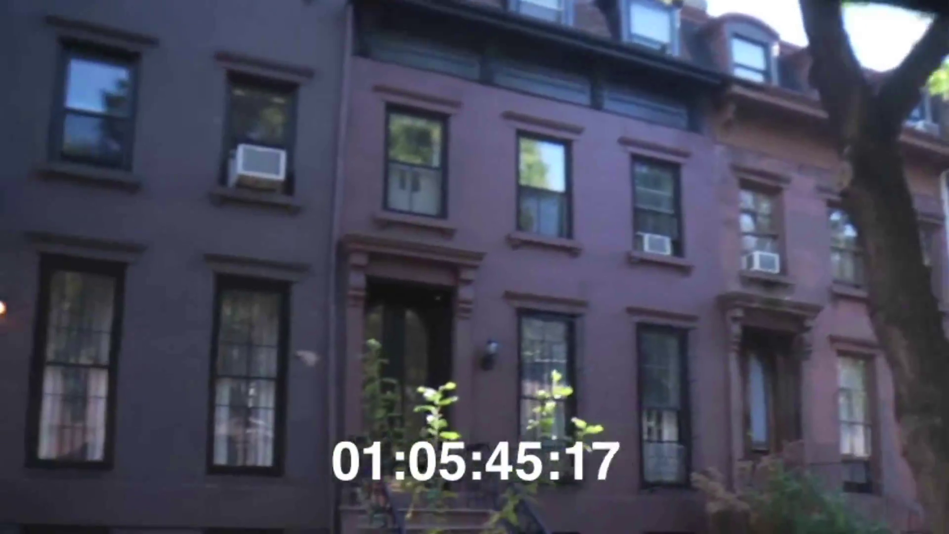
- Pause the film playback and switch to Digital Performer by launching it from a system search
key("space")
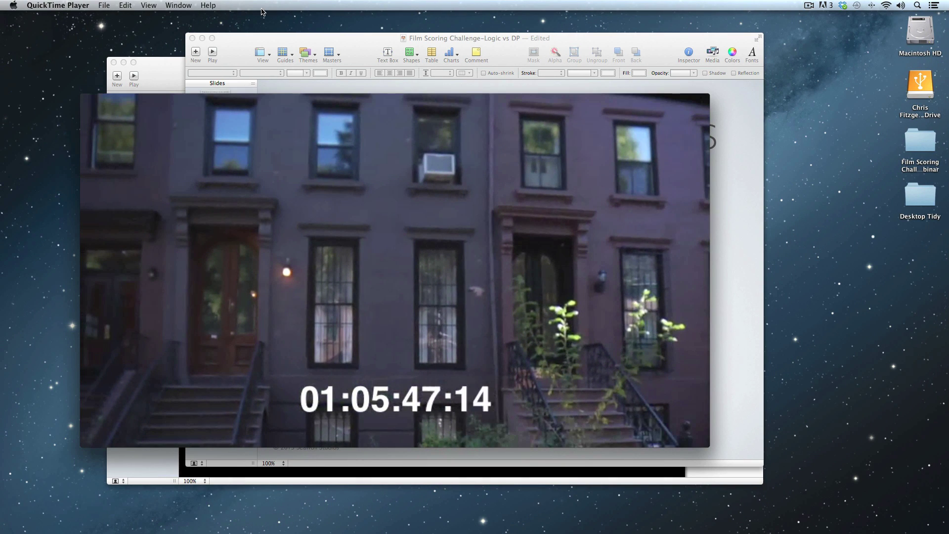
key("super+space")
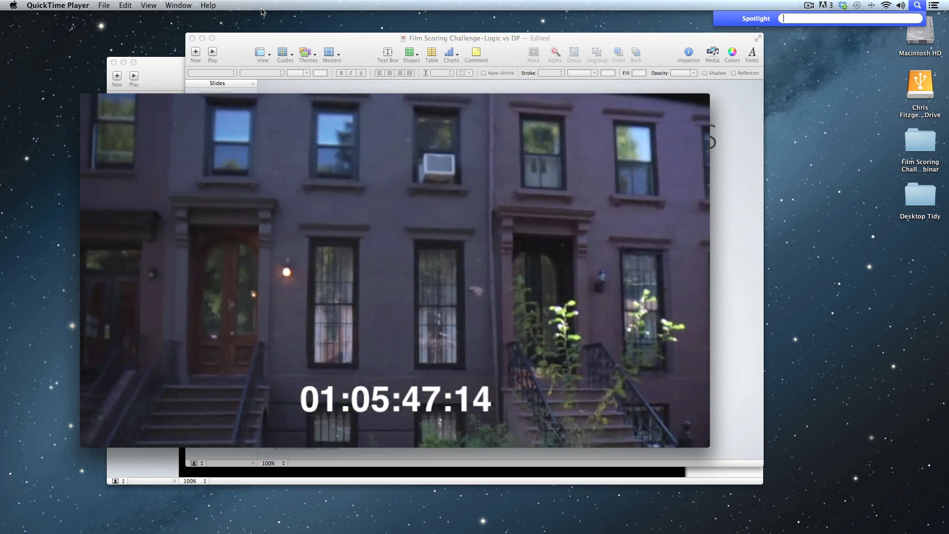
type("dig")
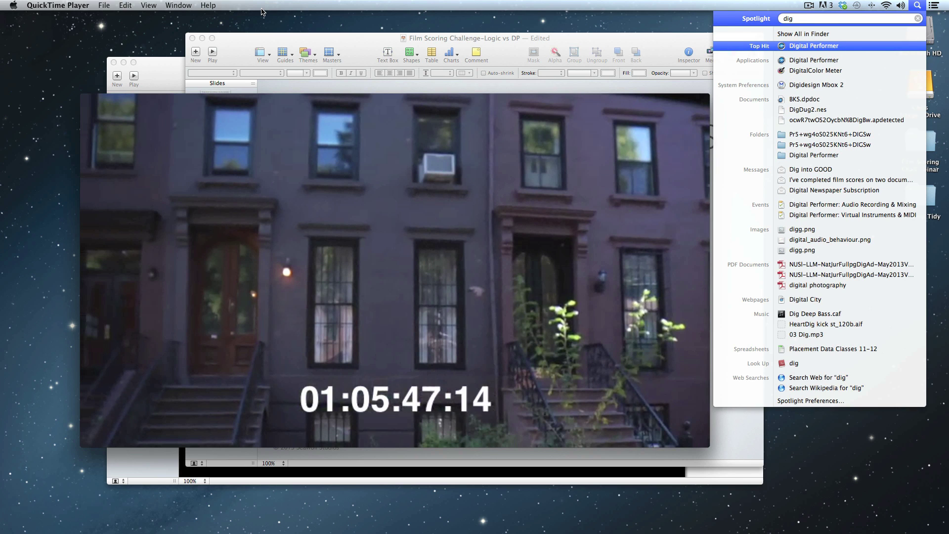
key("Return")
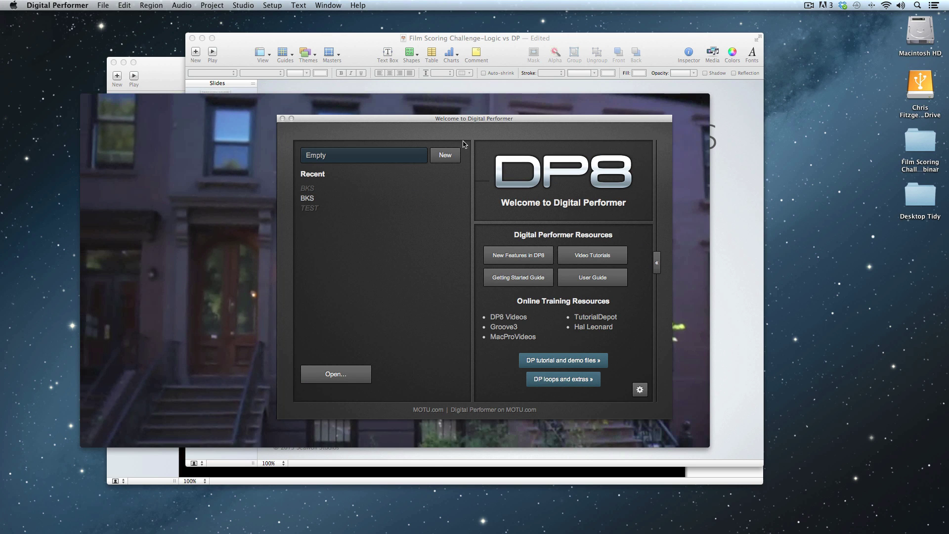
- Create a new empty project named BKS on the Desktop and enlarge its window to fill the screen
left_click(445, 155)
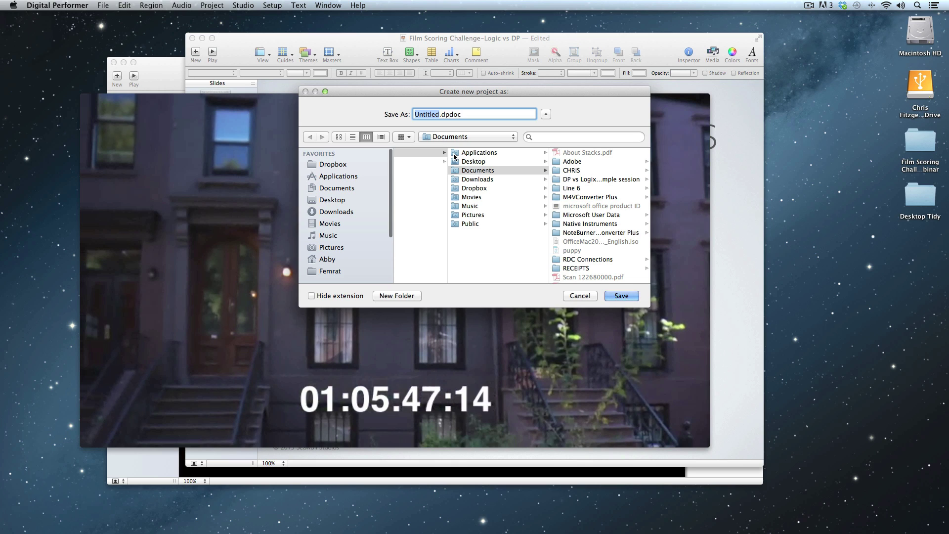
type("BKS")
key("super+shift+d")
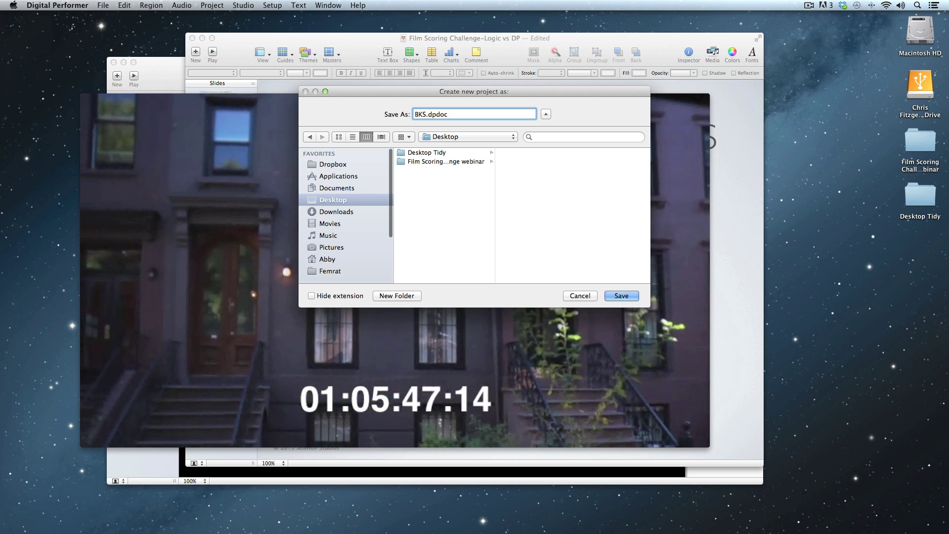
key("Return")
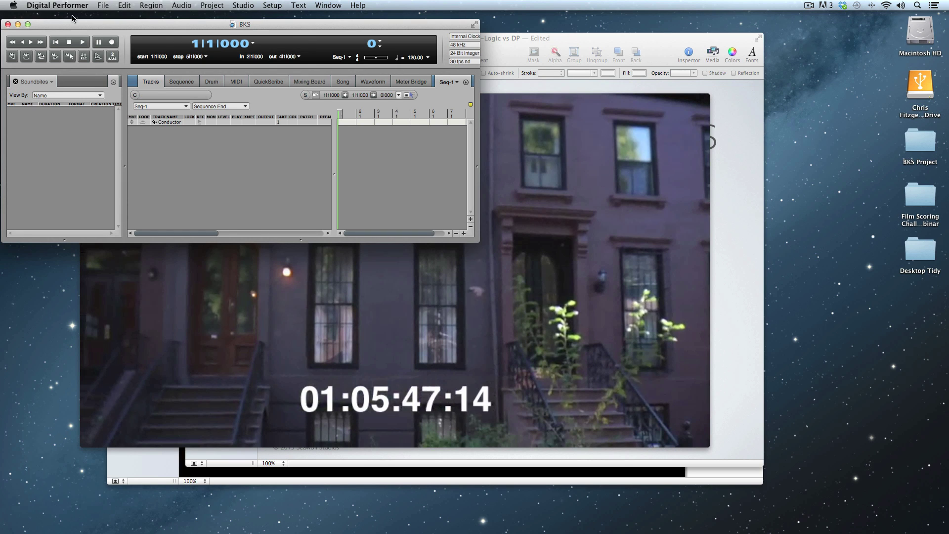
left_click(27, 24)
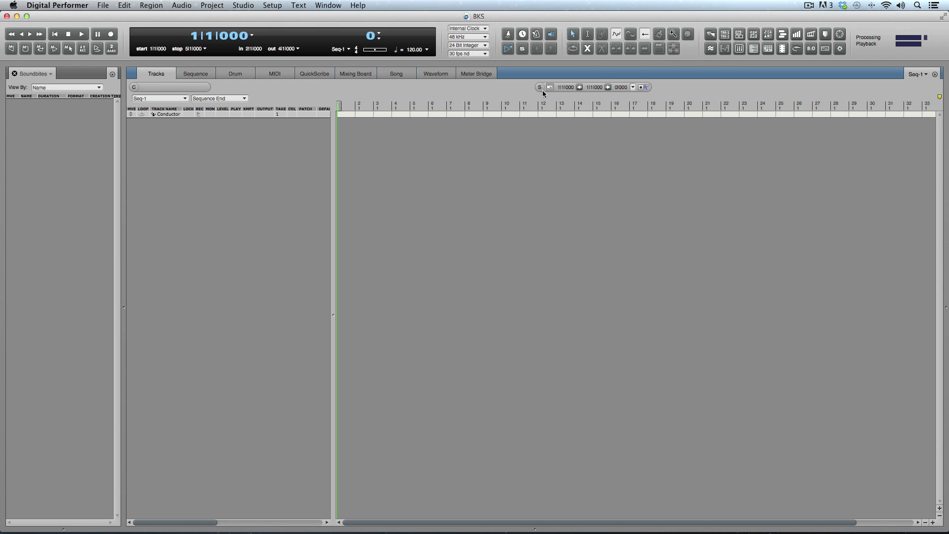
- Look through the Sequence, Drum, QuickScribe and Mixing Board views of the project, then return to the Tracks view
left_click(537, 35)
left_click(195, 73)
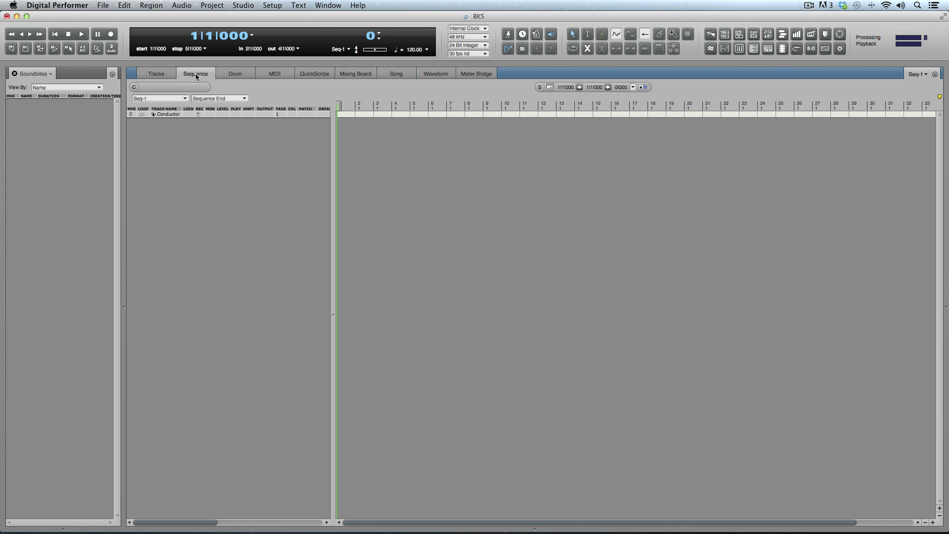
left_click(156, 74)
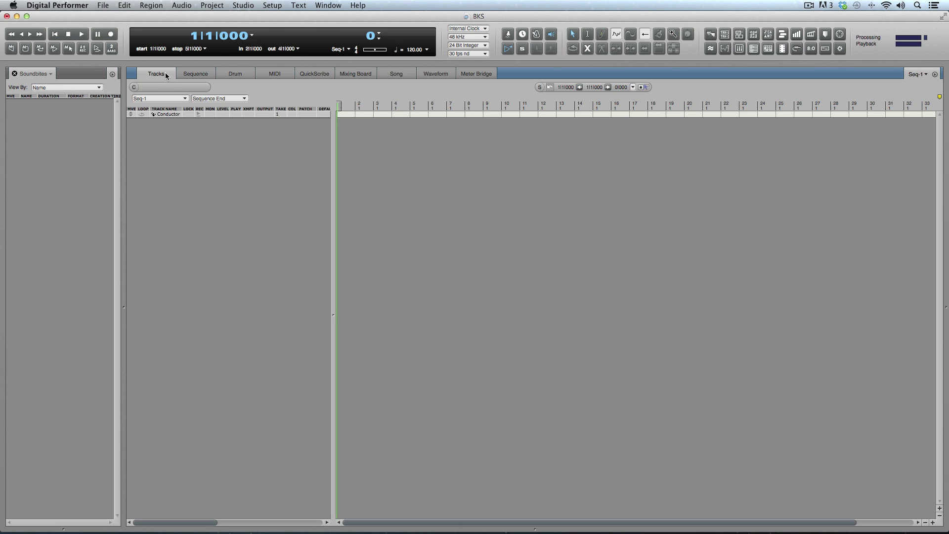
left_click(193, 75)
left_click(235, 74)
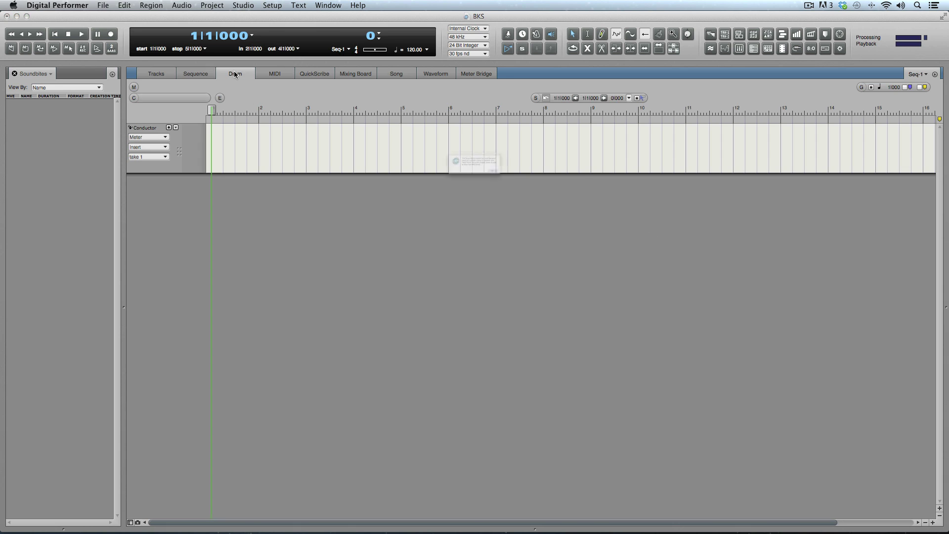
left_click(549, 192)
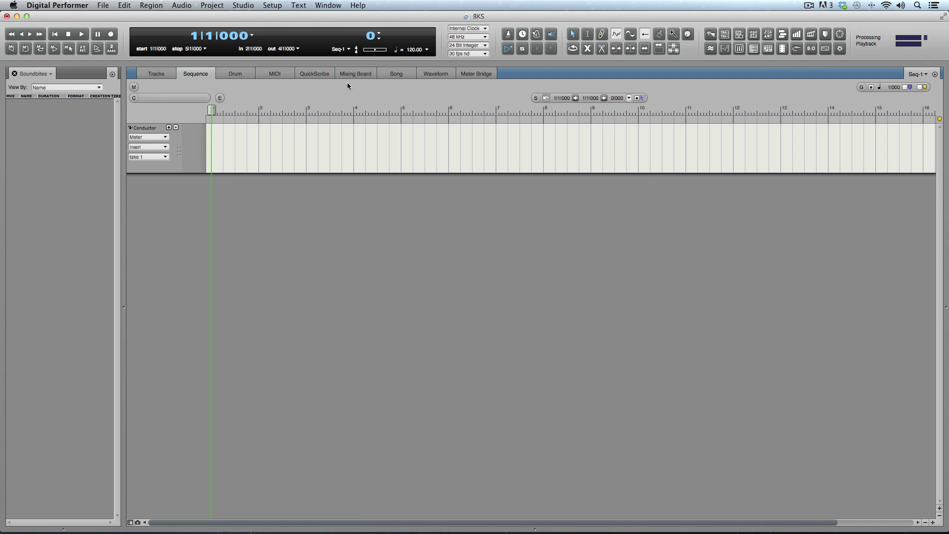
left_click(316, 73)
left_click(349, 74)
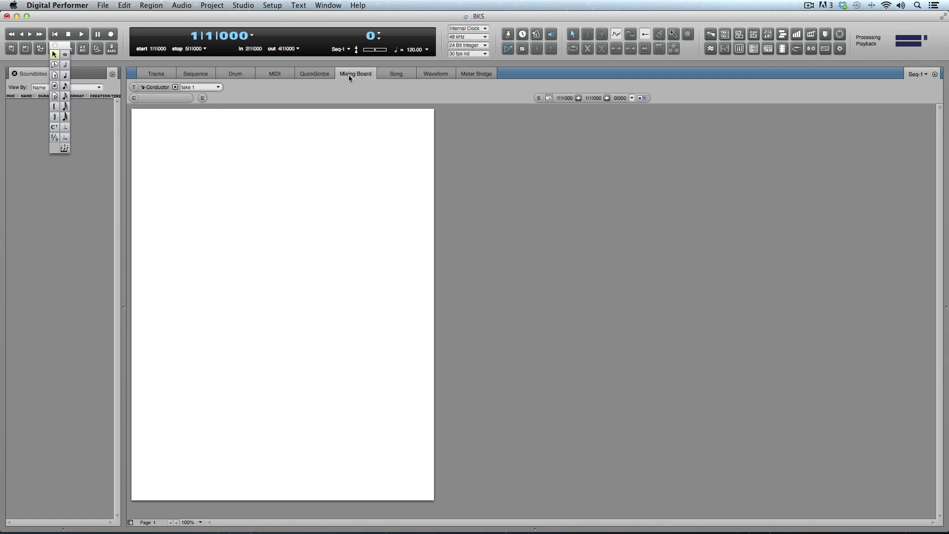
left_click(160, 74)
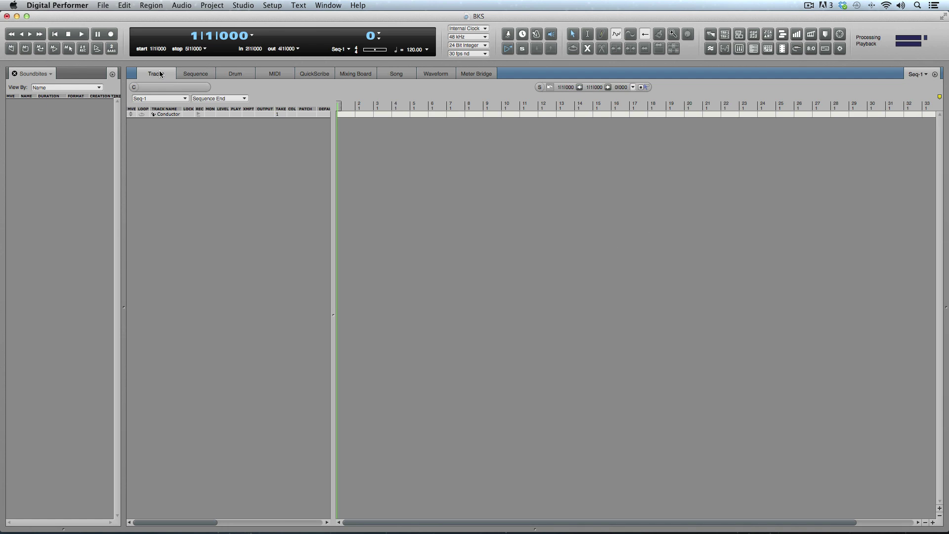
- Open a sidebar beside the track timeline and make it display the Movie view
left_click_drag(947, 308, 788, 288)
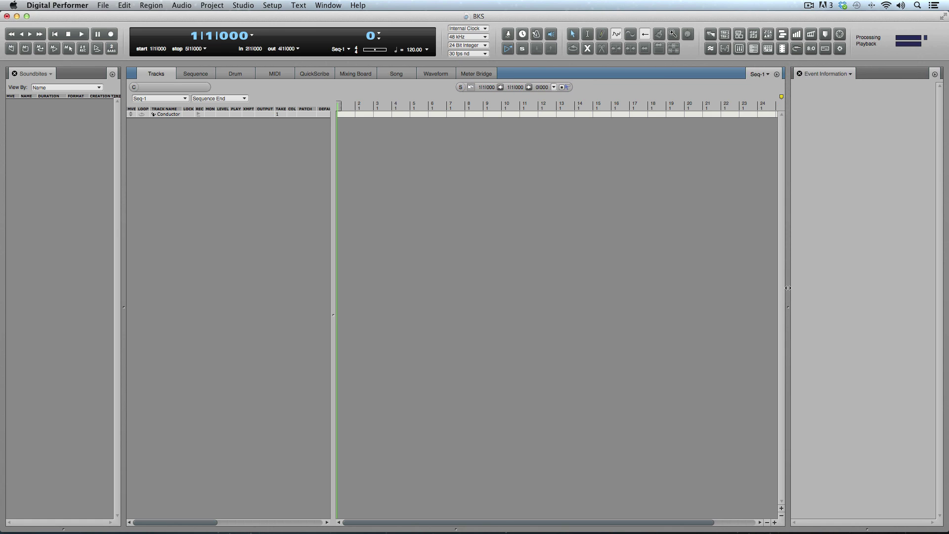
left_click(846, 73)
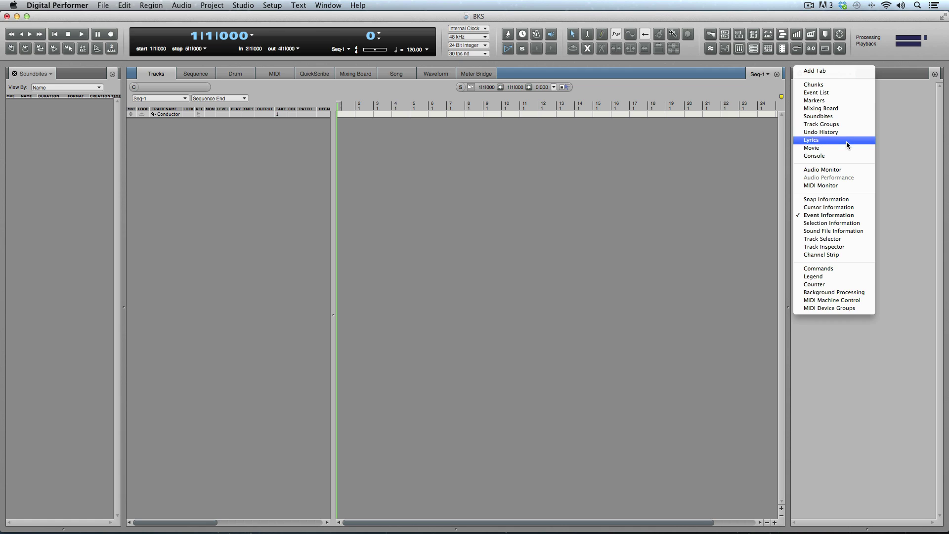
left_click(842, 149)
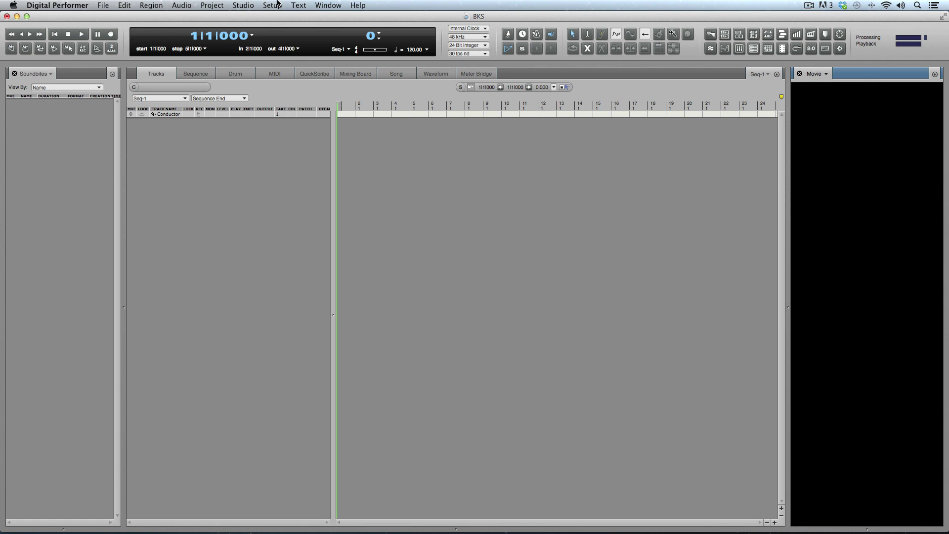
- Load BKS_no_score.mov from the webinar folder's Digital Performer > BKS Project subfolder as the project's movie and briefly play it
left_click(208, 4)
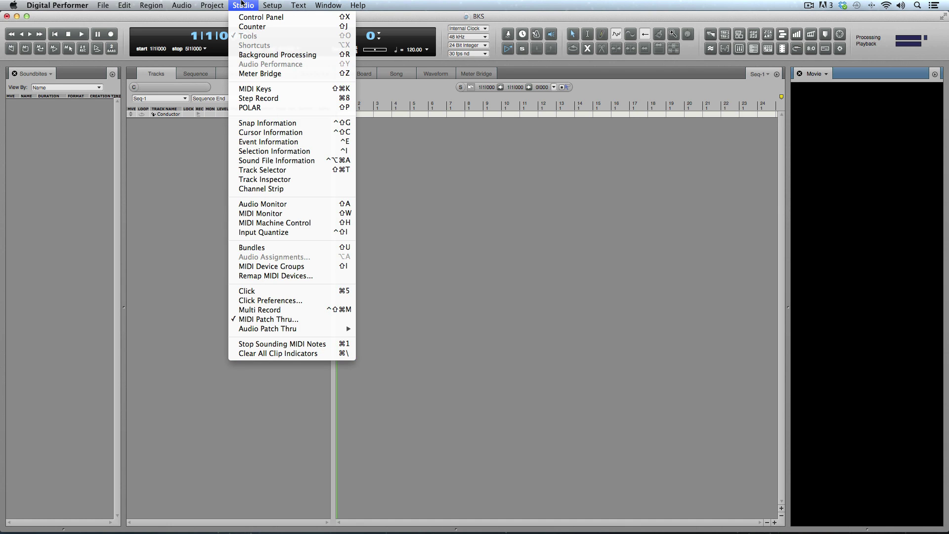
left_click(243, 4)
key("super+shift+m")
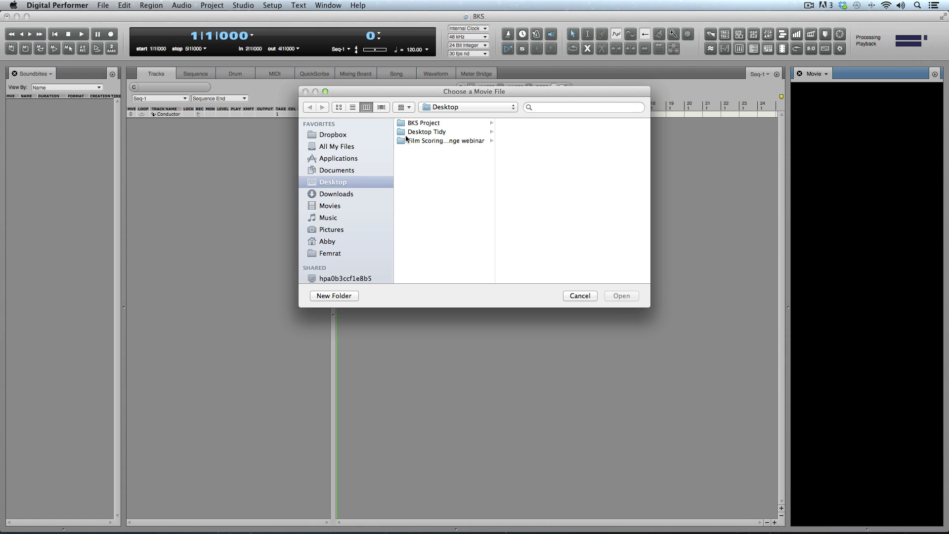
left_click(421, 140)
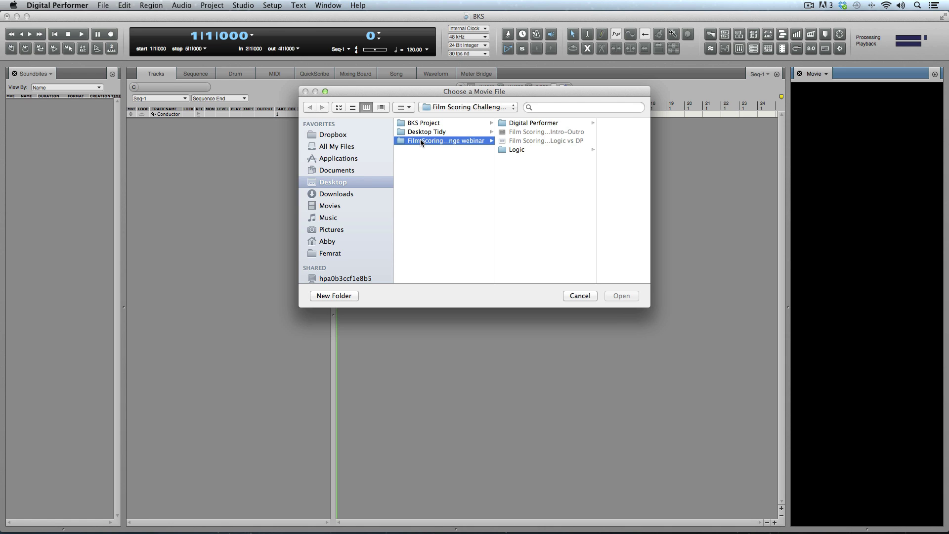
left_click(526, 123)
left_click(567, 122)
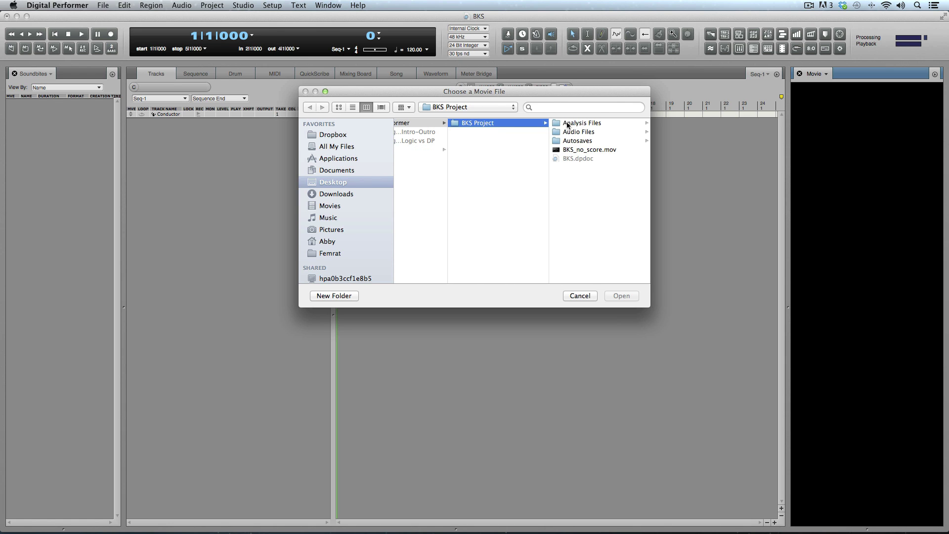
left_click(591, 148)
key("Return")
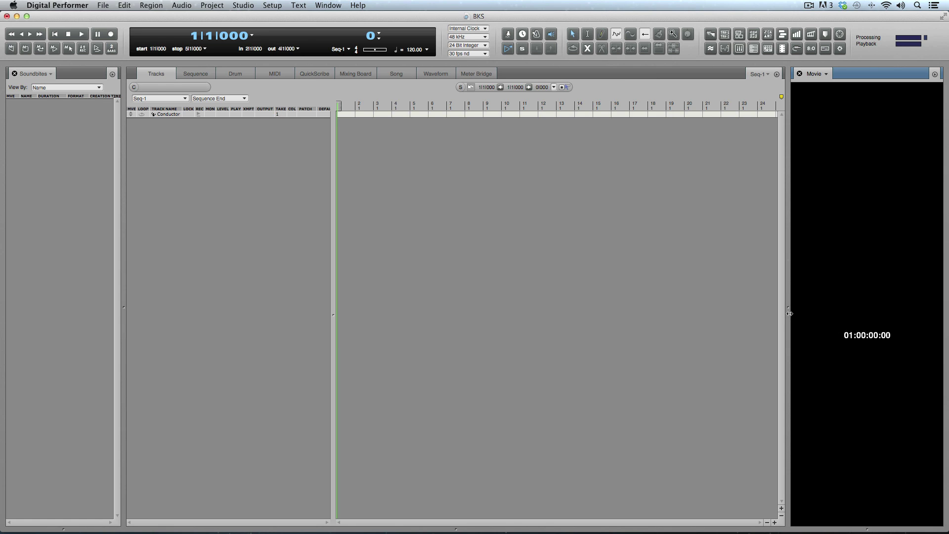
key("space")
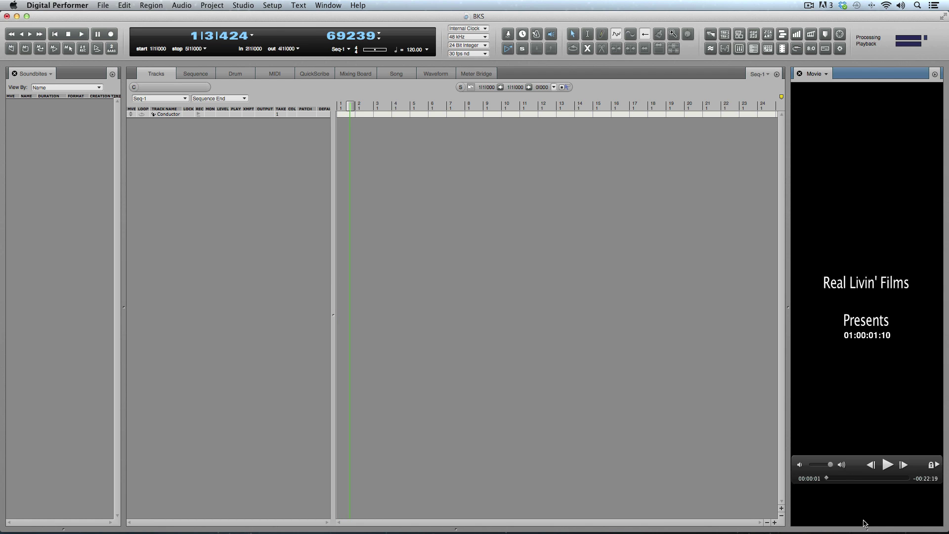
- Split the movie sidebar to create a cell below the picture and show the Markers list in it
left_click_drag(867, 524, 853, 204)
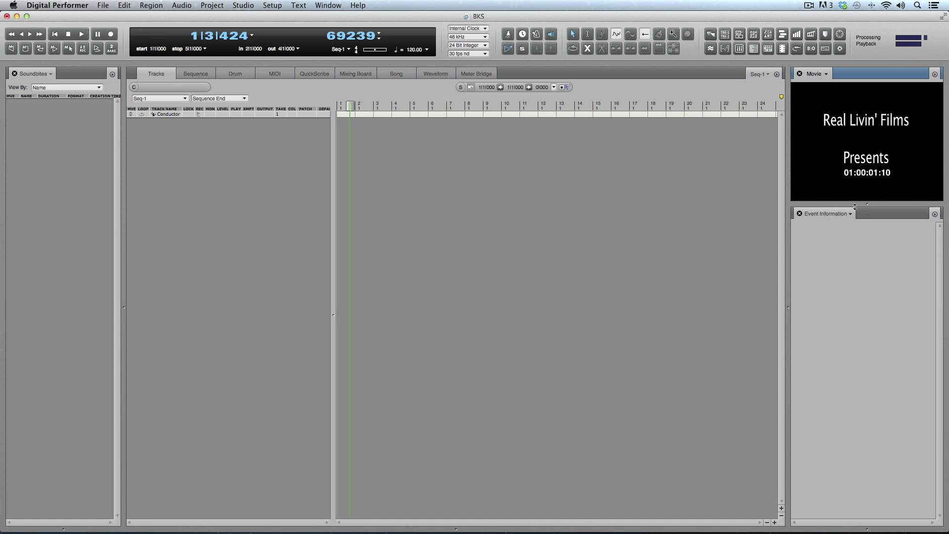
left_click(850, 213)
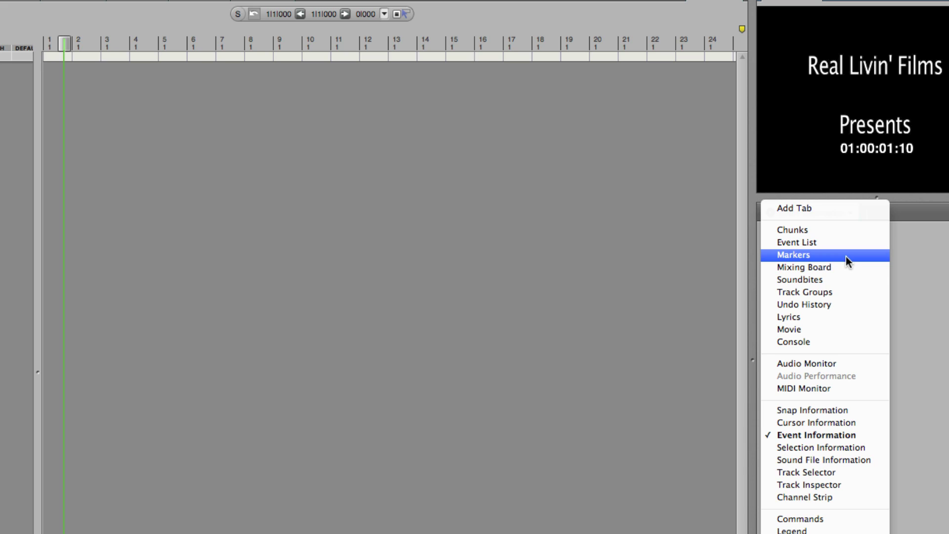
left_click(847, 258)
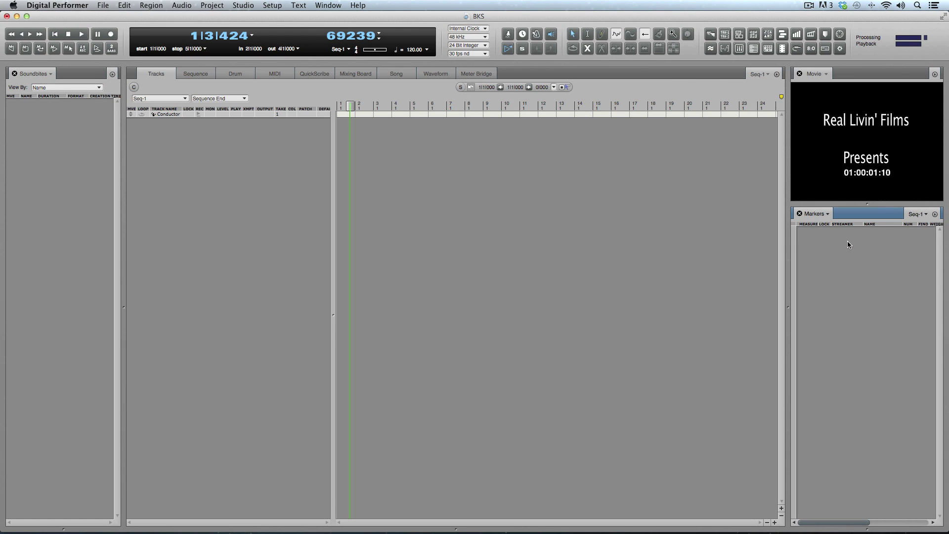
- Rewind the sequence to its start and set the secondary time counter to display Frames
left_click(56, 35)
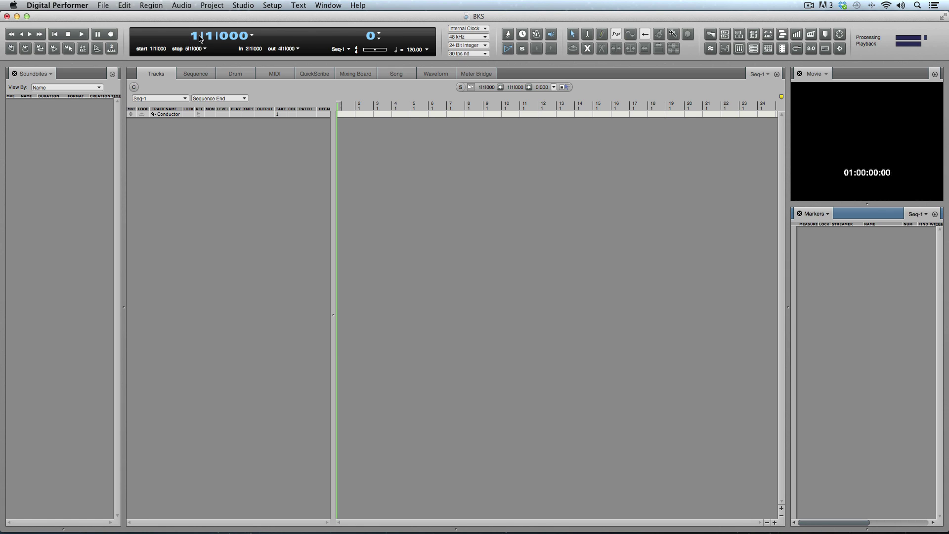
left_click(379, 36)
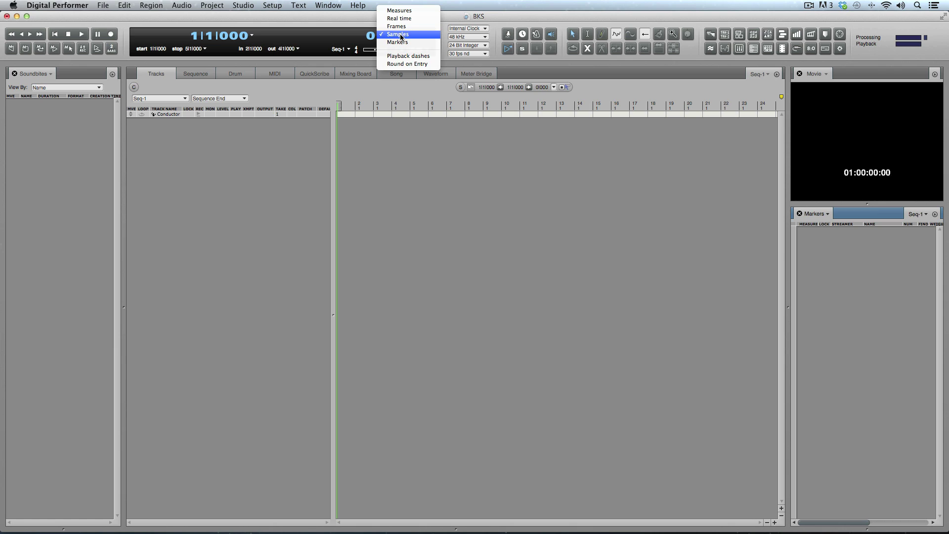
left_click(401, 27)
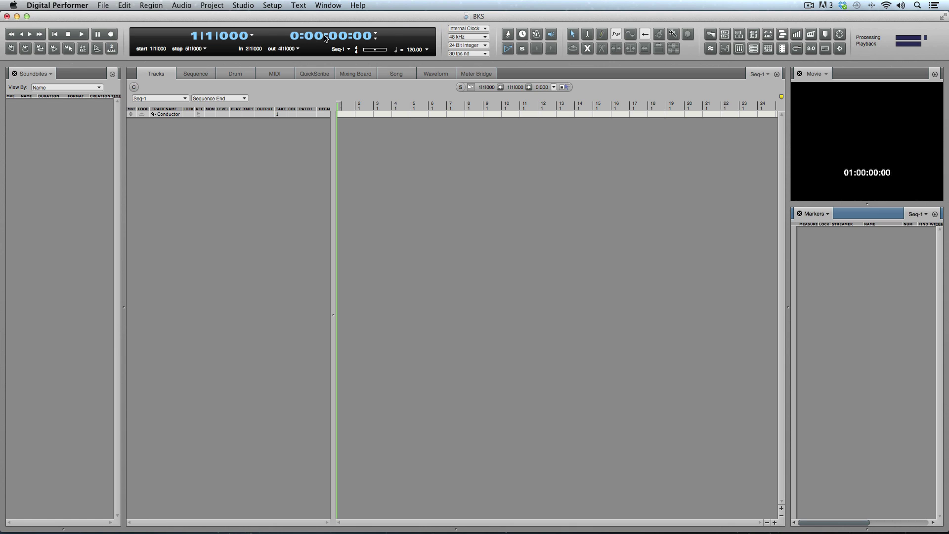
- Play the opening to compare the counter with the movie's burnt-in timecode, and set the frame rate to 23.976 fps
key("space")
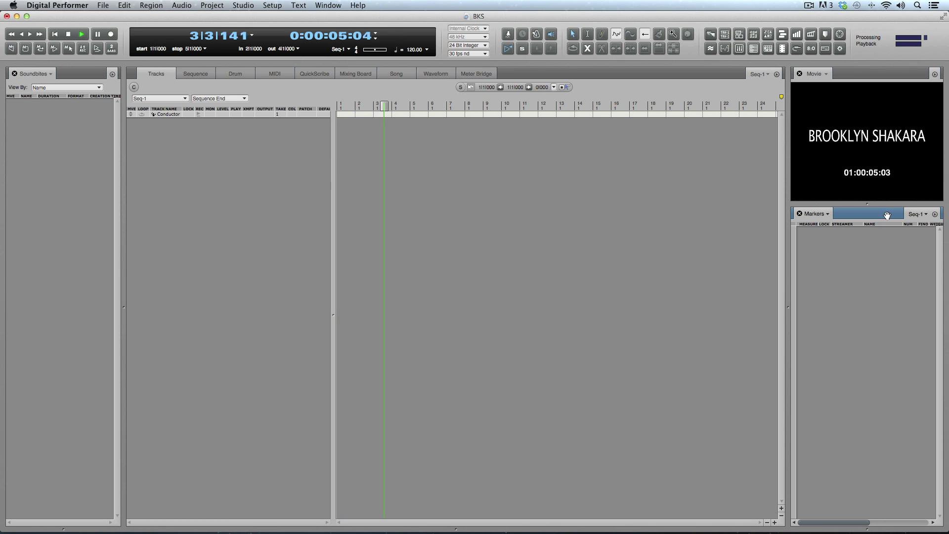
key("space")
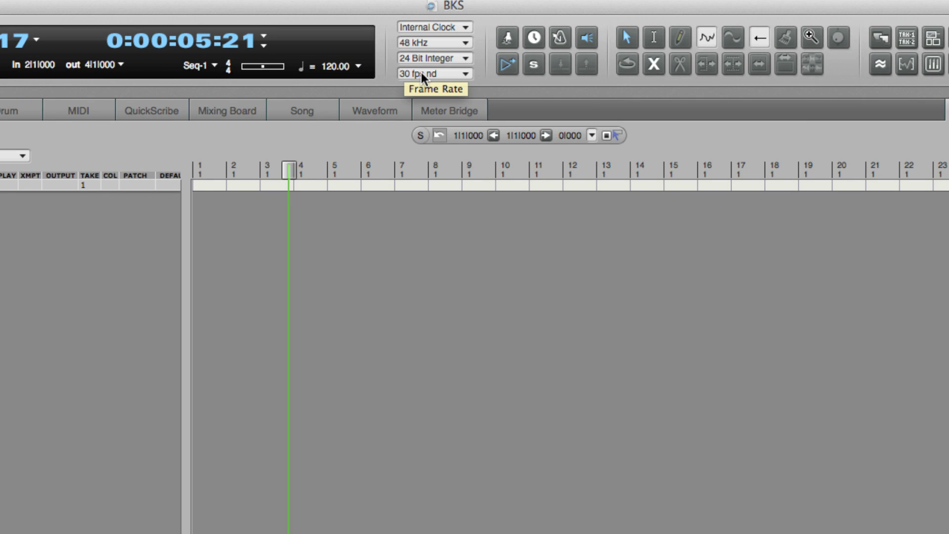
left_click(421, 73)
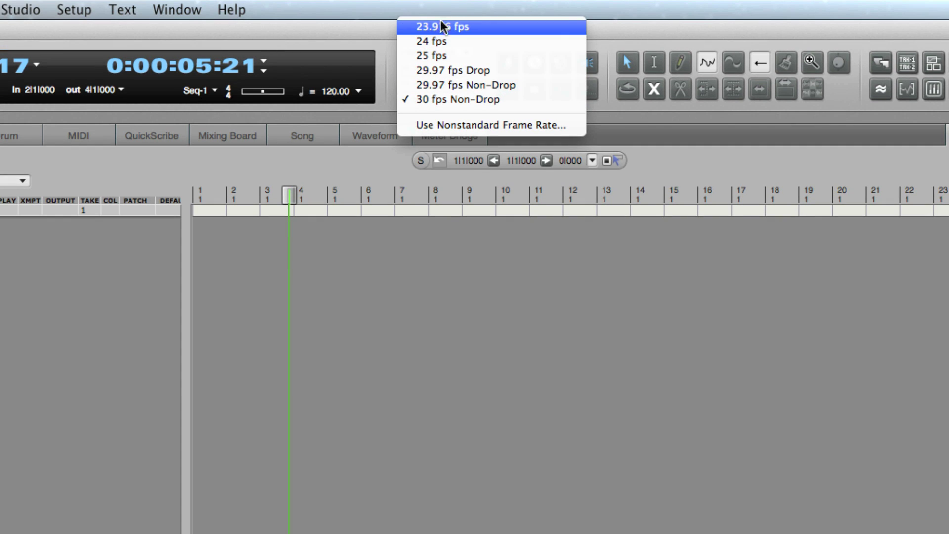
left_click(478, 28)
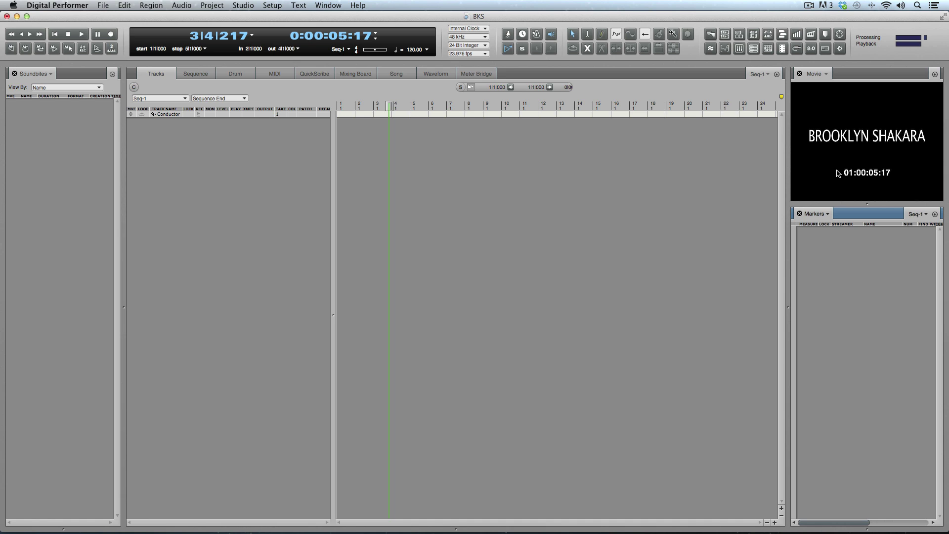
- Set the start time of the BKS_no_score.mov movie to 1:00:00:00 frames
left_click(934, 74)
left_click(872, 217)
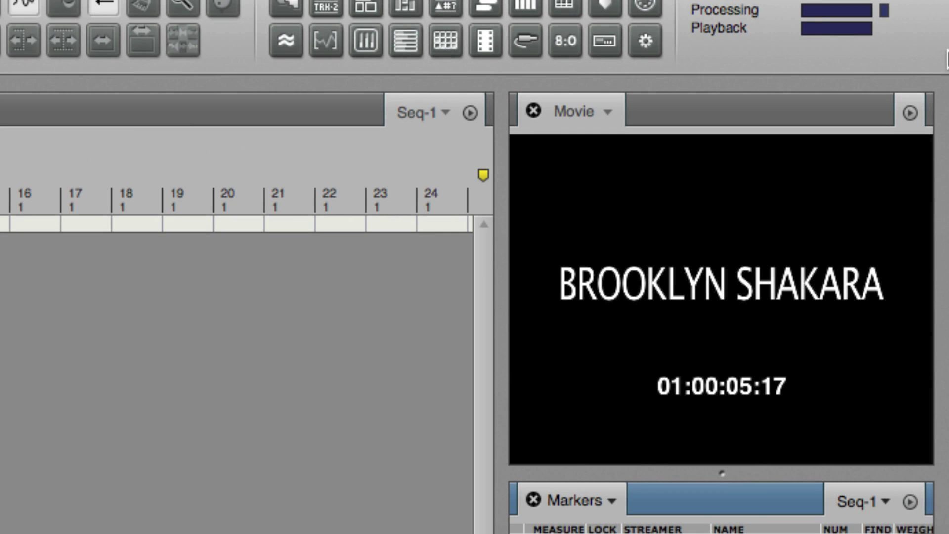
left_click(911, 114)
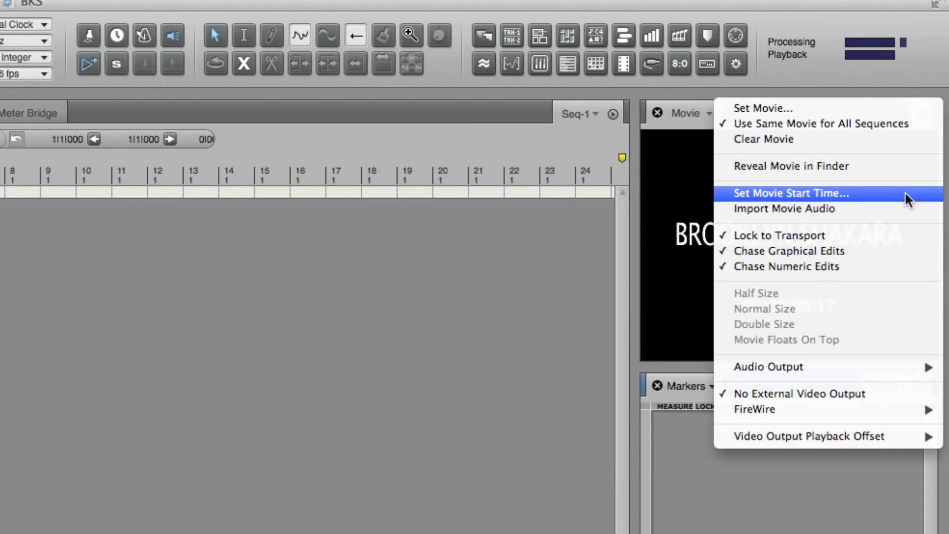
left_click(791, 193)
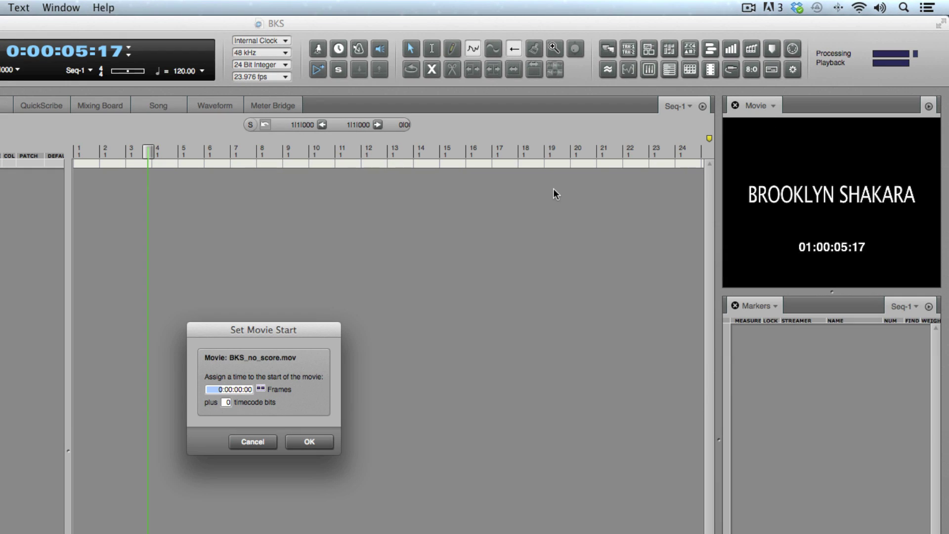
type("1")
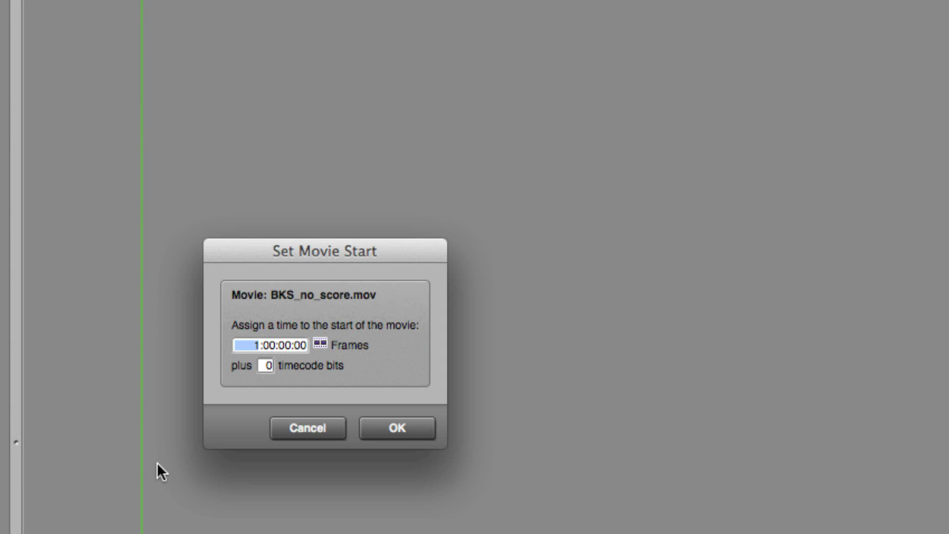
left_click(368, 426)
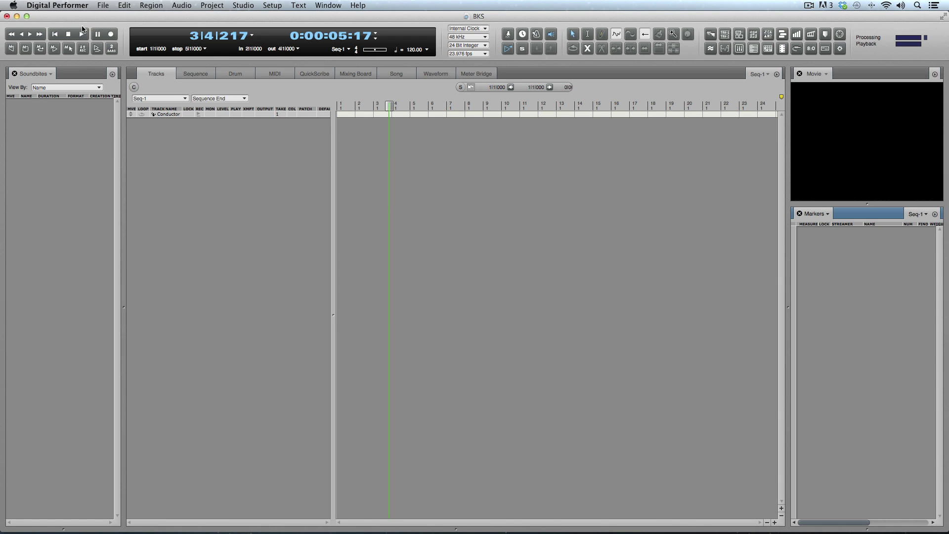
- Rewind and briefly play the sequence to check the movie against its new start time, and return to measure 1
left_click(54, 37)
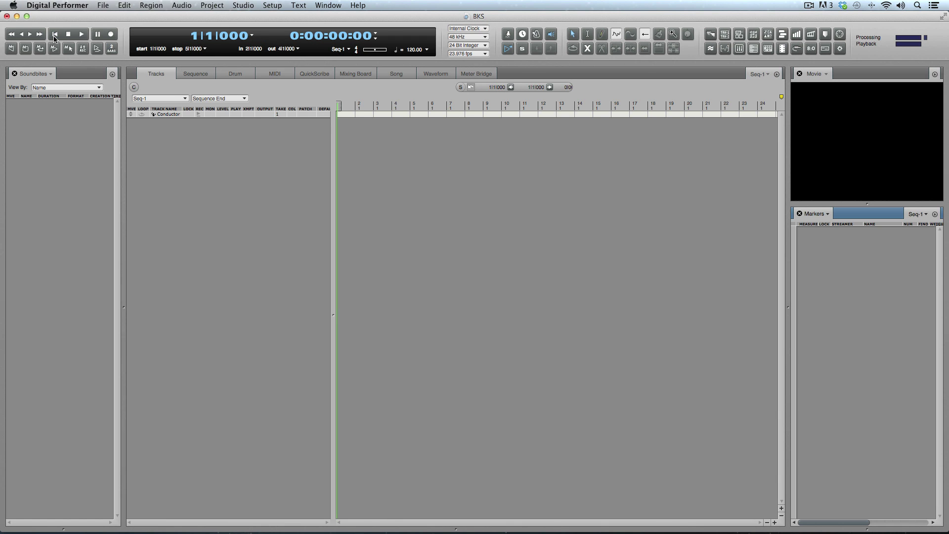
key("space")
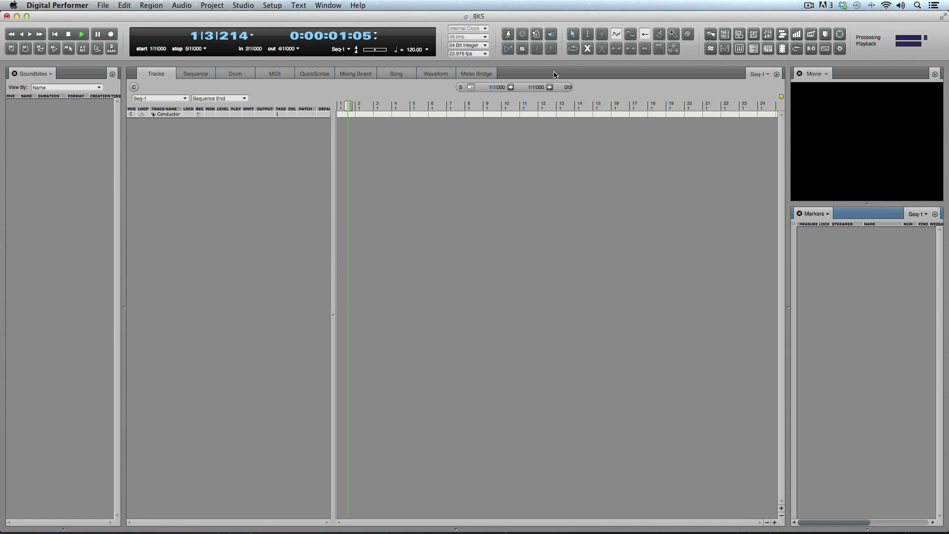
key("space")
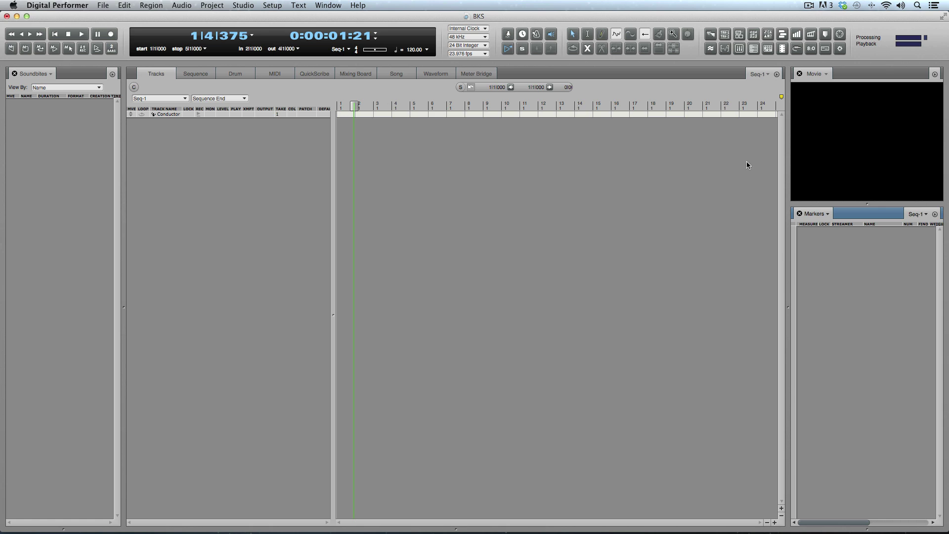
left_click_drag(357, 103, 340, 103)
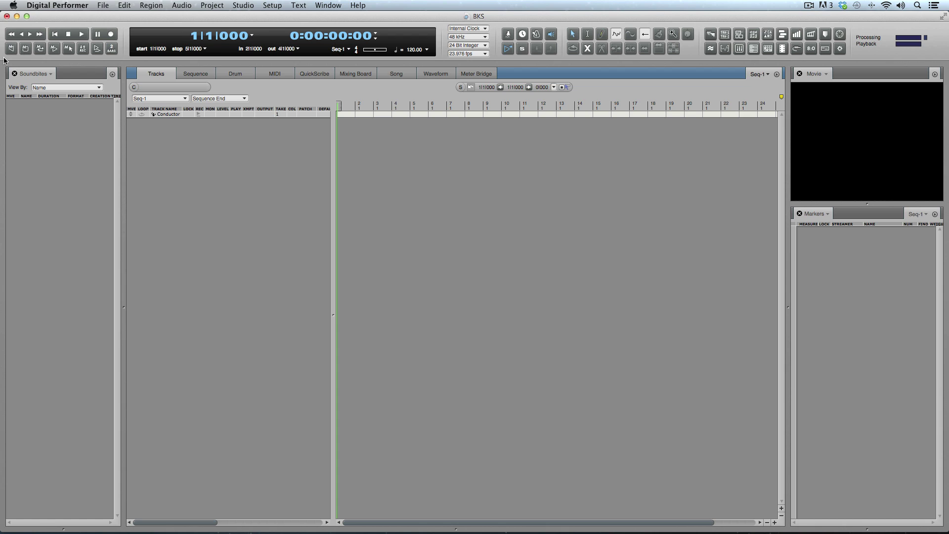
- Show the Chunks list in place of Soundbites and rename the sequence Seq-1 to Q4
left_click(44, 73)
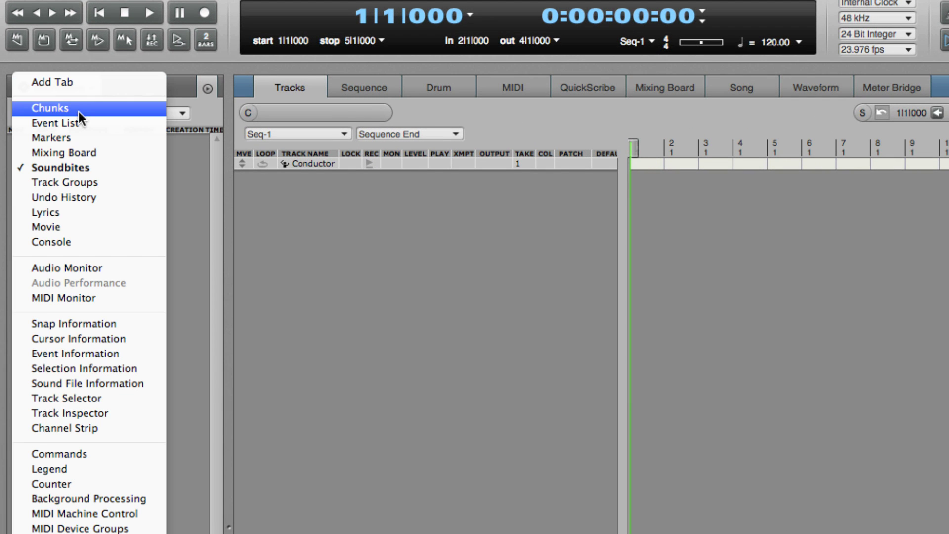
left_click(79, 109)
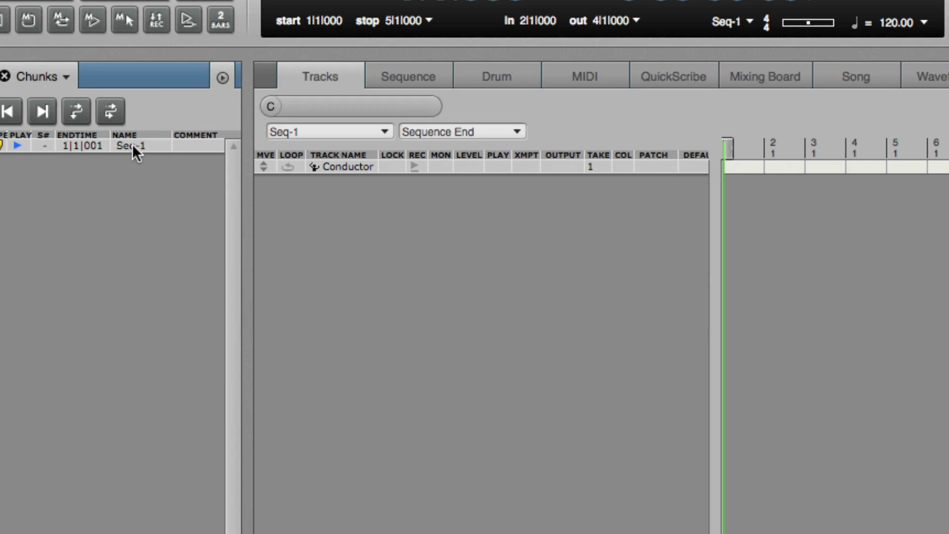
left_click(133, 146)
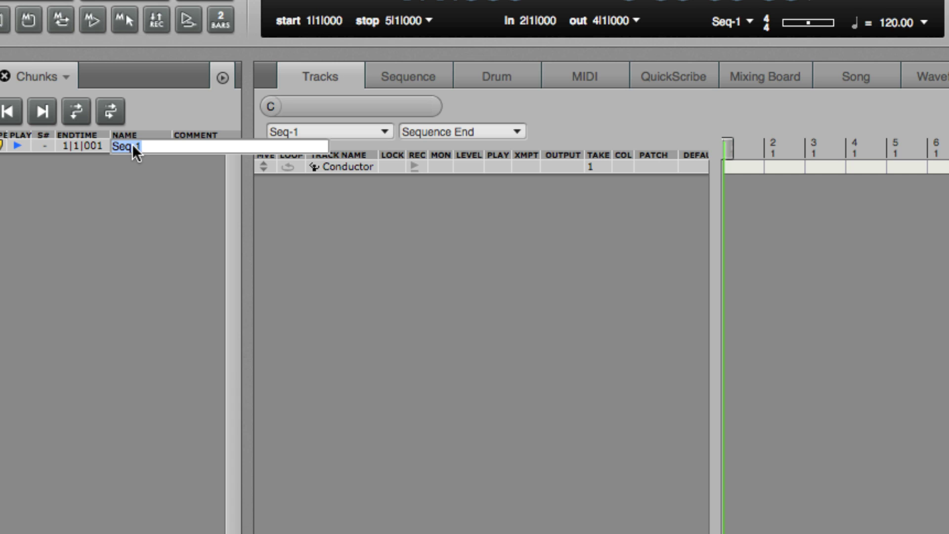
key("Return")
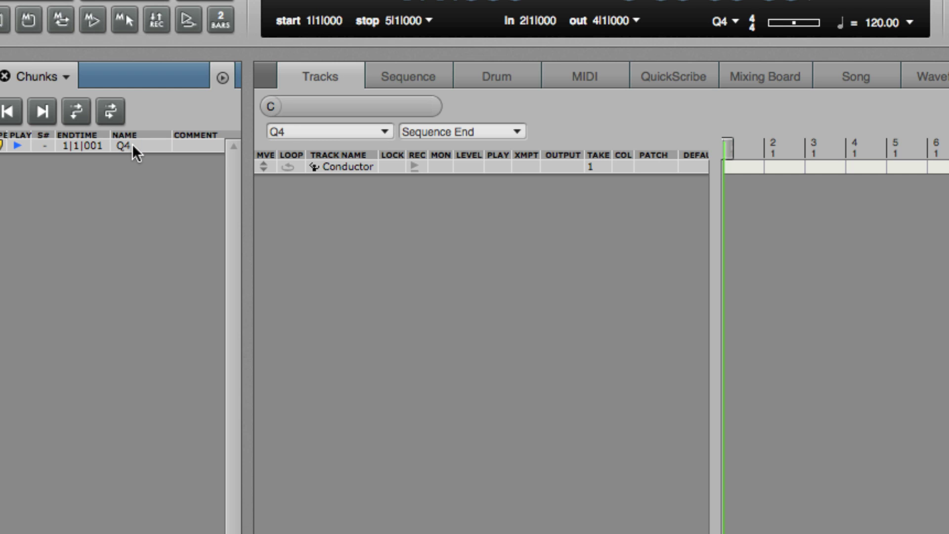
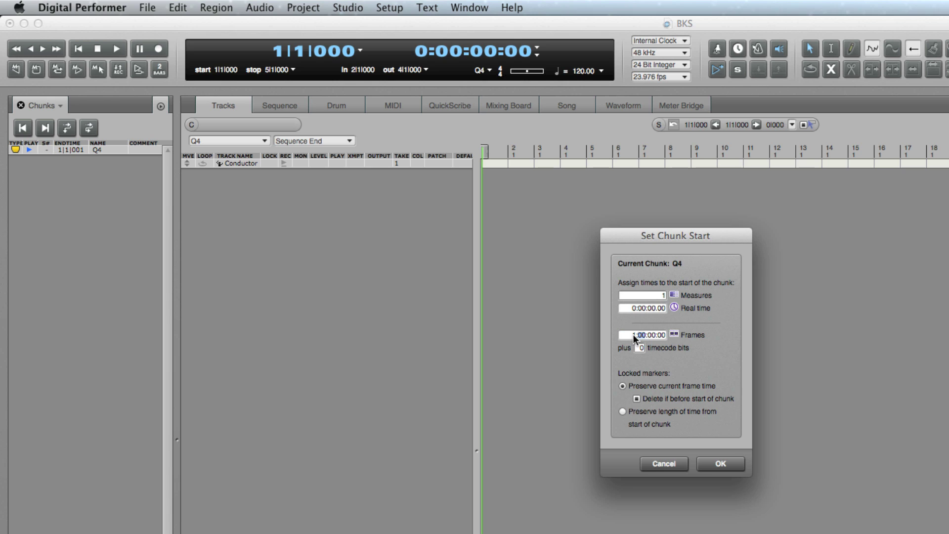
- Set the Q4 chunk's start to frame time 1:04:00:17
key("Tab")
type("17")
key("Return")
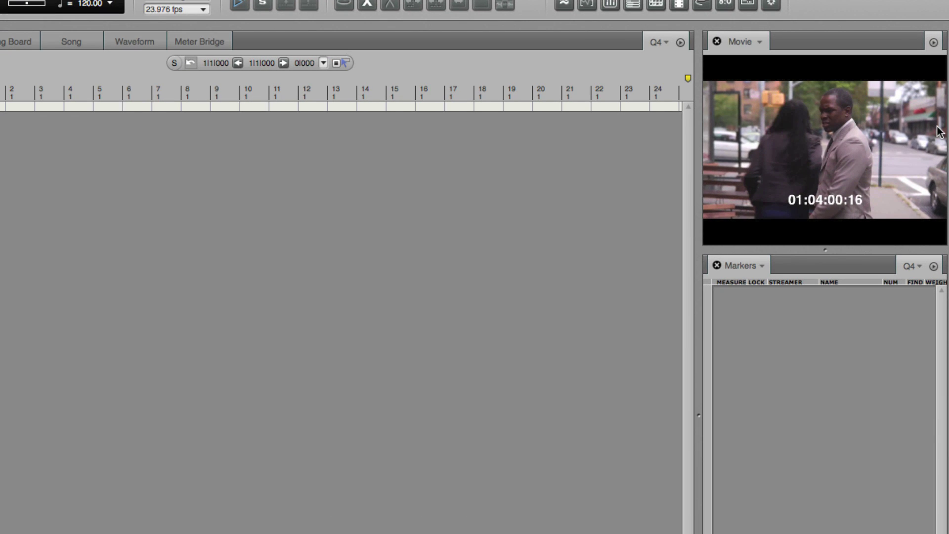
double_click(356, 15)
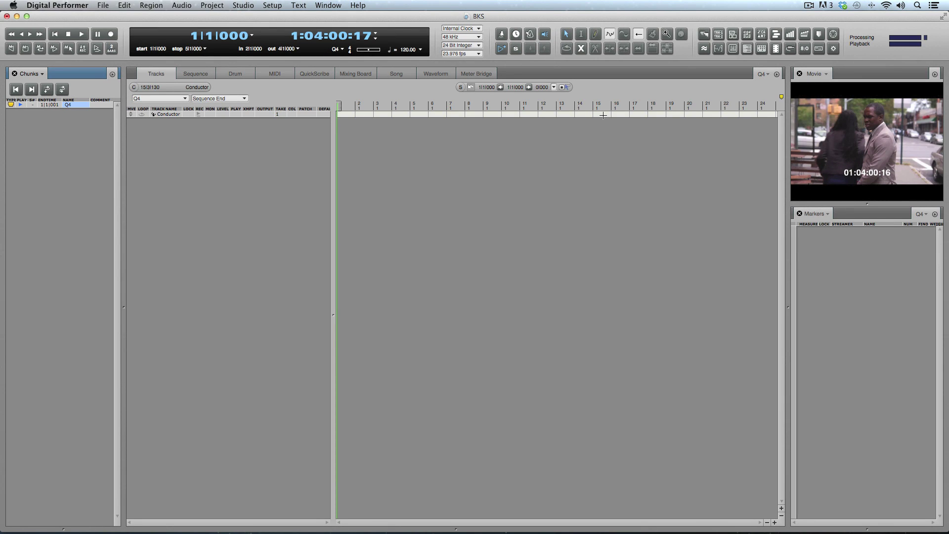
- Make the Movie, Tracks and Markers cells active in turn, finishing with the Movie cell in focus
left_click(894, 144)
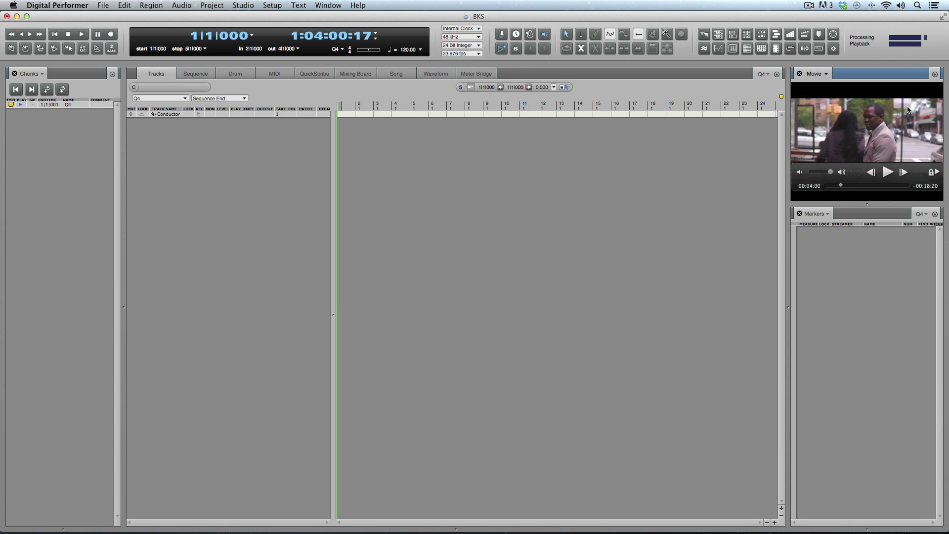
left_click(708, 78)
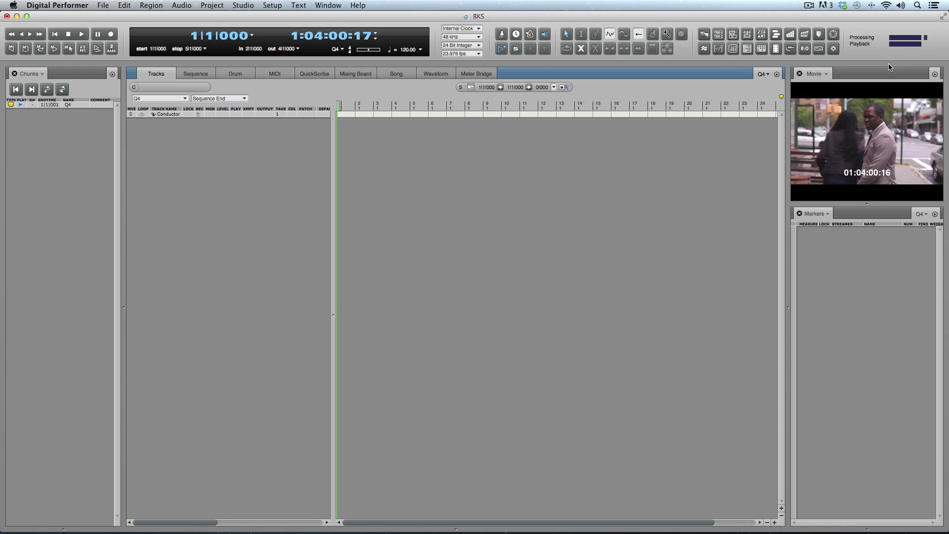
left_click(873, 215)
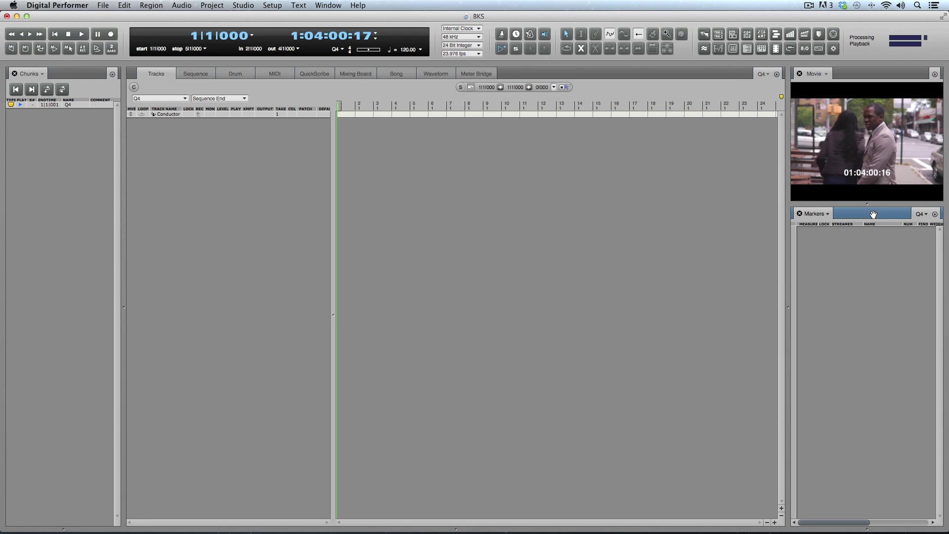
left_click(719, 73)
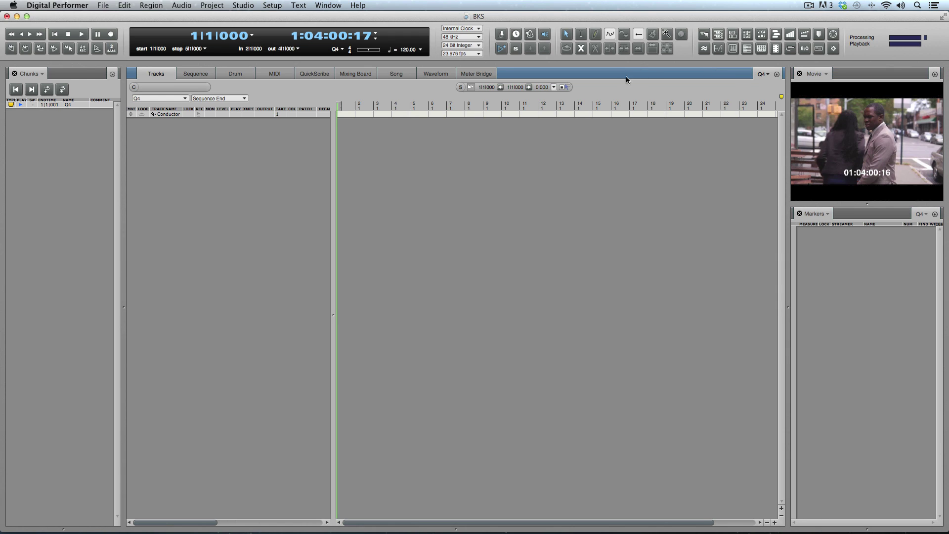
left_click(866, 73)
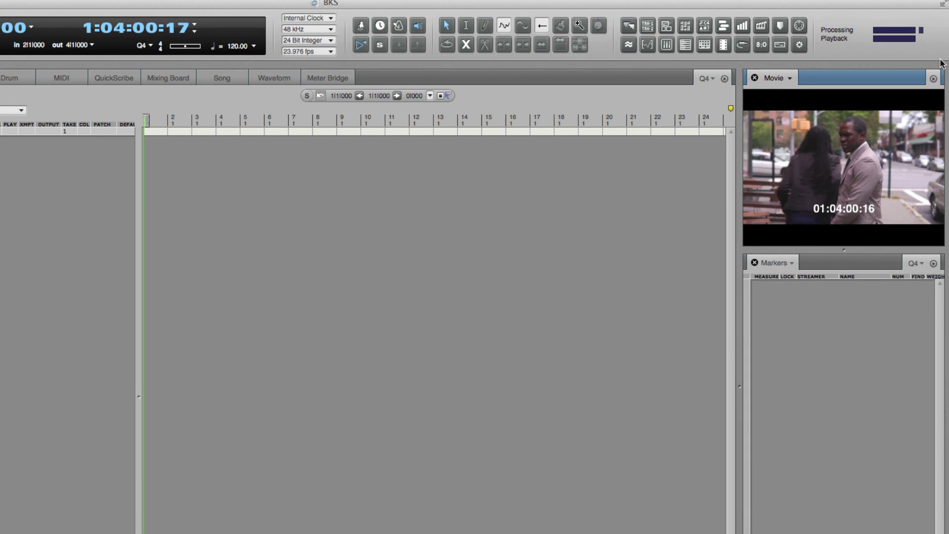
- Step the movie back and forth frame by frame to compare its burnt-in timecode with the counter, finishing at 1:04:00:17
key("Right")
key("Left")
key("Left")
key("Left")
key("Left")
key("Right")
key("Right")
key("Left")
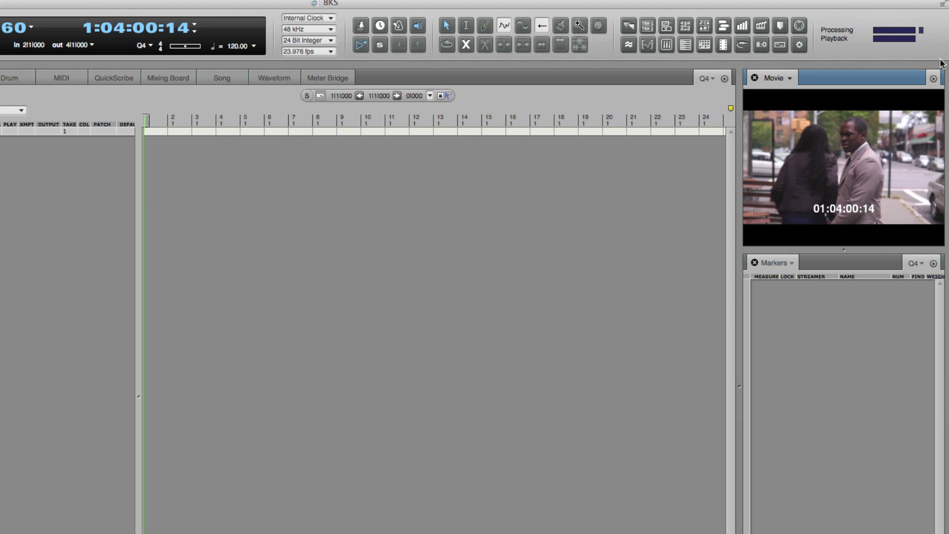
key("Right")
key("Left")
key("Right")
key("Right")
key("Right")
key("Right")
key("Right")
key("Right")
key("Left")
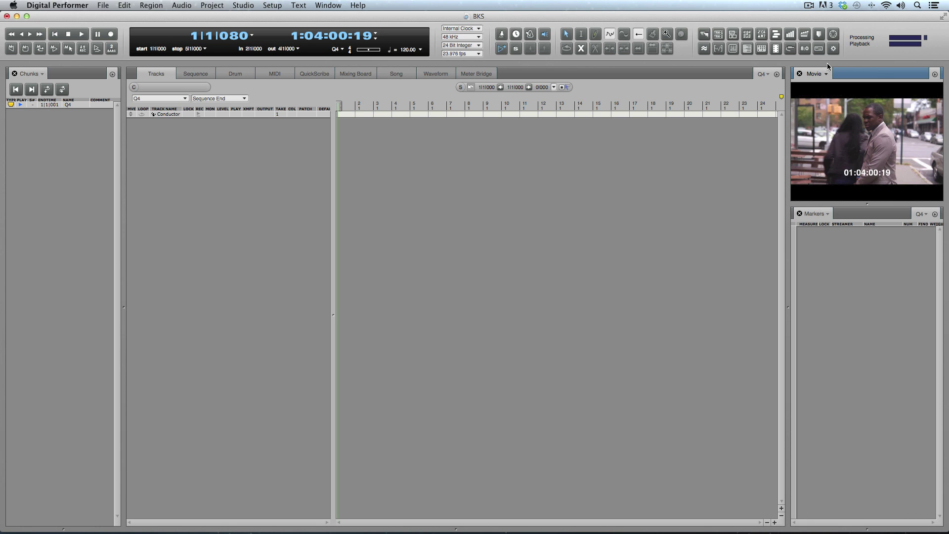
mouse_move(939, 124)
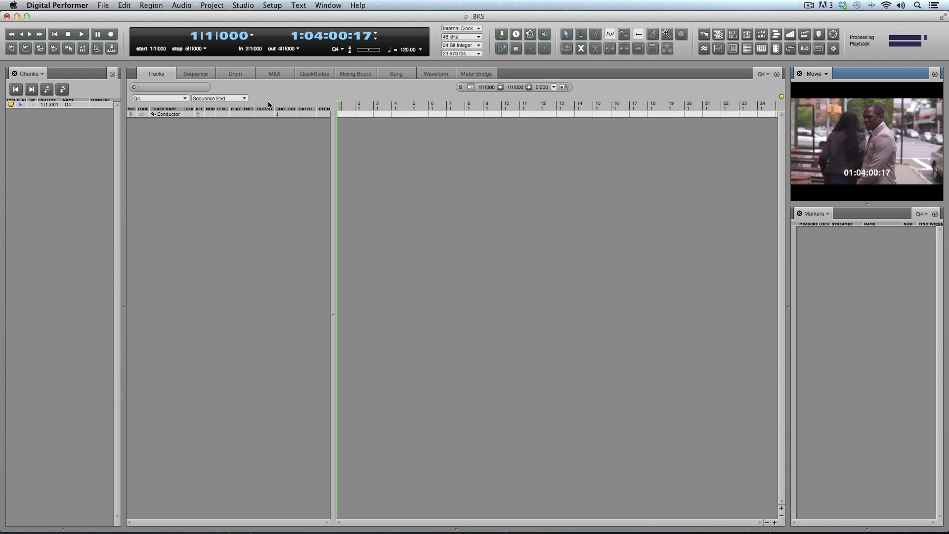
- Add a locked marker named "Music in" at the start of the Q4 sequence
key("ctrl+m")
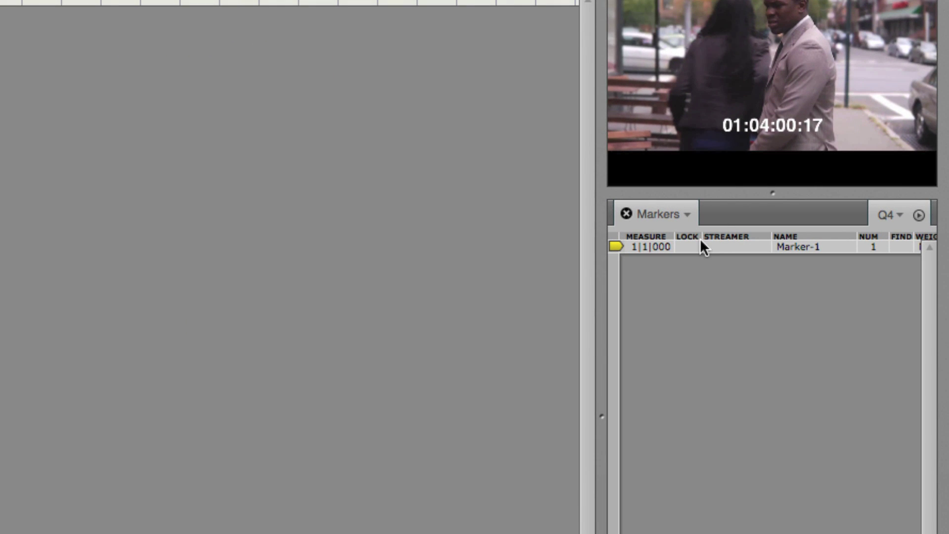
left_click(693, 247)
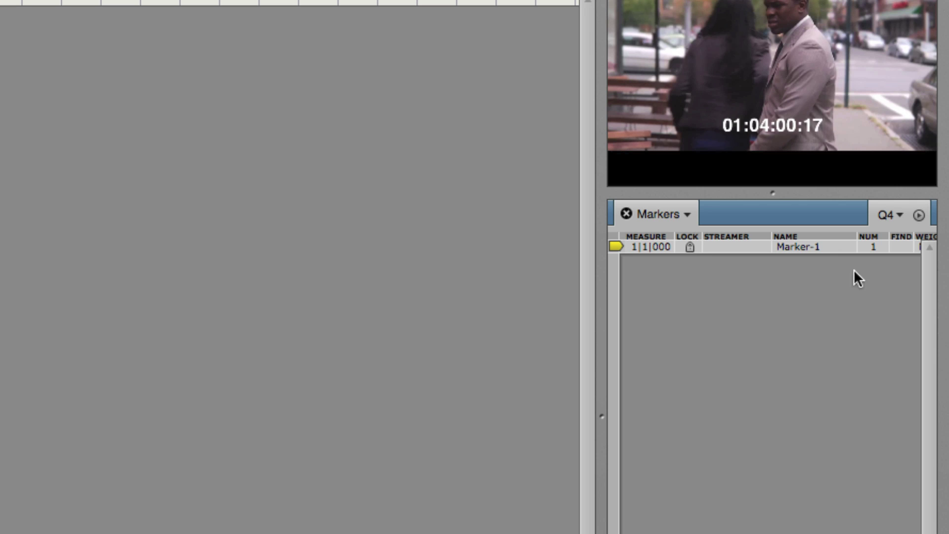
double_click(813, 245)
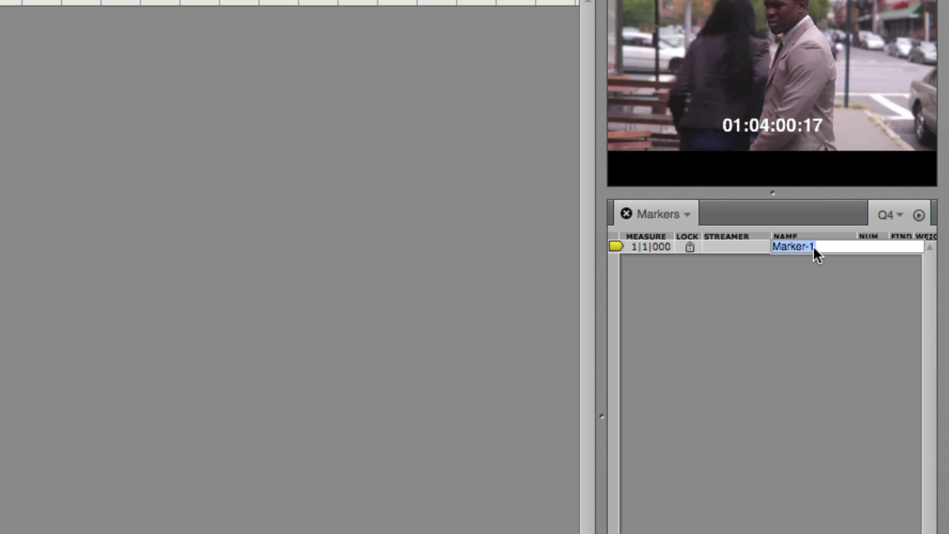
type("Music in")
key("Return")
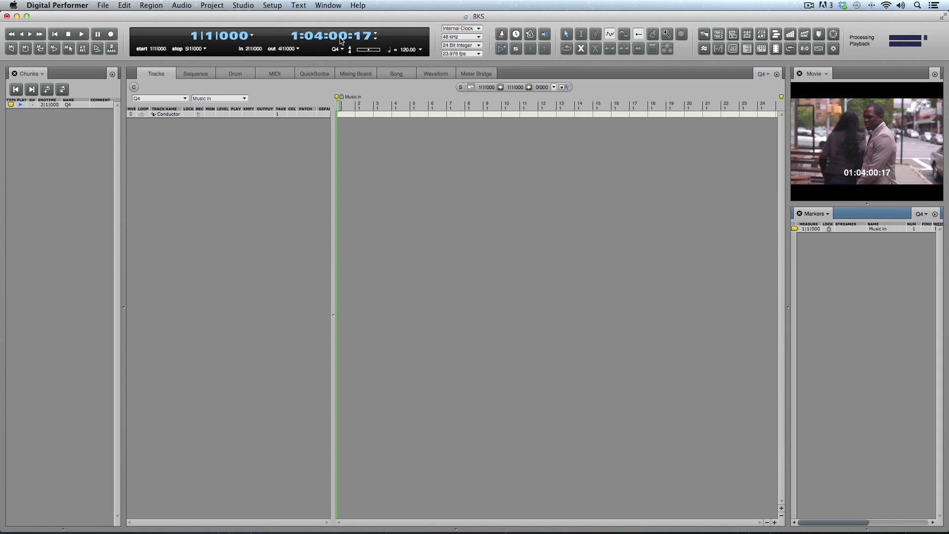
- Move the playback position to frame time 1:04:23:09 and add a marker there
left_click(297, 39)
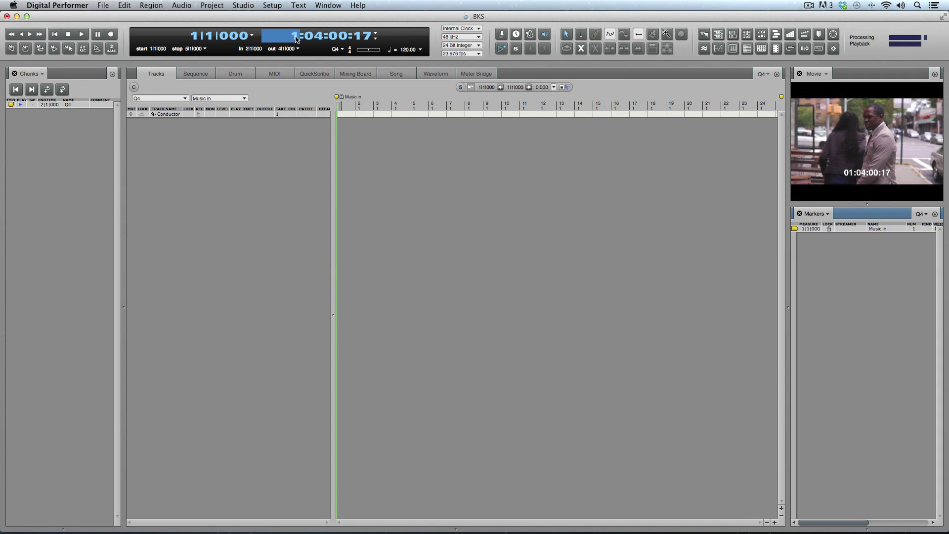
key("Tab")
key("Tab")
type("23")
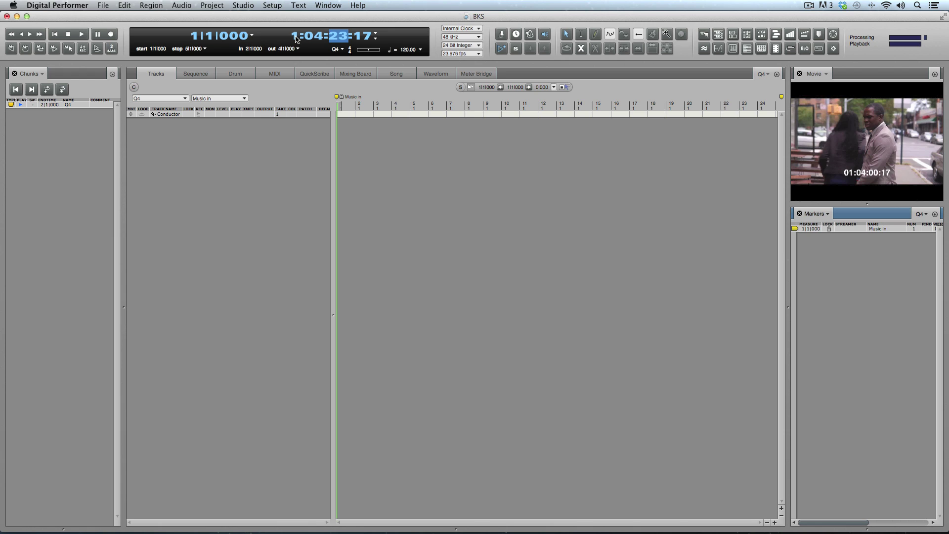
key("Tab")
type("09")
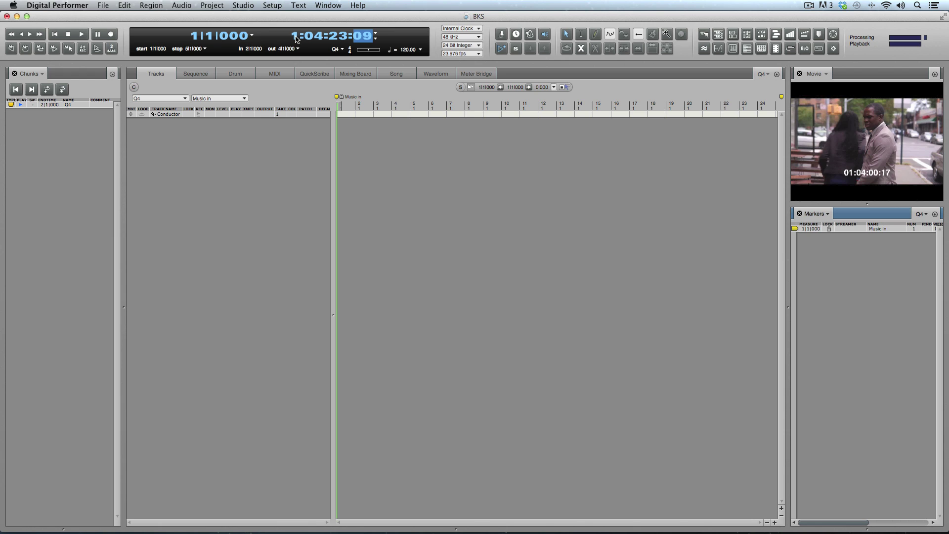
key("Return")
key("ctrl+m")
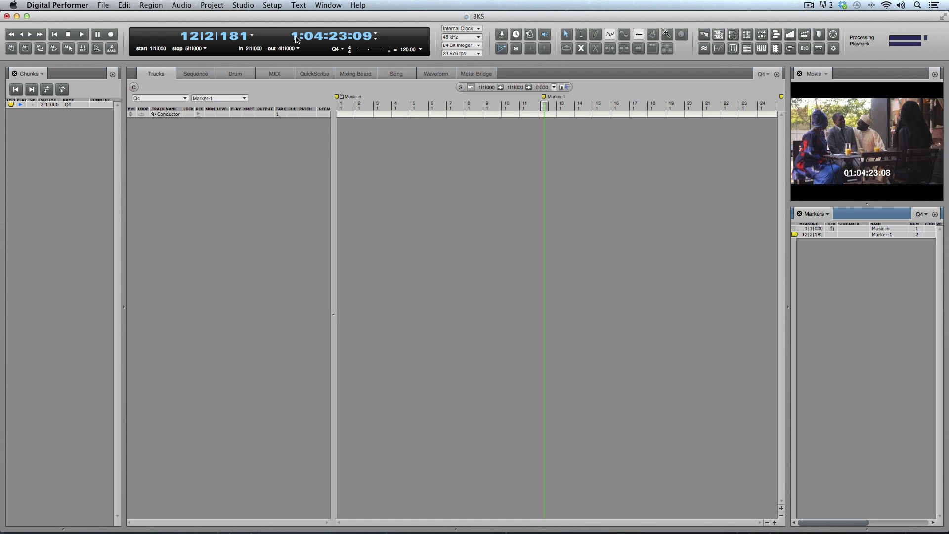
- Lock the marker at the cut and rename it "CUT to" followed by the film character's title and name
left_click(939, 192)
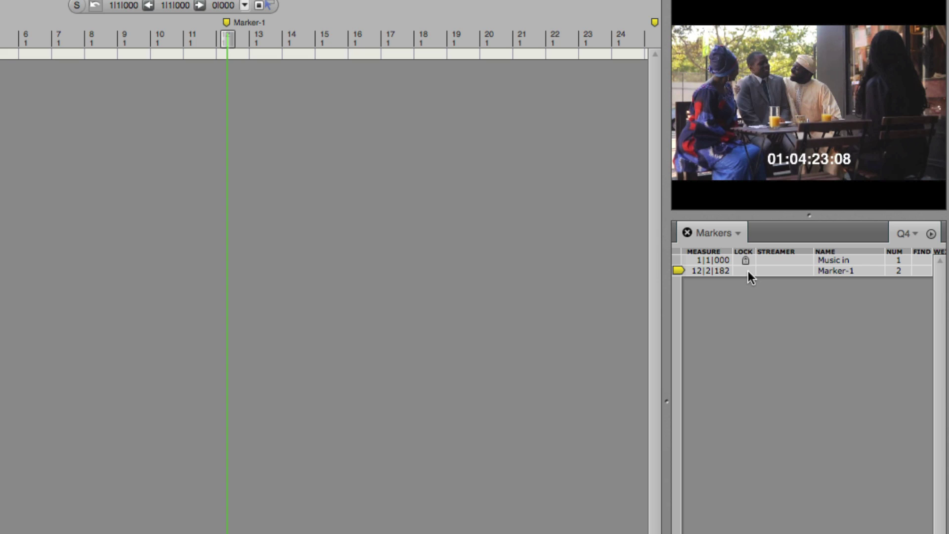
left_click(748, 271)
double_click(835, 272)
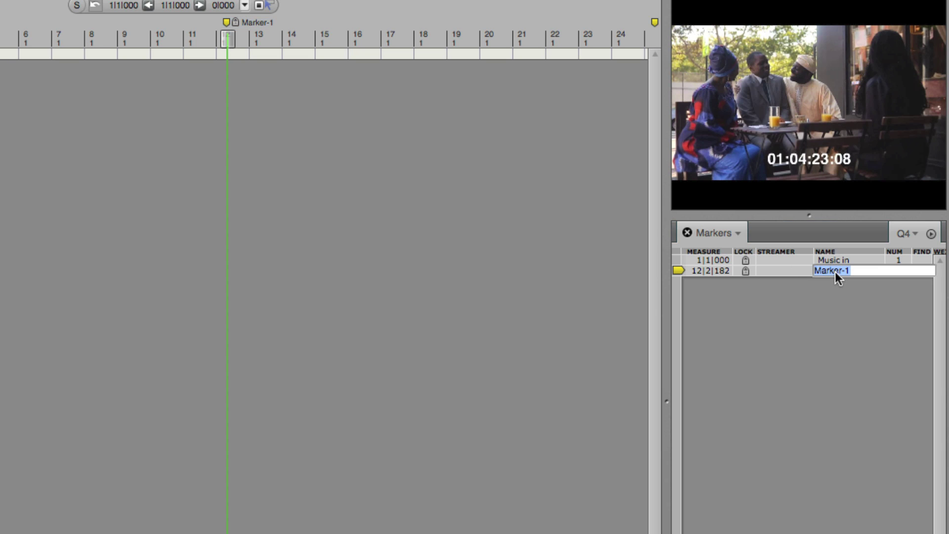
type("CUT to Mr Afolabi")
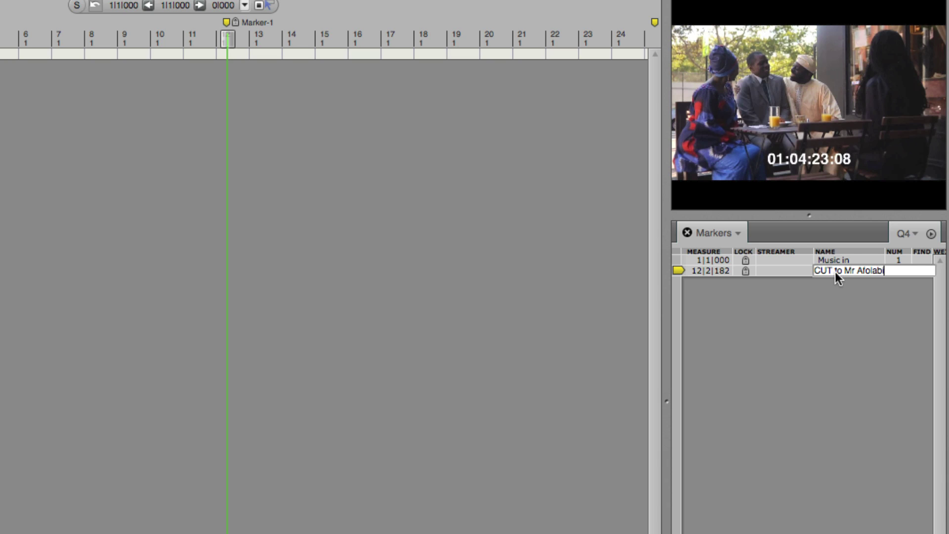
key("Return")
left_click(448, 212)
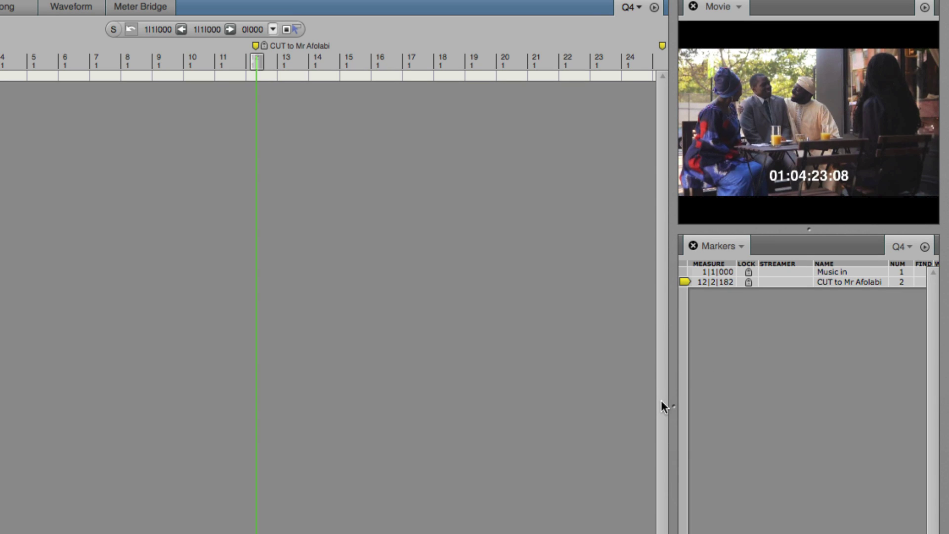
- Widen the Markers cell, include the cut marker in the tempo search and open Find Tempo for Locked Markers
left_click_drag(671, 405, 631, 405)
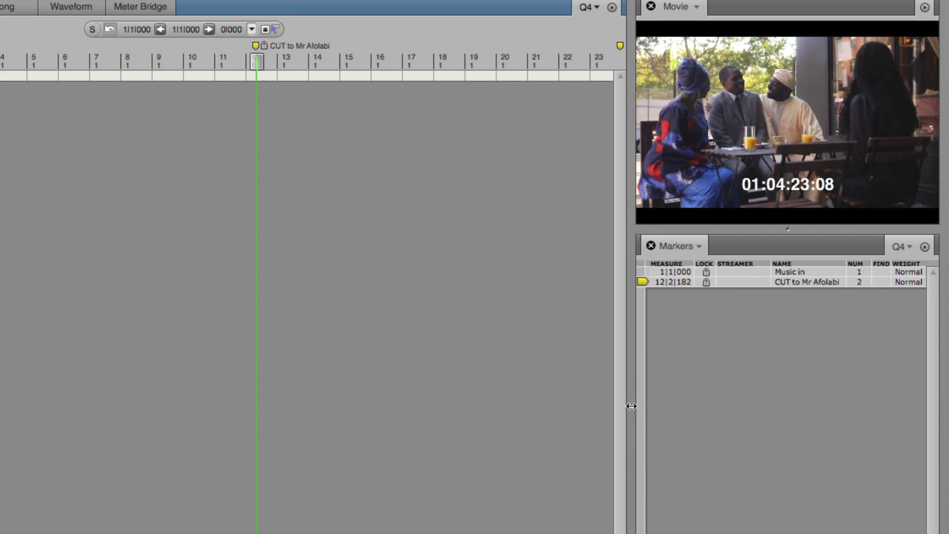
left_click(883, 279)
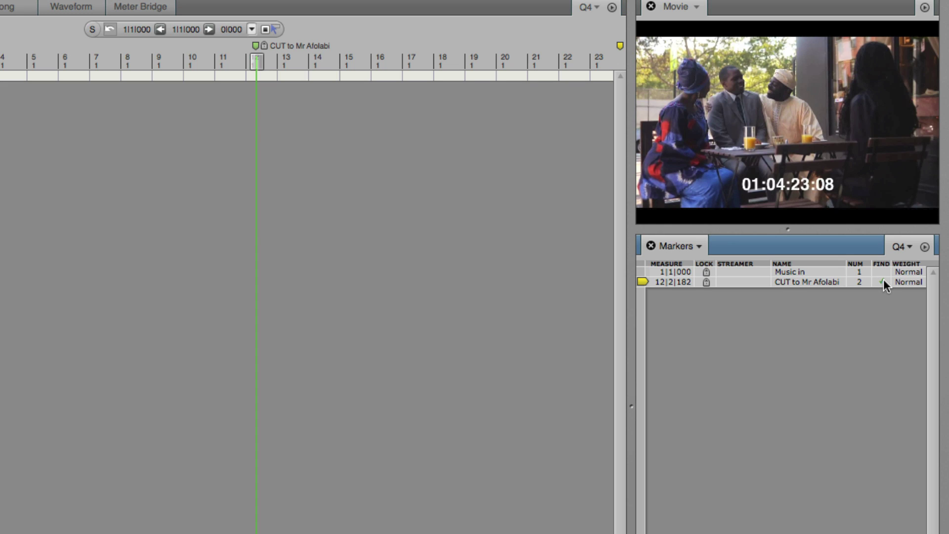
right_click(882, 281)
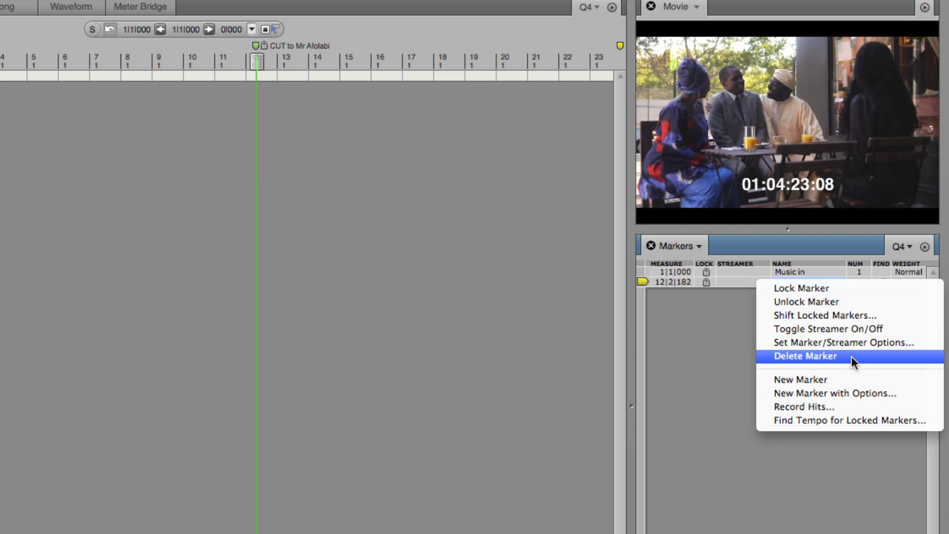
left_click(851, 421)
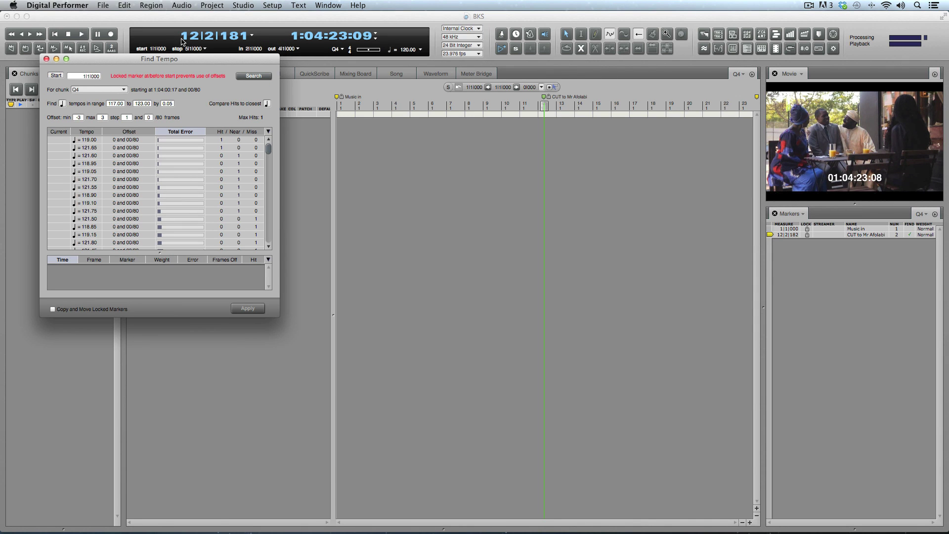
- Set the tempo search range for chunk Q4 to 100 to 130
left_click_drag(166, 59, 378, 60)
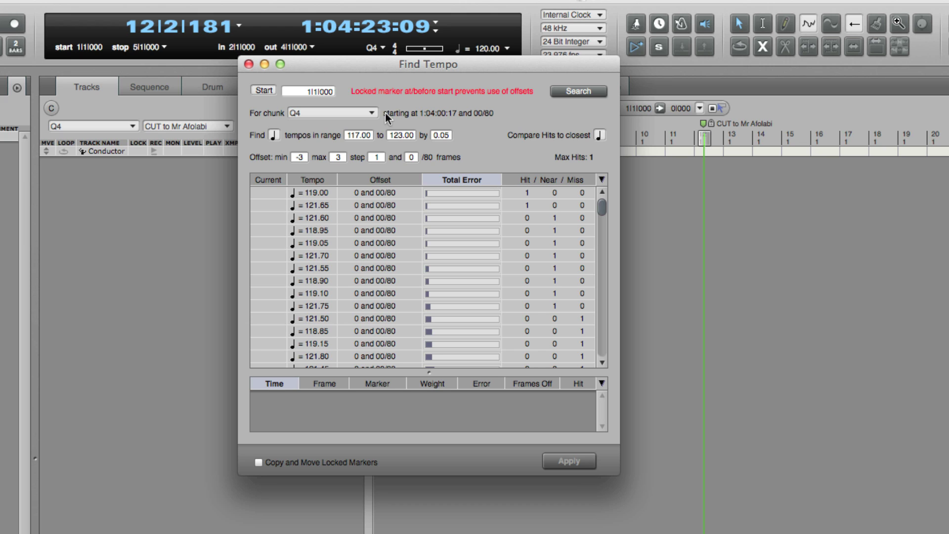
key("Tab")
left_click(359, 136)
type("100")
key("Tab")
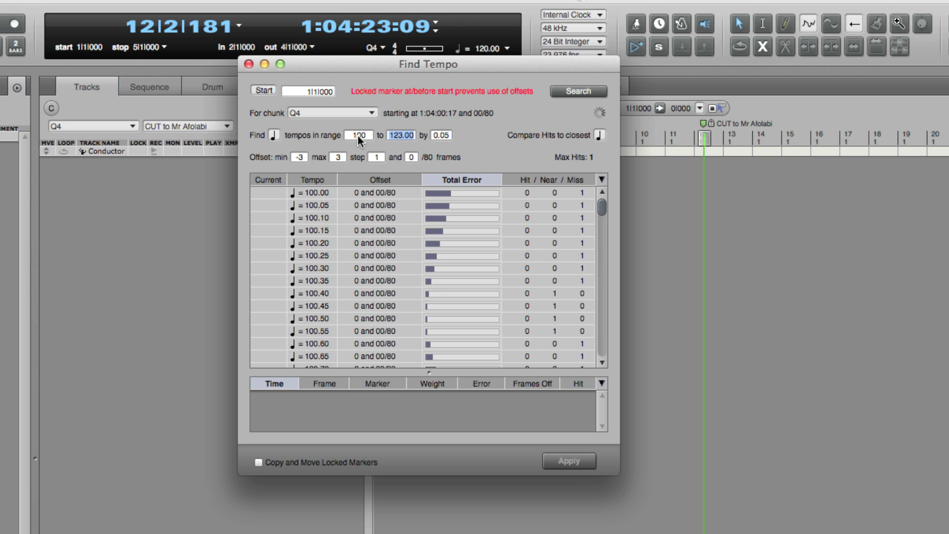
type("130")
key("Tab")
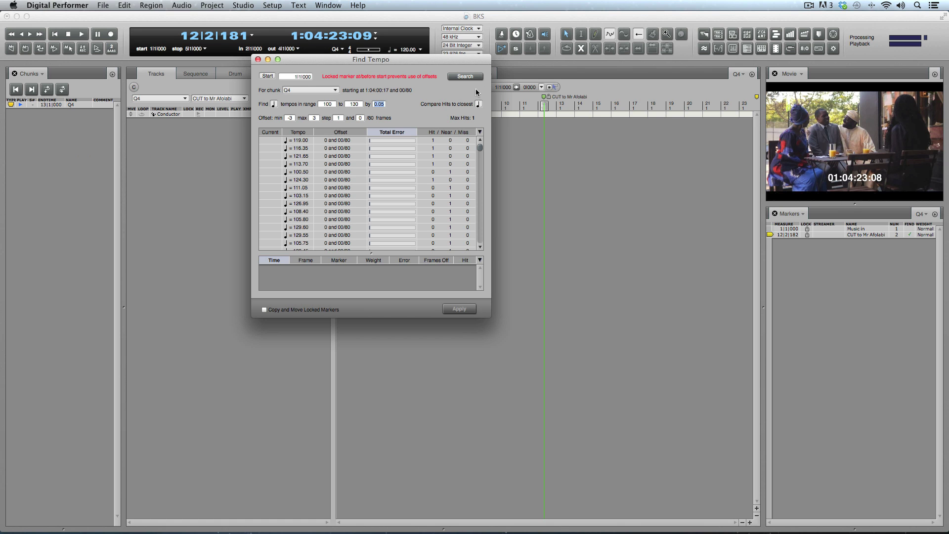
- Try to apply the 113.70 tempo from the search results to the Q4 sequence
left_click_drag(443, 58, 280, 123)
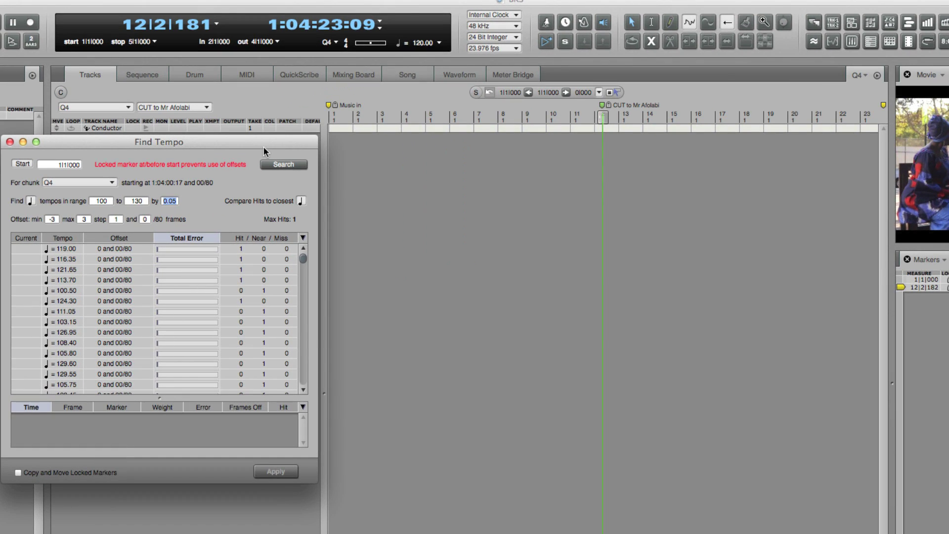
left_click_drag(263, 145, 539, 137)
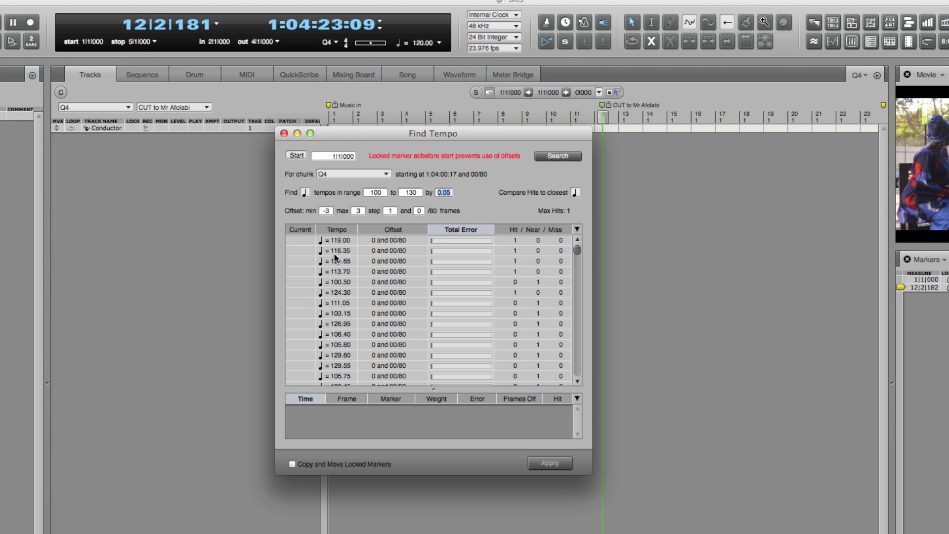
left_click(336, 273)
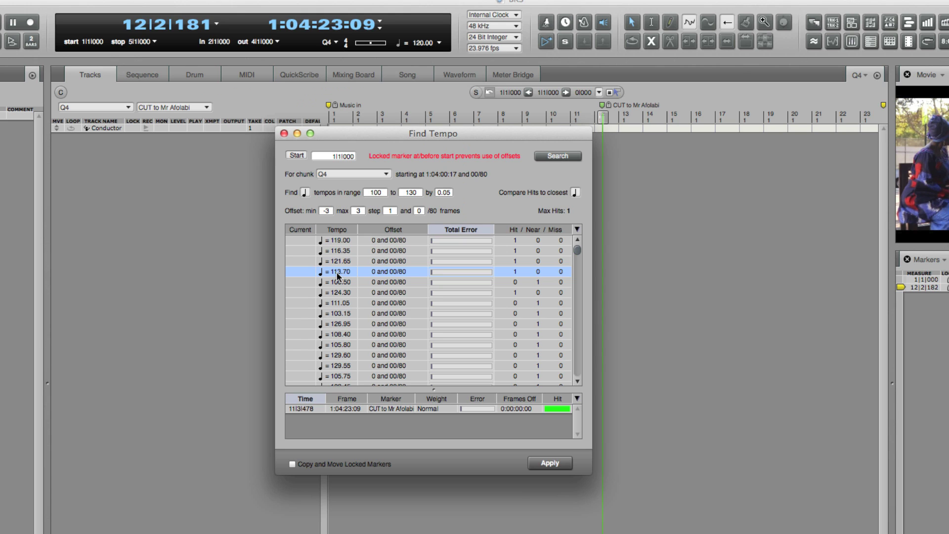
left_click(548, 463)
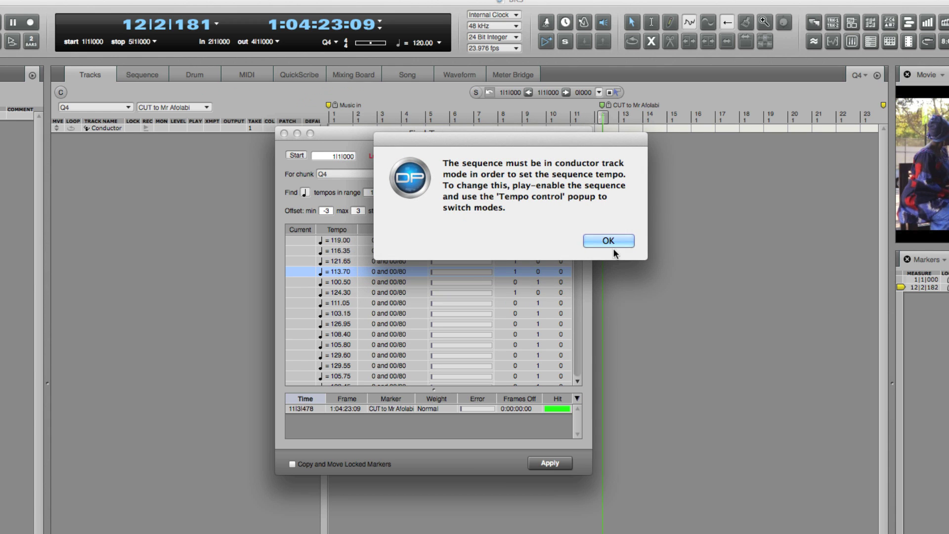
left_click(609, 241)
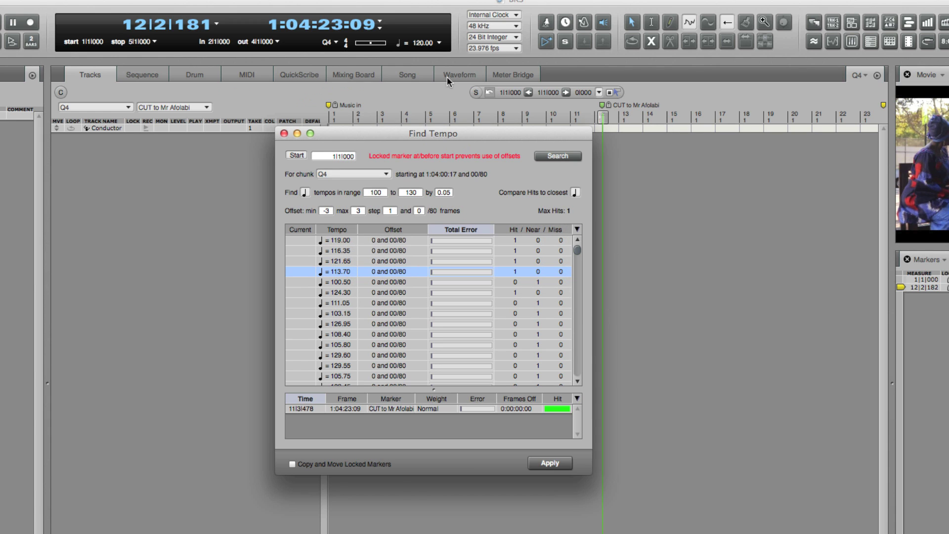
- Switch the sequence's tempo control to the Conductor track, apply the 113.70 tempo from the search results and close Find Tempo
left_click(440, 43)
left_click(463, 53)
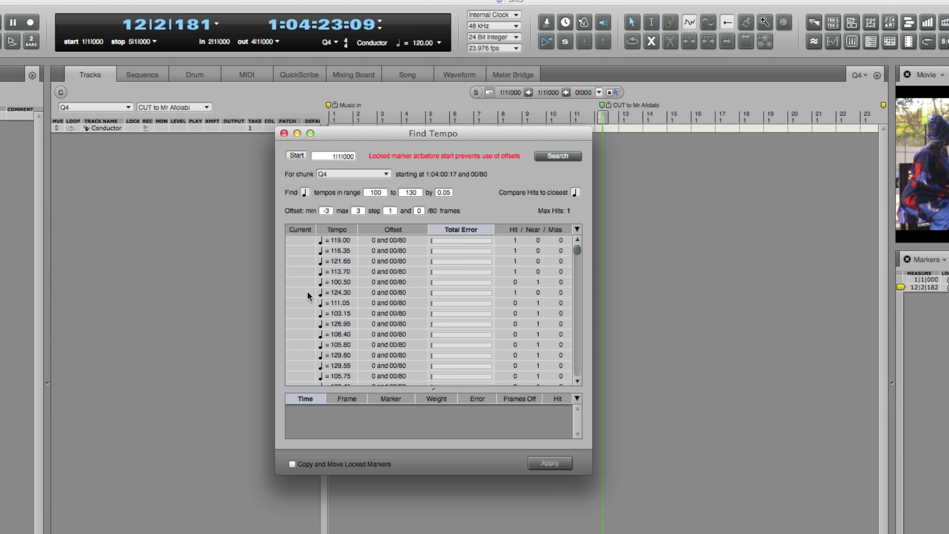
left_click(344, 271)
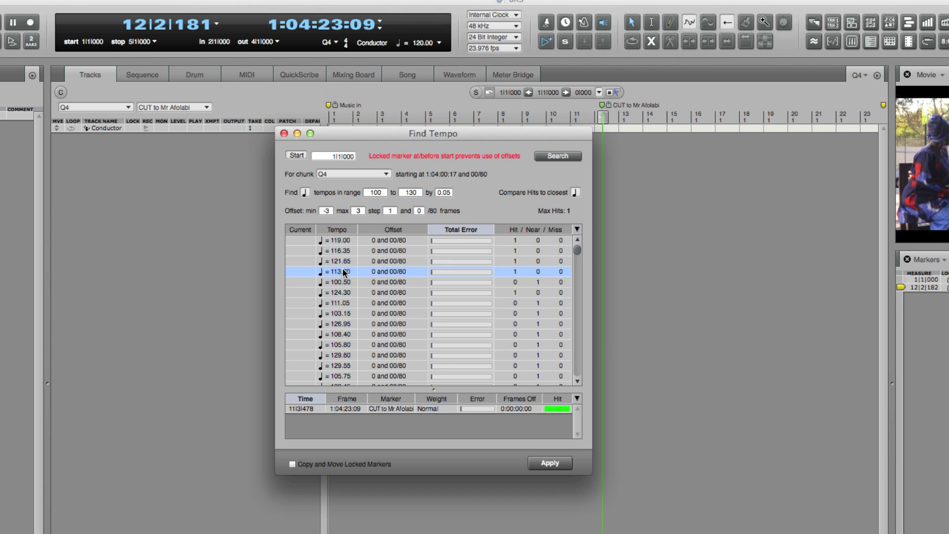
left_click(550, 463)
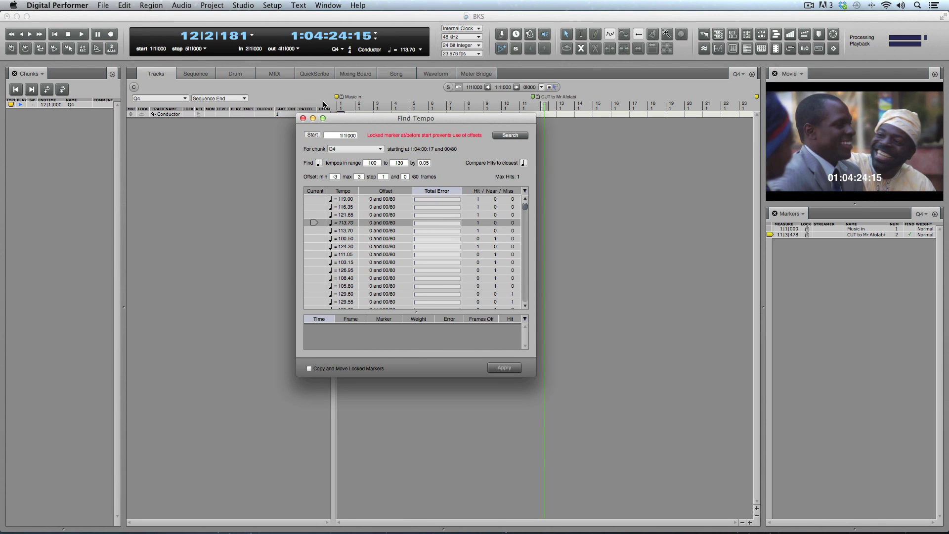
left_click(303, 118)
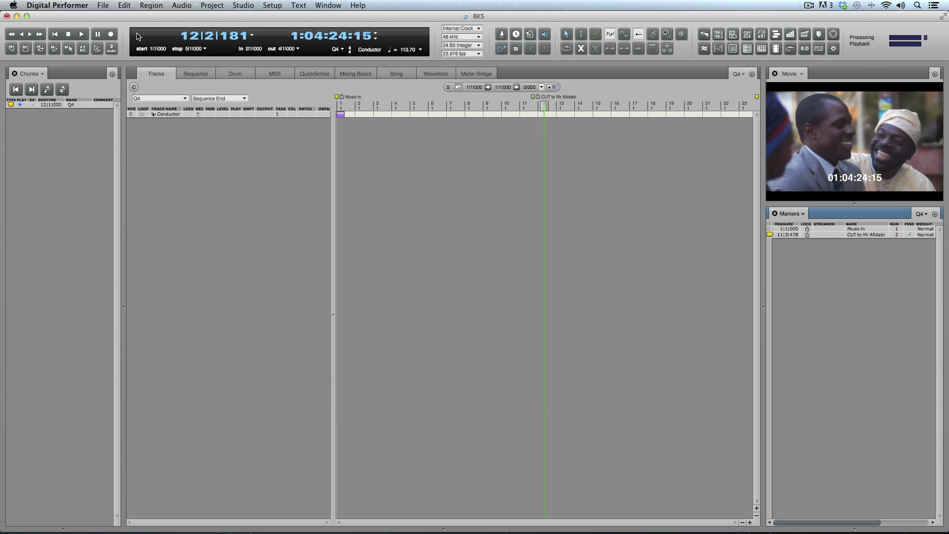
- Return to the sequence start and change the meter to 3/4 from measure 1 to the next measure, moving only barlines
left_click(53, 36)
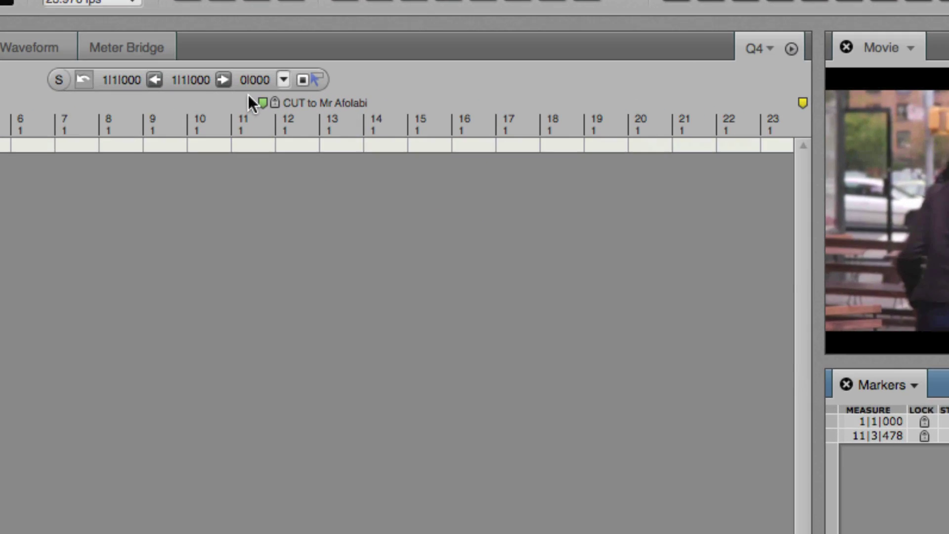
left_click(260, 108)
mouse_move(258, 105)
left_mouse_down()
mouse_move(231, 114)
mouse_move(270, 113)
mouse_move(262, 128)
left_mouse_up()
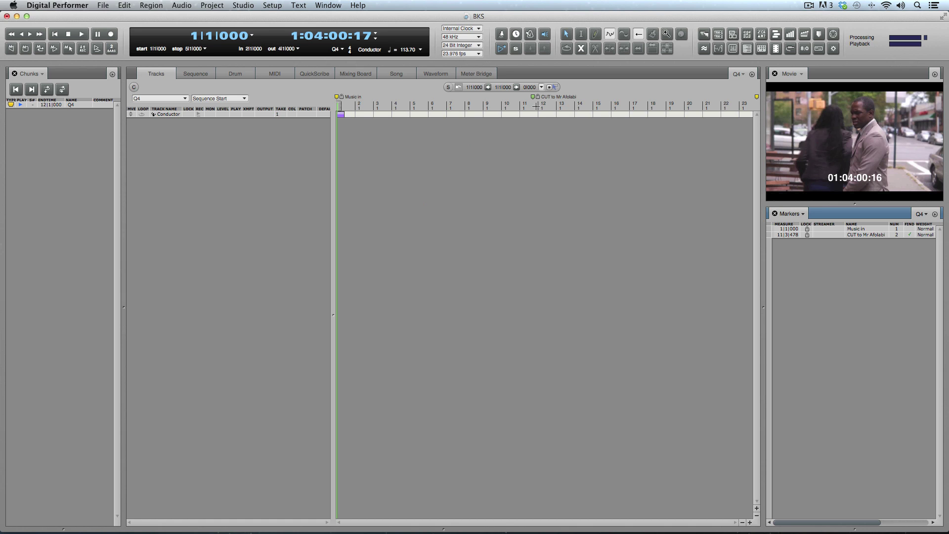
left_click(276, 5)
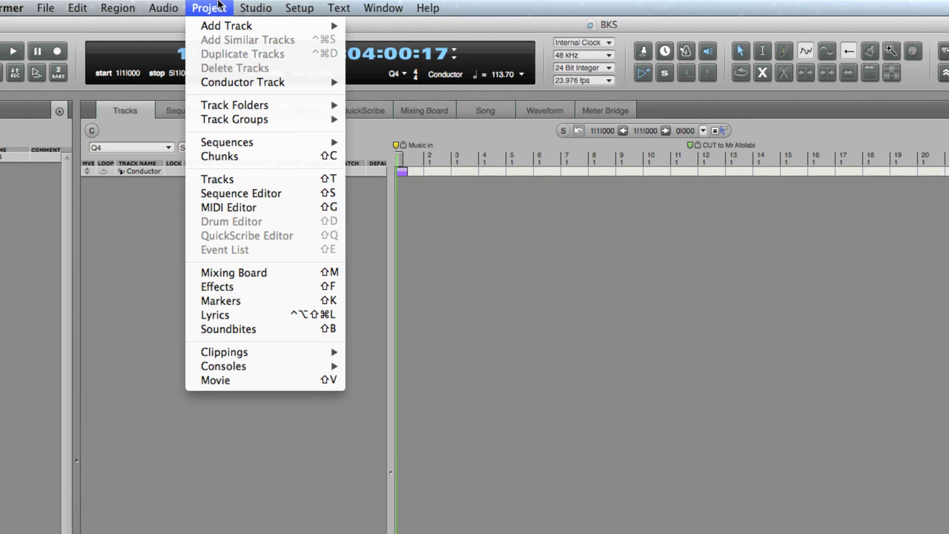
mouse_move(236, 82)
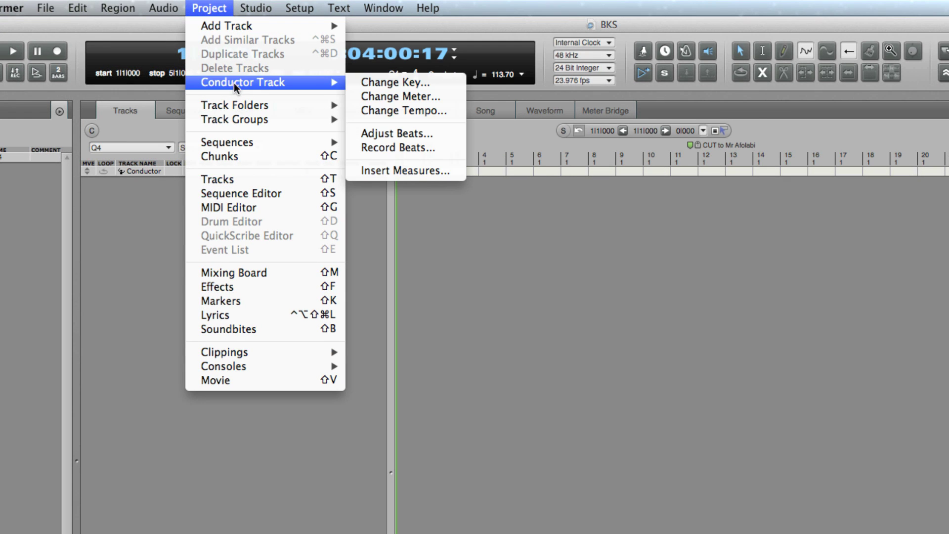
left_click(428, 97)
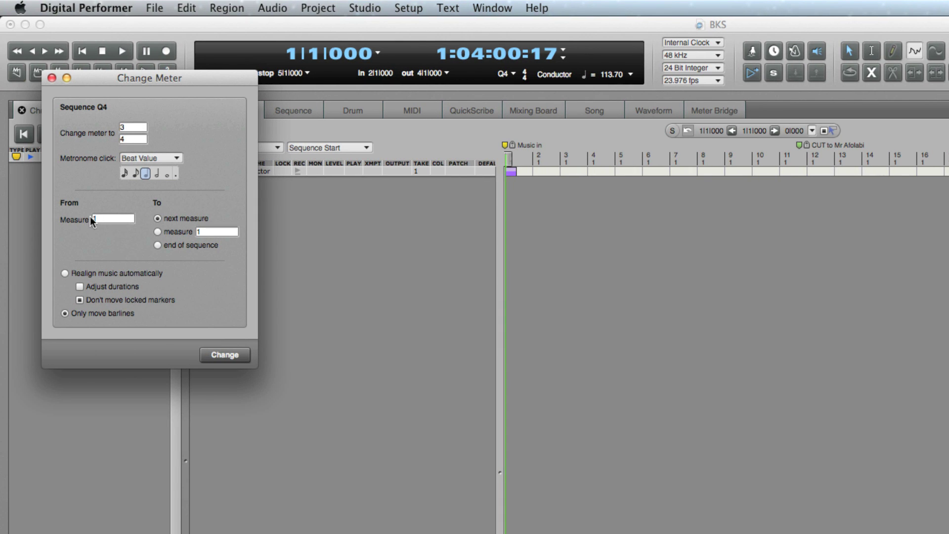
left_click(225, 354)
left_click(52, 78)
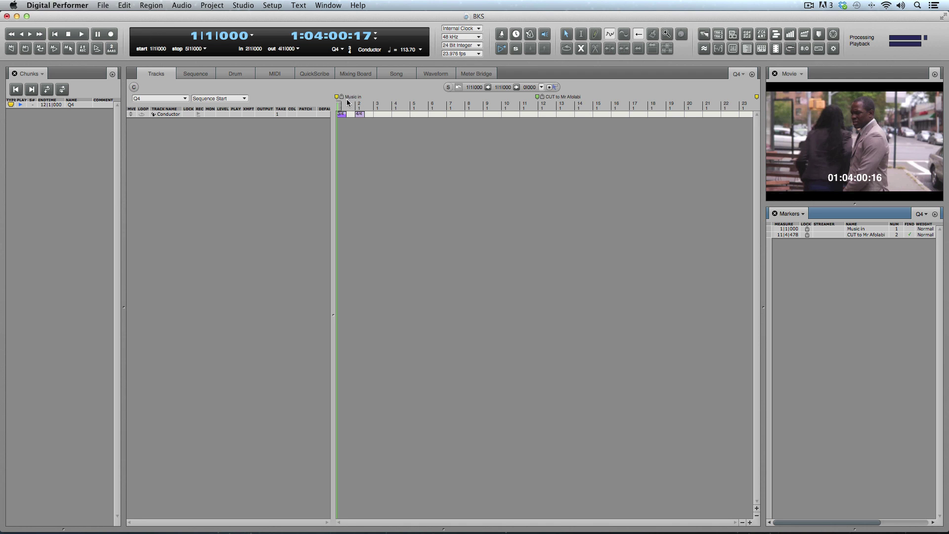
- Play the movie with the metronome click from about measure 9 past the cut marker and return to the sequence start
left_click_drag(341, 105, 501, 93)
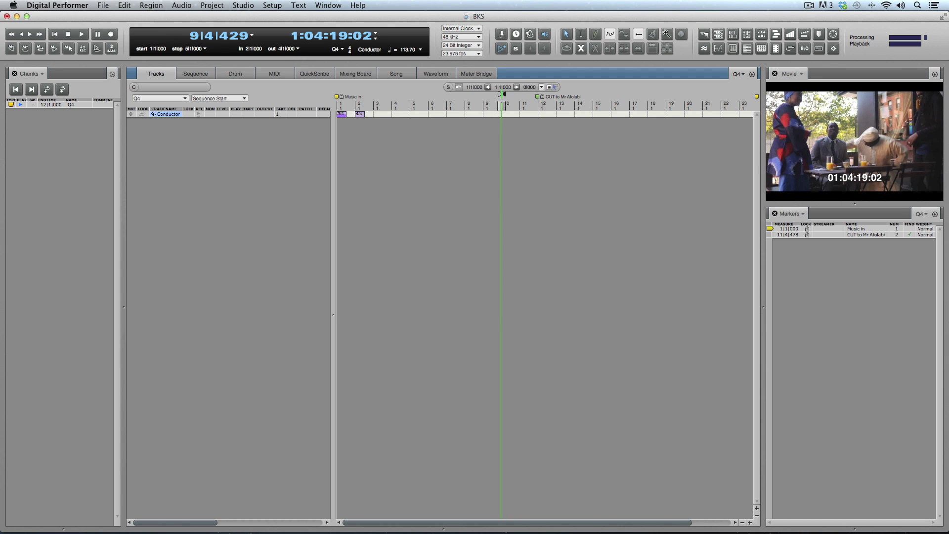
left_click(531, 35)
key("space")
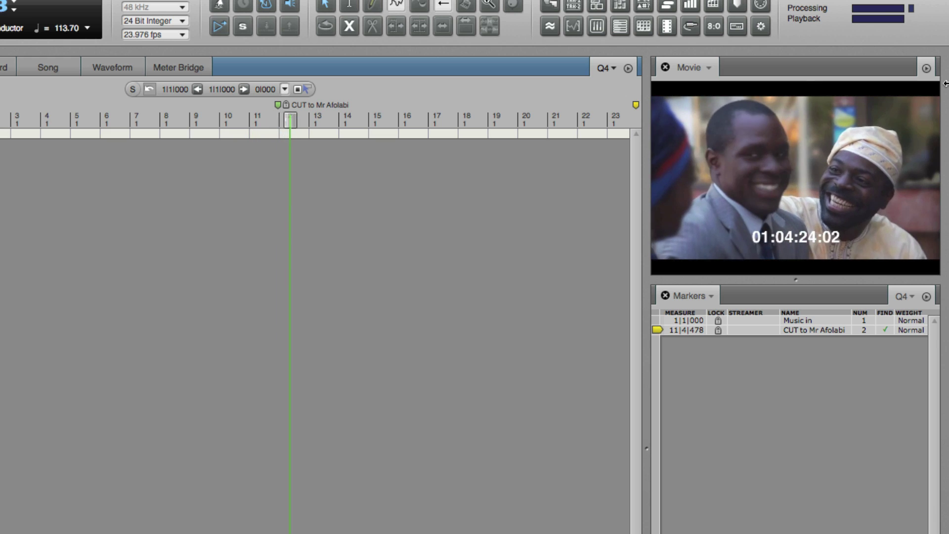
key("space")
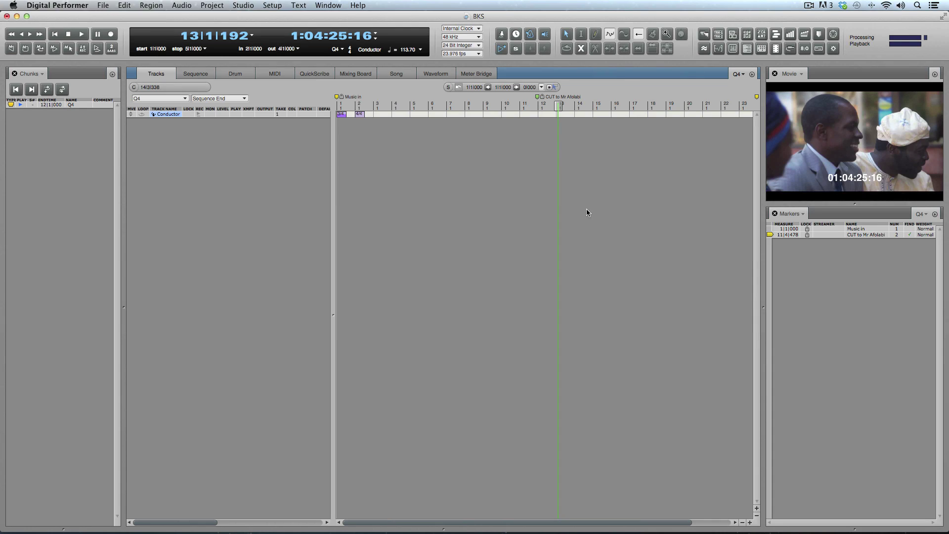
left_click(55, 34)
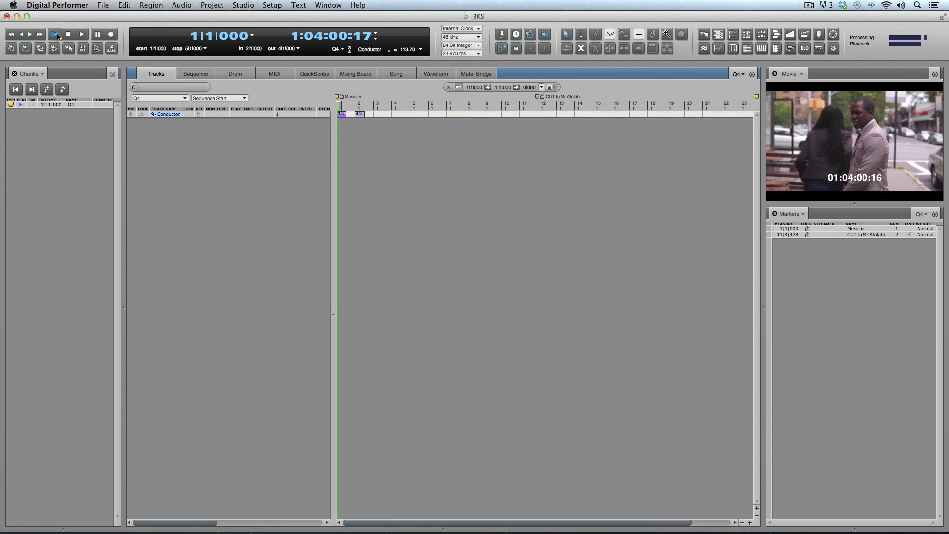
- Switch to Finder and browse in a new window from the Desktop to Film Scoring Challenge webinar, Logic, Q4, Stems
key("super+Tab")
key("super+Tab")
key("super+Tab")
key("super+Tab")
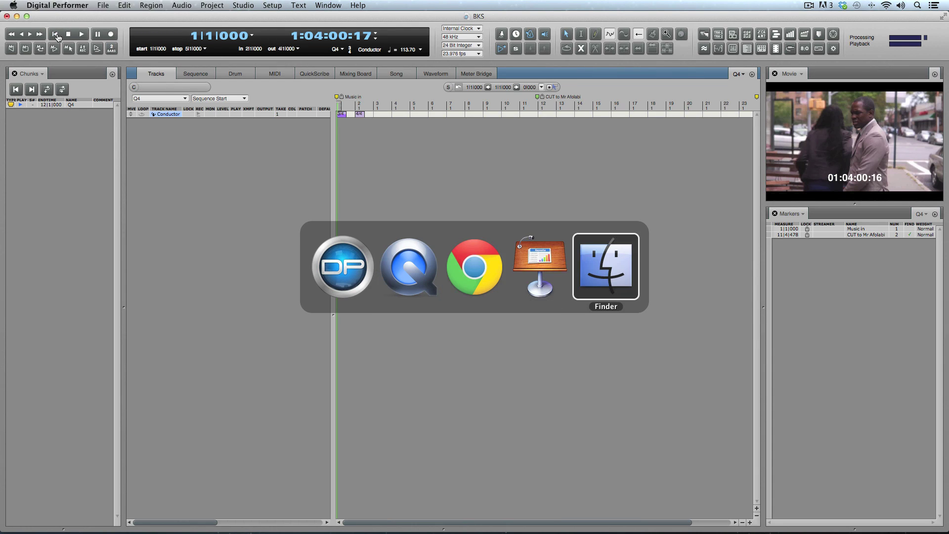
key("super+n")
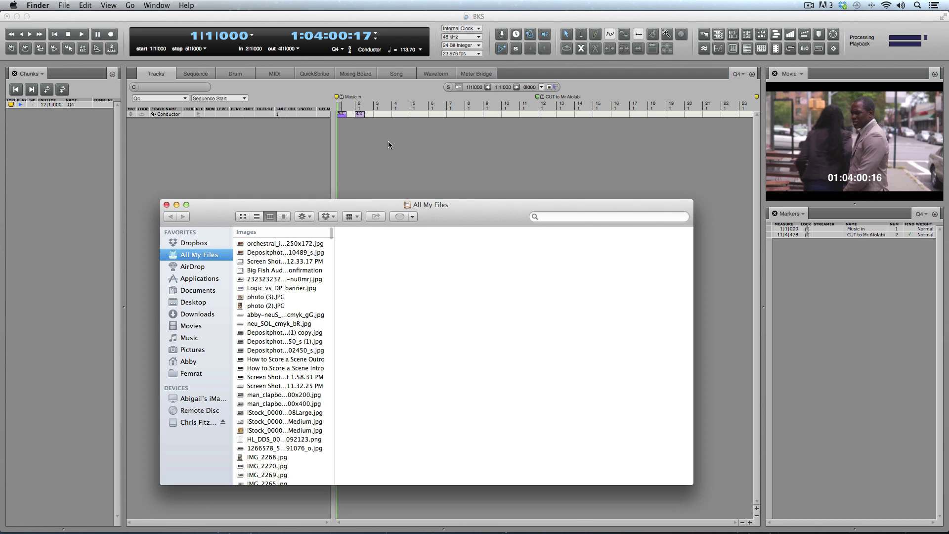
left_click(193, 303)
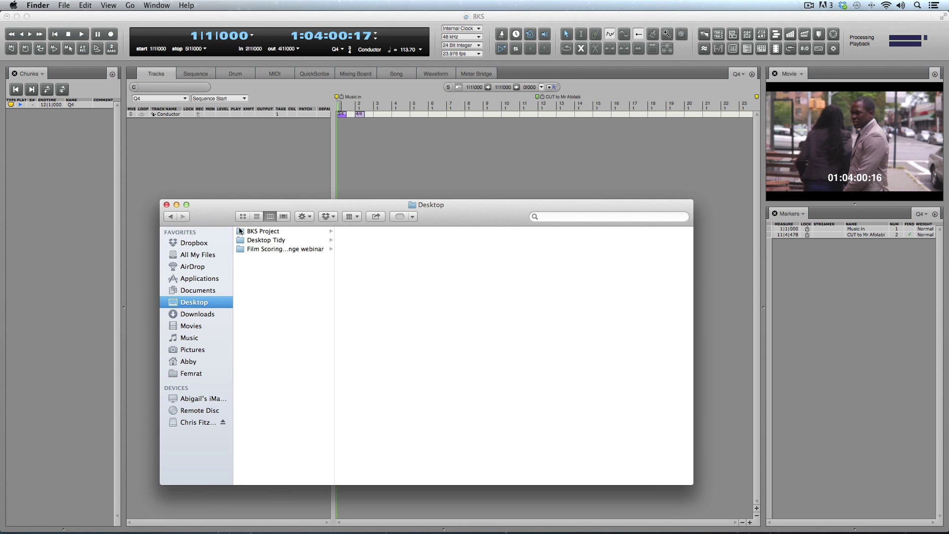
left_click(262, 232)
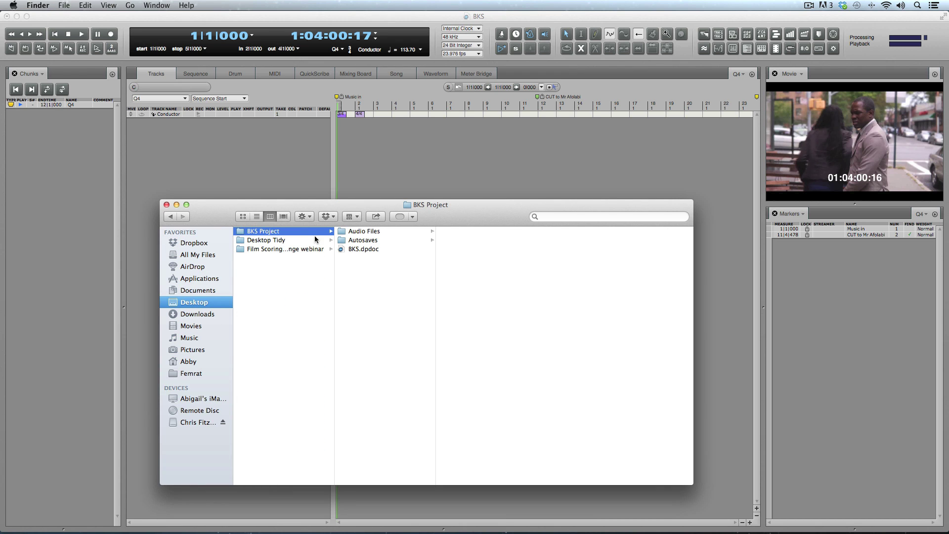
left_click(302, 249)
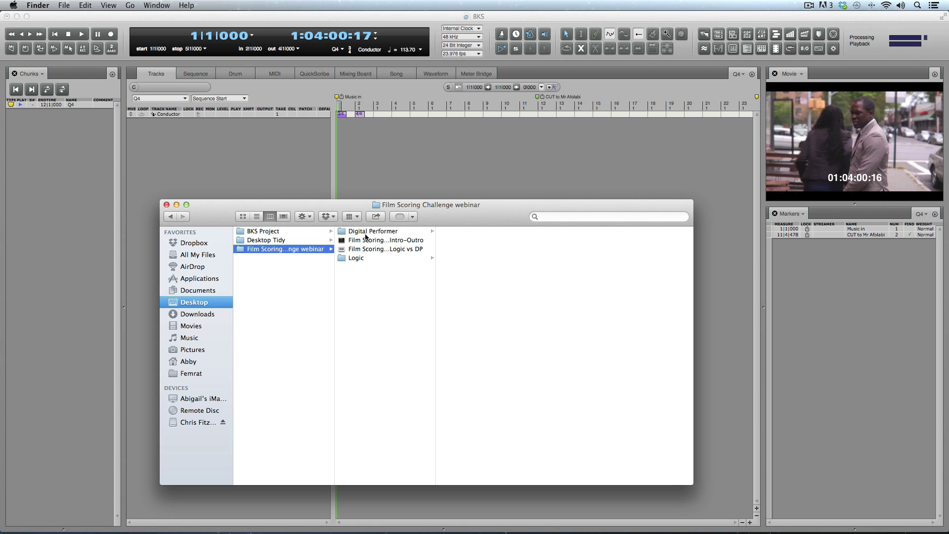
left_click(365, 257)
left_click(457, 241)
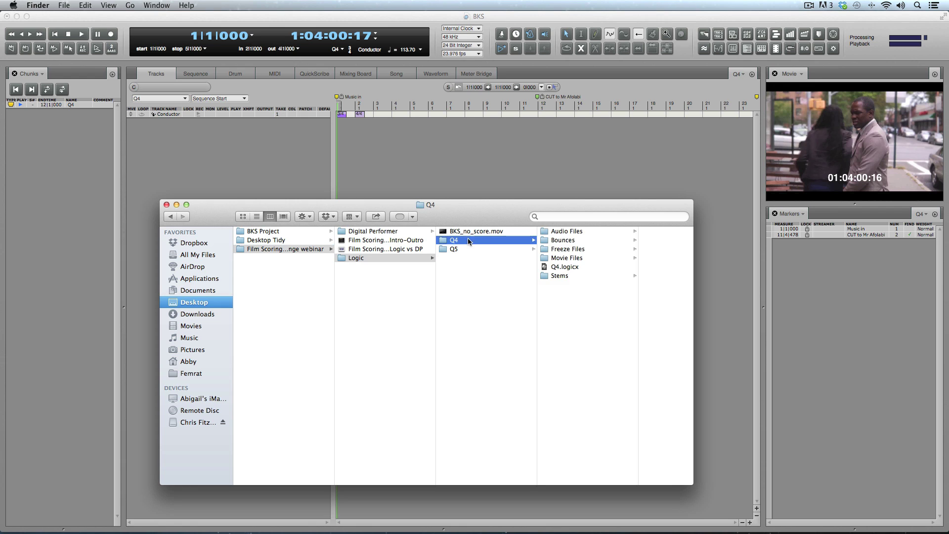
left_click(559, 275)
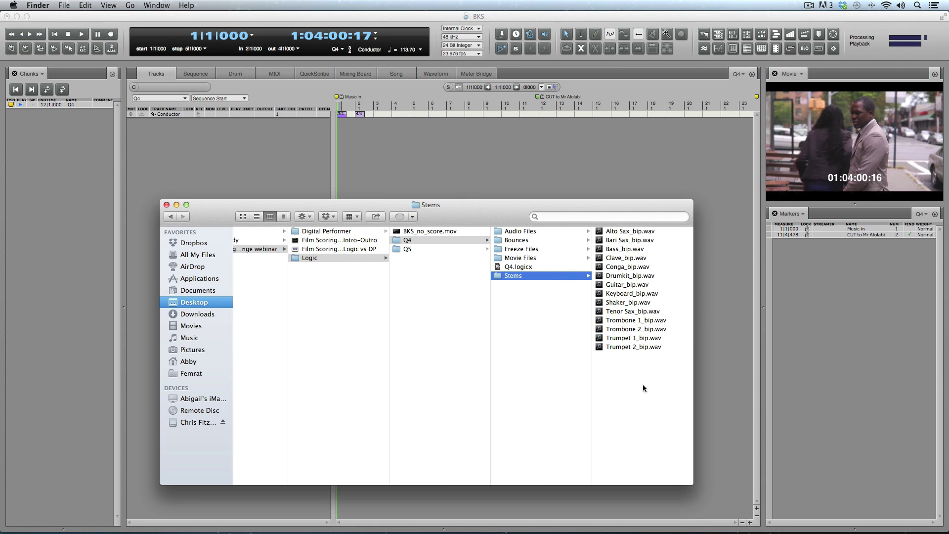
- Add all the stem WAV files from the Stems folder to the Q4 sequence as audio tracks and return to Digital Performer
left_click_drag(643, 384, 643, 160)
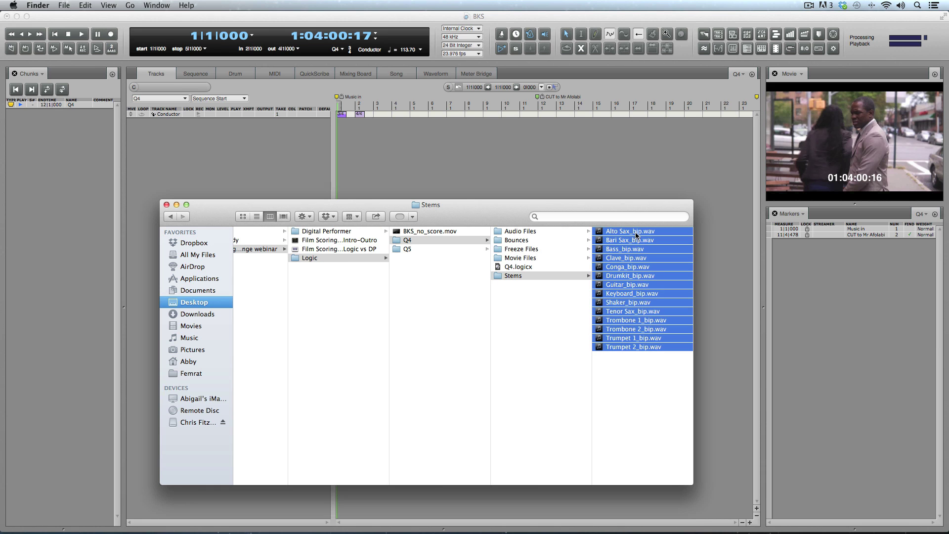
left_click_drag(636, 234, 241, 142)
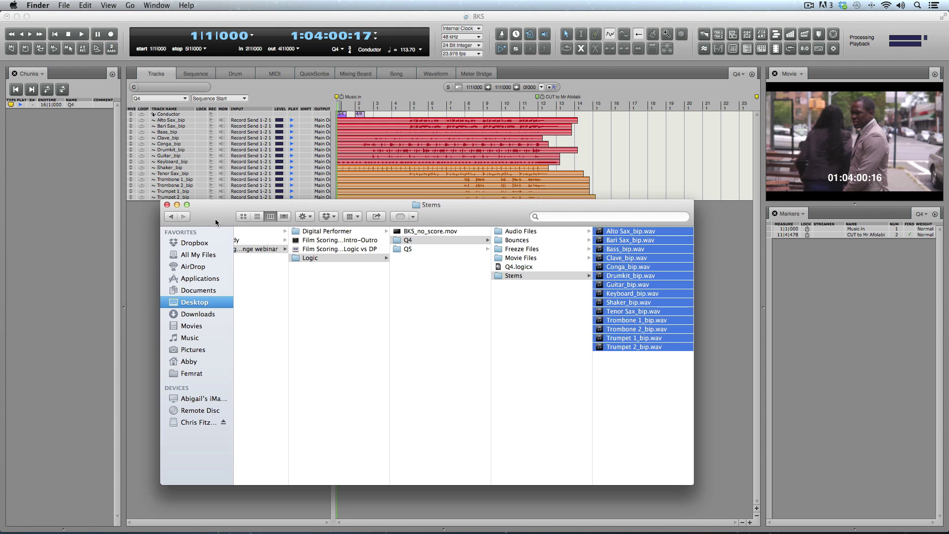
left_click_drag(204, 223, 642, 283)
left_click(424, 256)
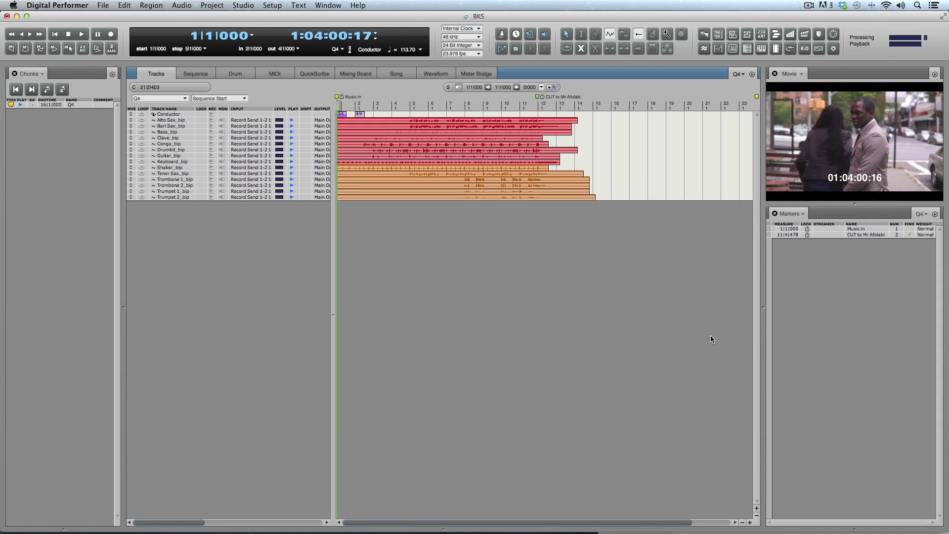
- Enlarge the track rows and play the Q4 stems against picture from the start to about 1:04:28:05
left_click(756, 509)
left_click(756, 509)
left_click(756, 509)
left_click(757, 510)
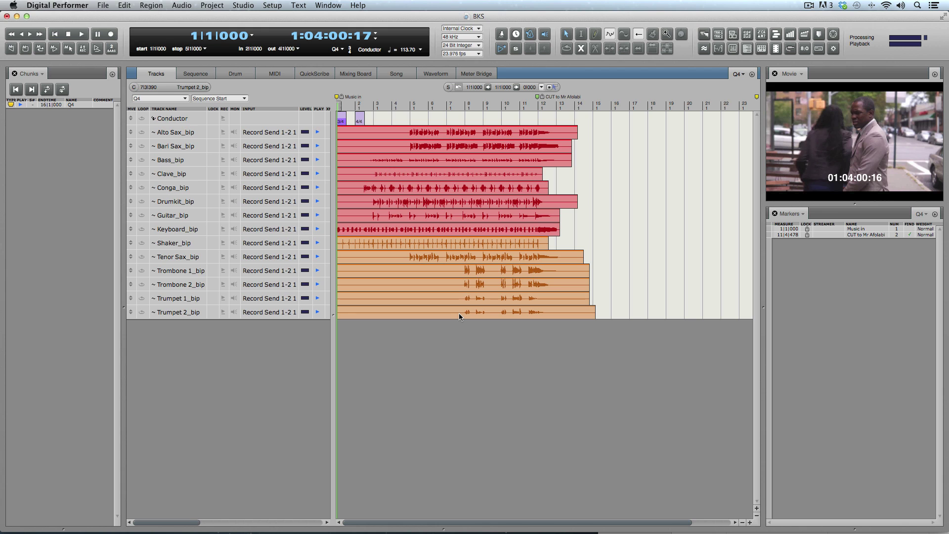
key("space")
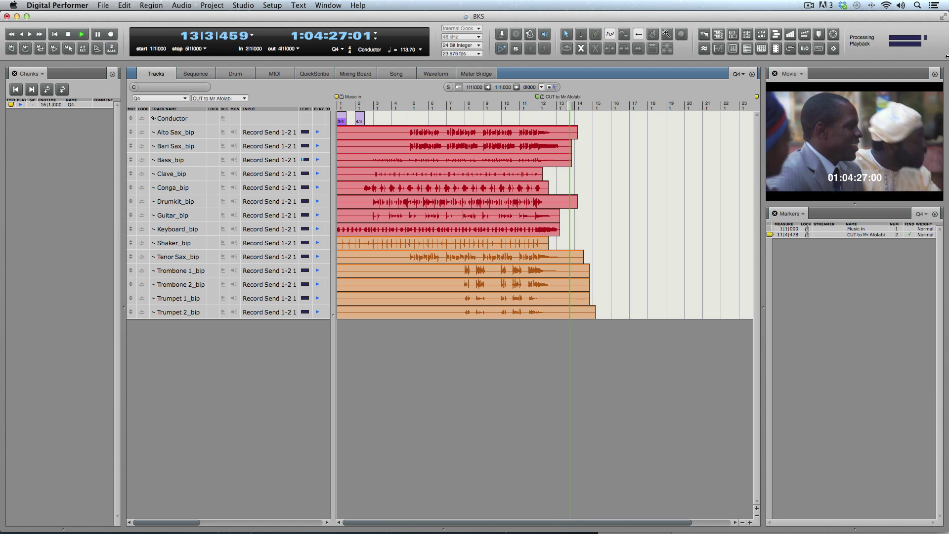
key("space")
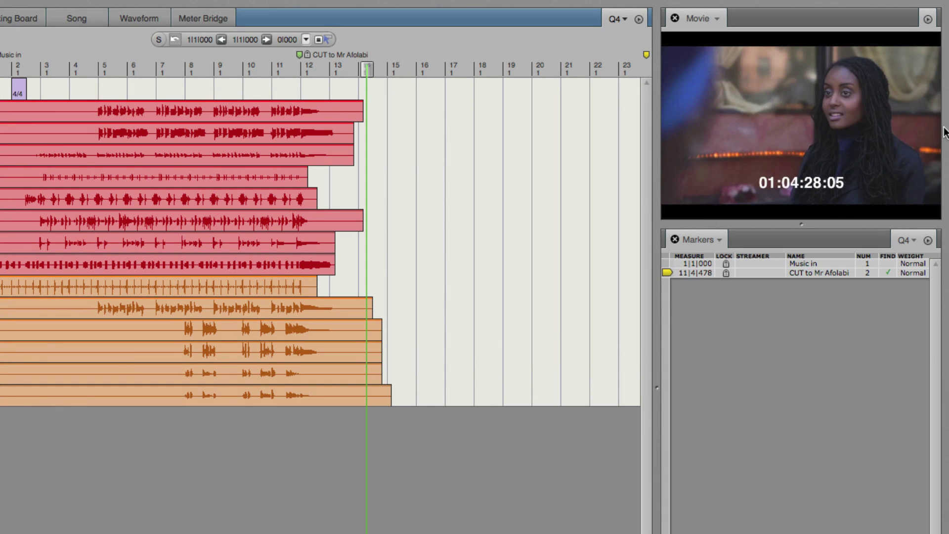
- Assign a 3-second streamer to the cut marker at 11|4|478 and play the movie from before the marker past it
left_click(767, 271)
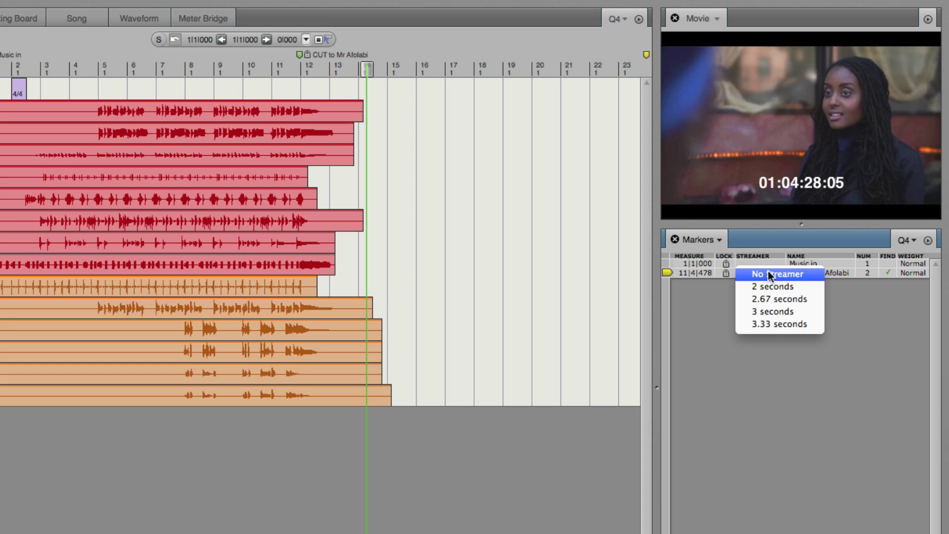
left_click(772, 312)
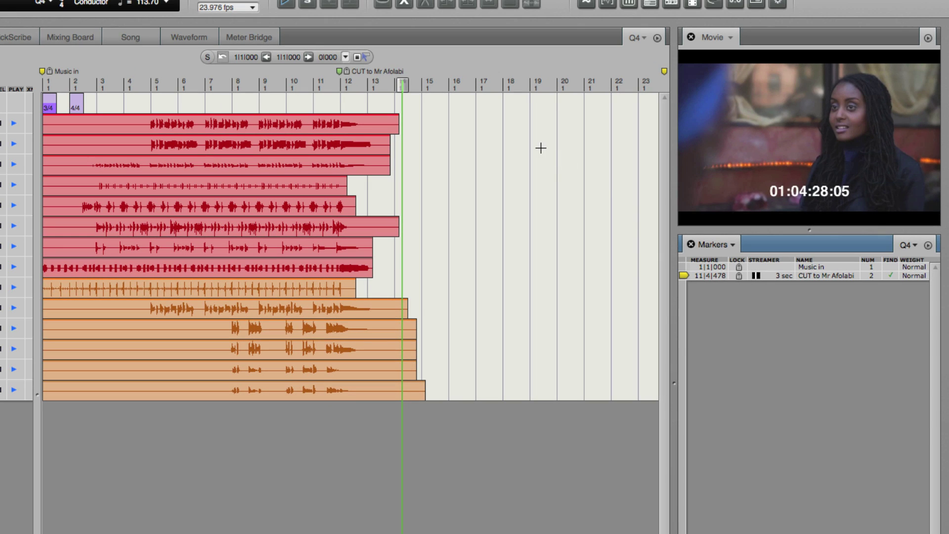
left_click_drag(403, 82, 284, 73)
key("space")
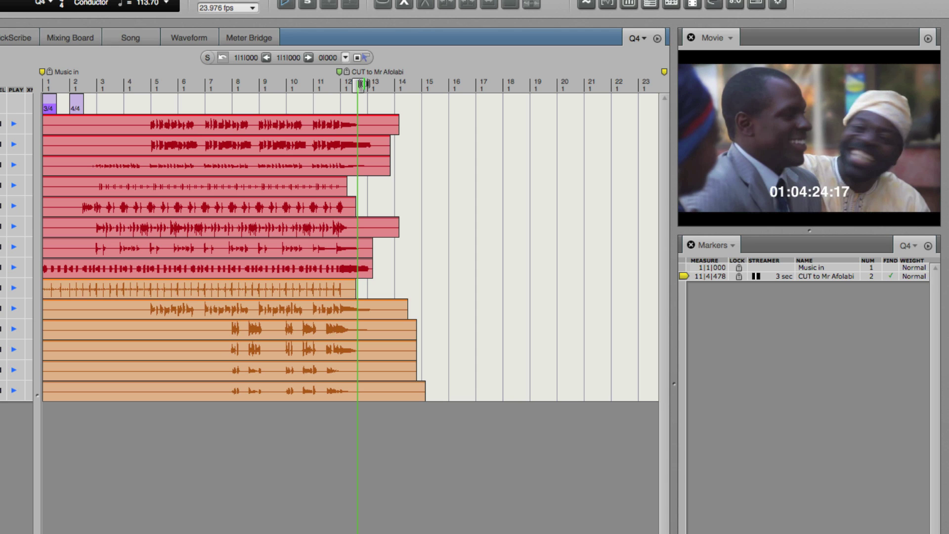
mouse_move(359, 85)
left_mouse_down()
mouse_move(321, 86)
mouse_move(350, 89)
left_mouse_up()
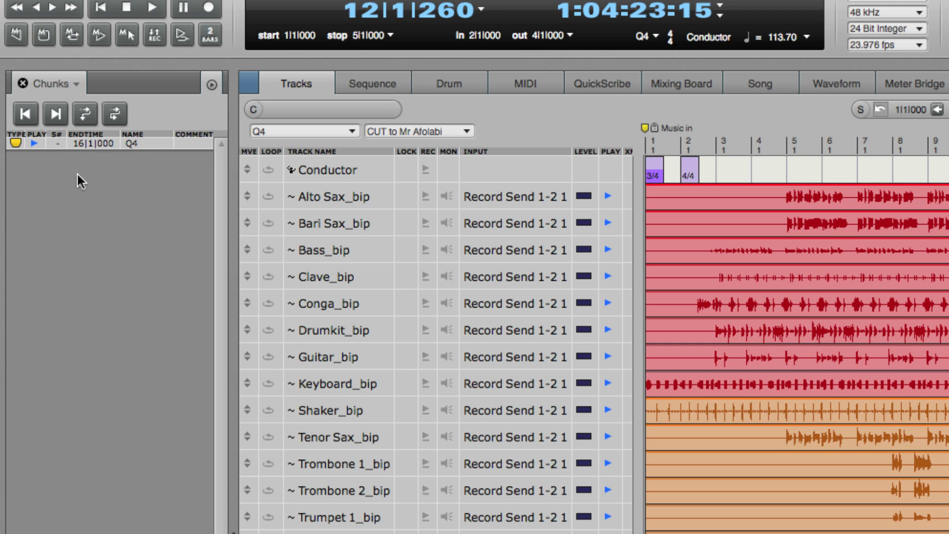
- Create a new sequence in the Chunks list and name it Q5
left_click(212, 87)
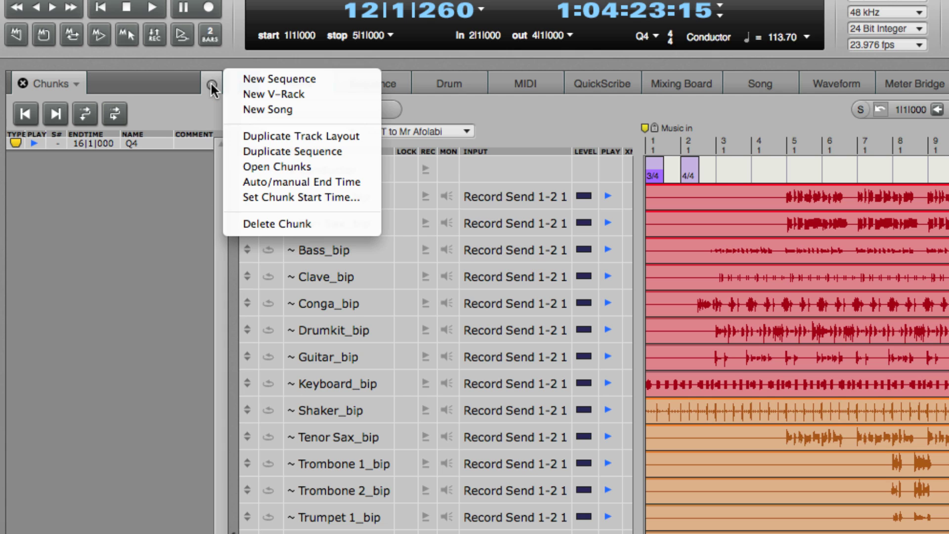
left_click(243, 79)
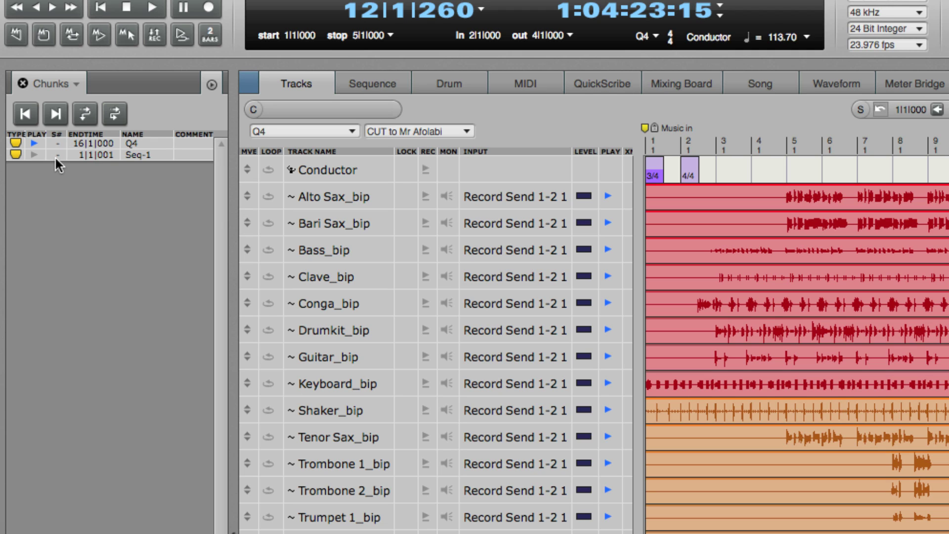
double_click(135, 155)
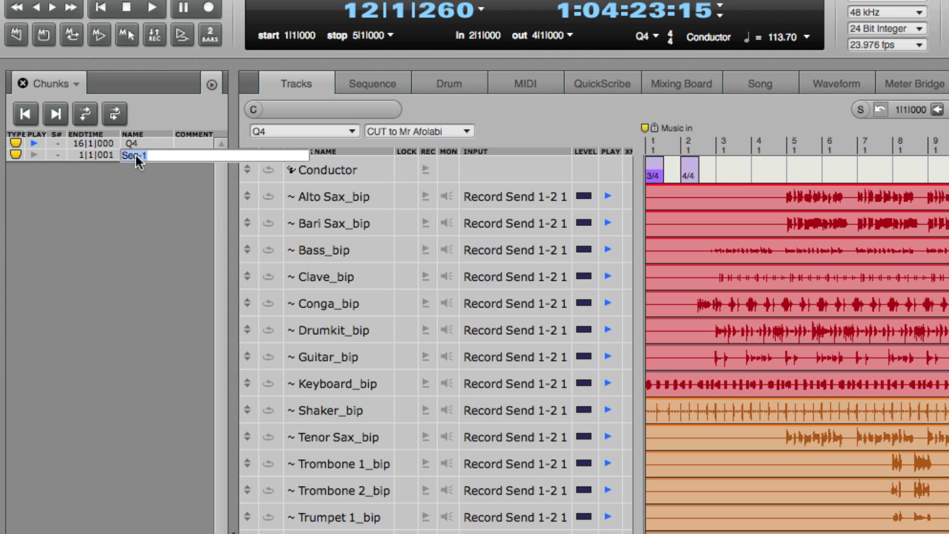
type("Q5")
key("Return")
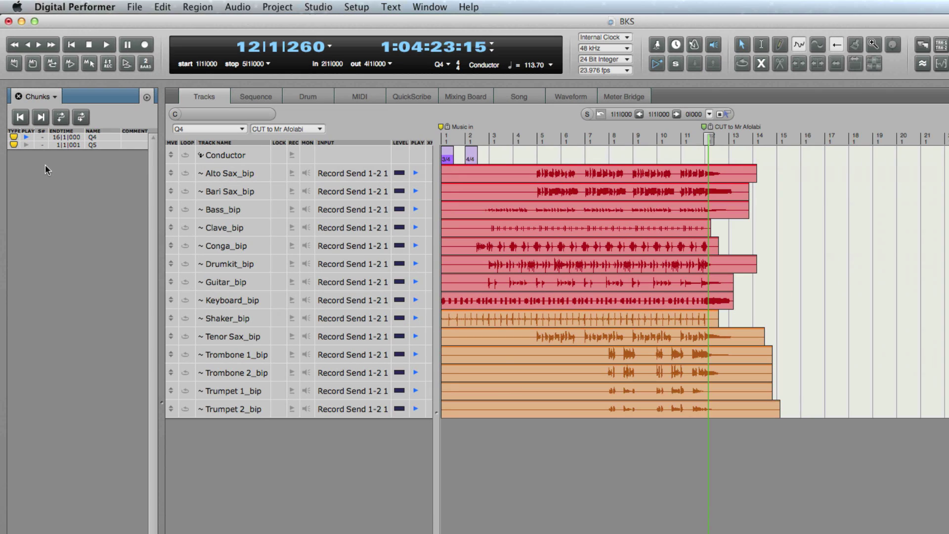
- Toggle play-enable between the Q4 and Q5 sequences and leave Q5 active
left_click(25, 146)
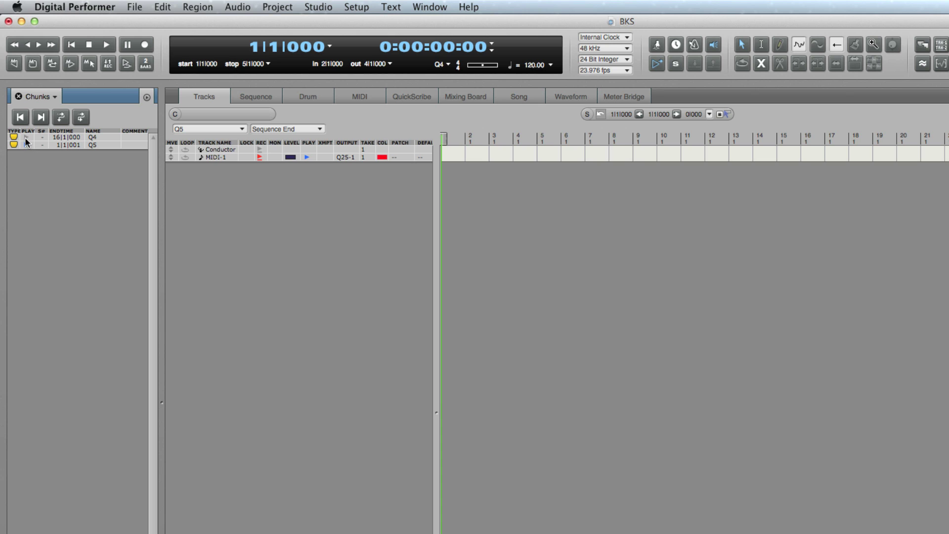
left_click(25, 137)
left_click(25, 142)
left_click(26, 137)
left_click(26, 145)
key("super+Tab")
key("super+shift+Tab")
- Set the Q5 chunk's start to frame time 1:05:10:09
right_click(96, 145)
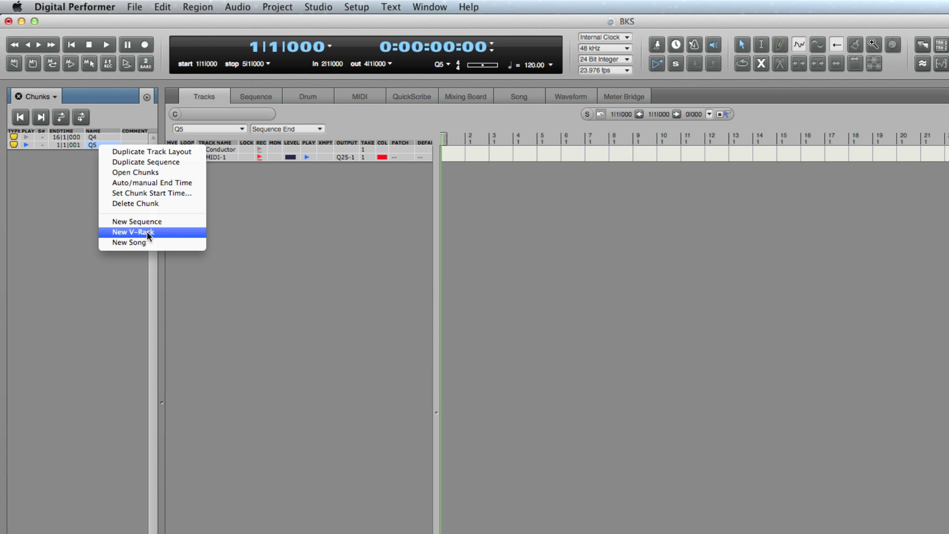
left_click(155, 194)
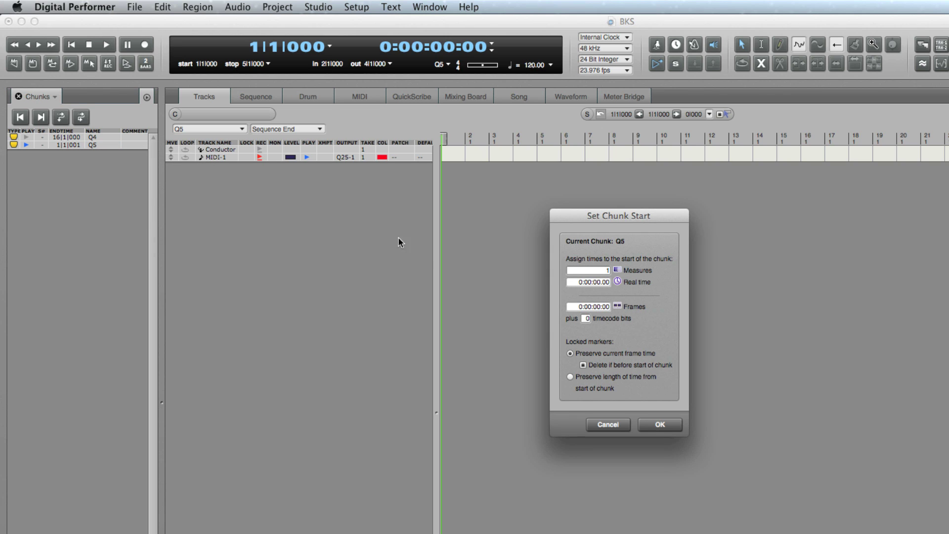
left_click(579, 304)
key("Return")
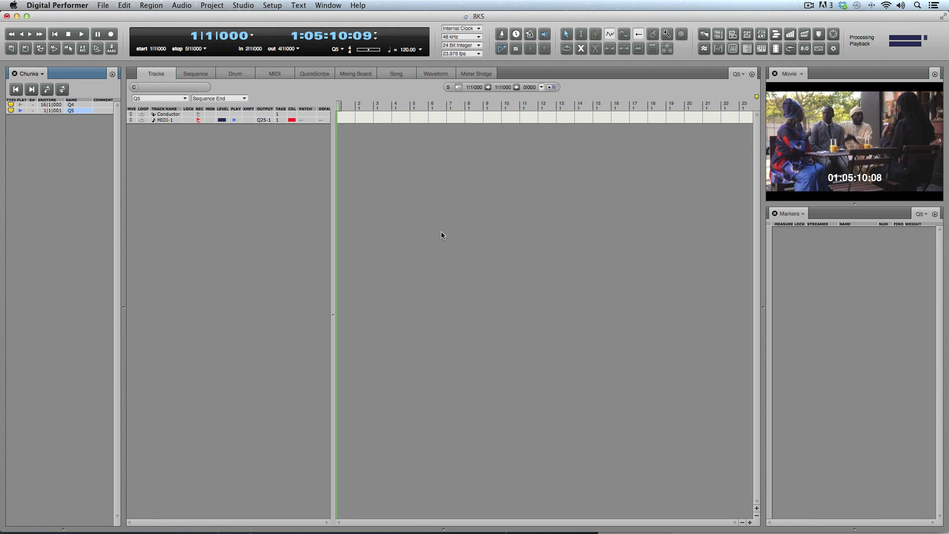
- Step the movie one frame back and forth around the Q5 start to check the picture, ending on 1:05:10:09
left_click(876, 140)
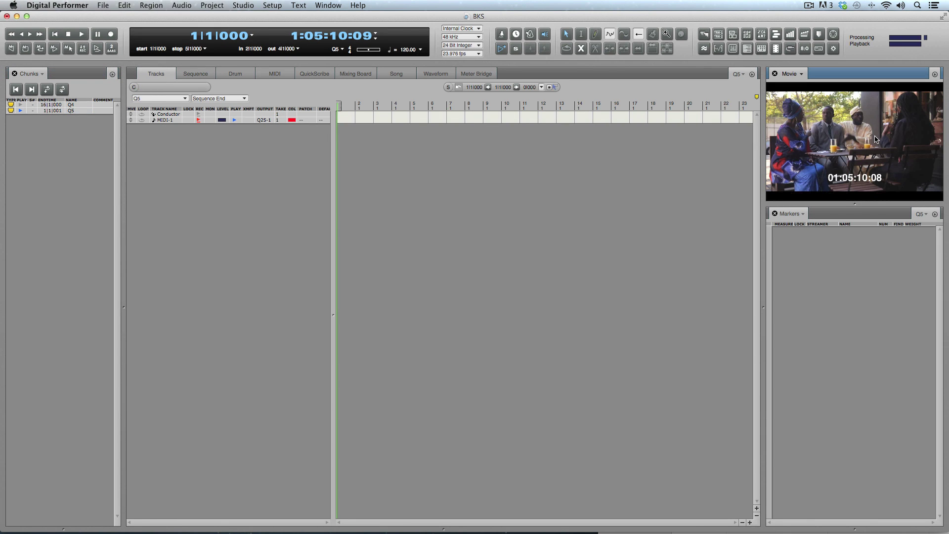
key("Left")
key("Right")
key("Left")
key("Right")
key("Left")
key("Right")
key("Left")
mouse_move(772, 155)
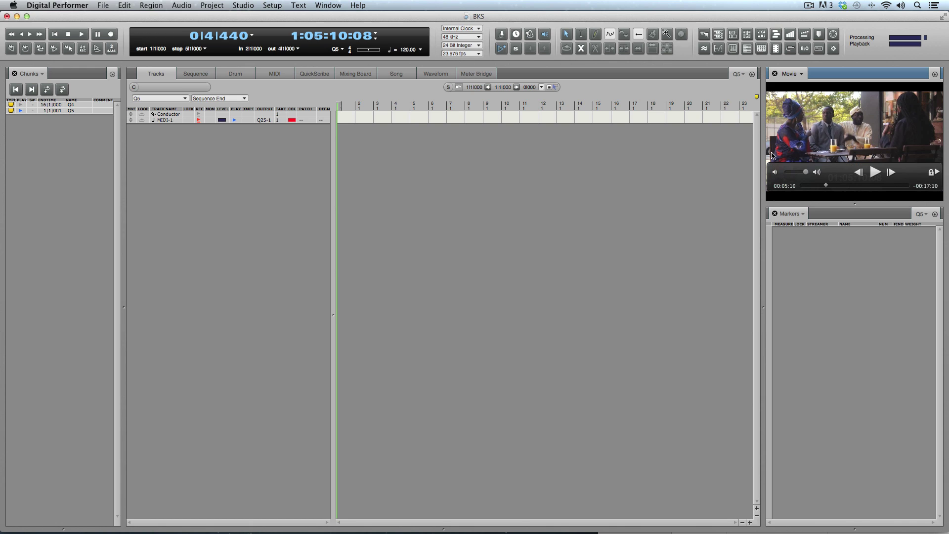
key("Right")
- Add a locked marker at the start of Q5 and name it "music in"
key("ctrl+m")
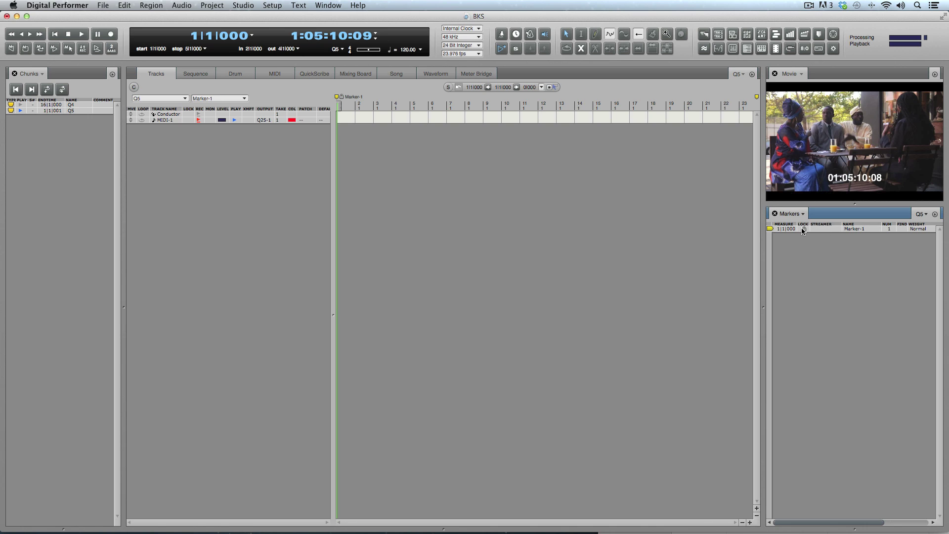
left_click(855, 230)
type("music in")
key("Return")
- Move the playback position to 1:05:41:19 and add a marker there
left_click(339, 39)
type("41:19")
key("Return")
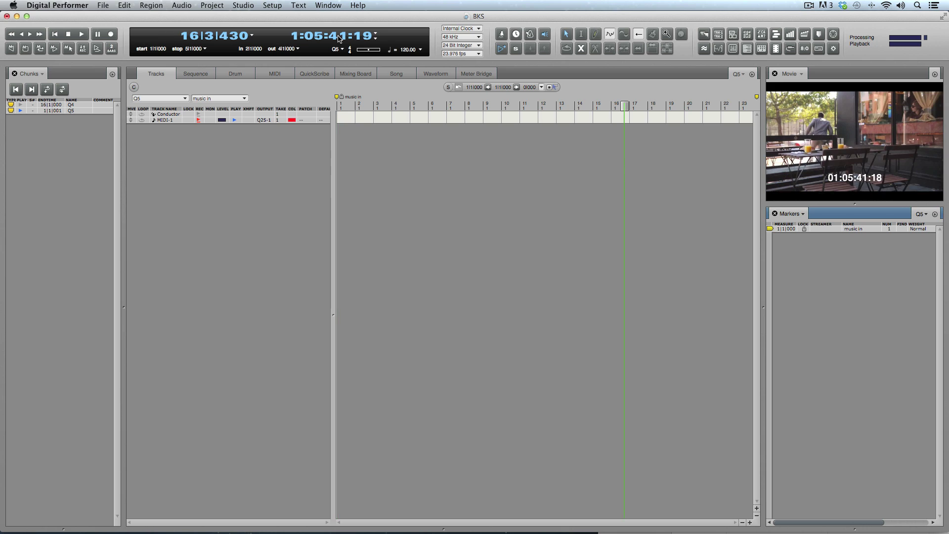
key("ctrl+m")
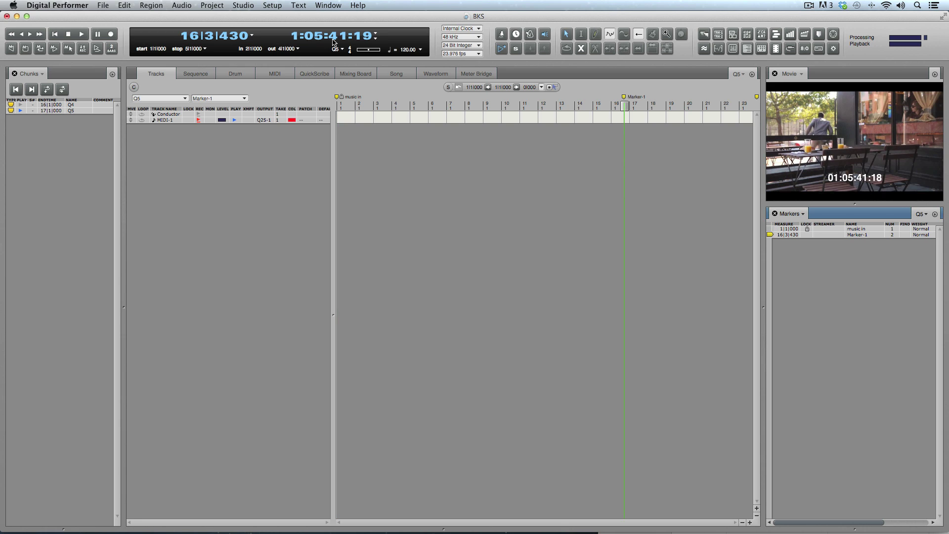
- Move the playback position to 1:05:44:07 and add a marker there
left_click(335, 39)
type("44")
key("Tab")
type("07")
key("Return")
key("ctrl+m")
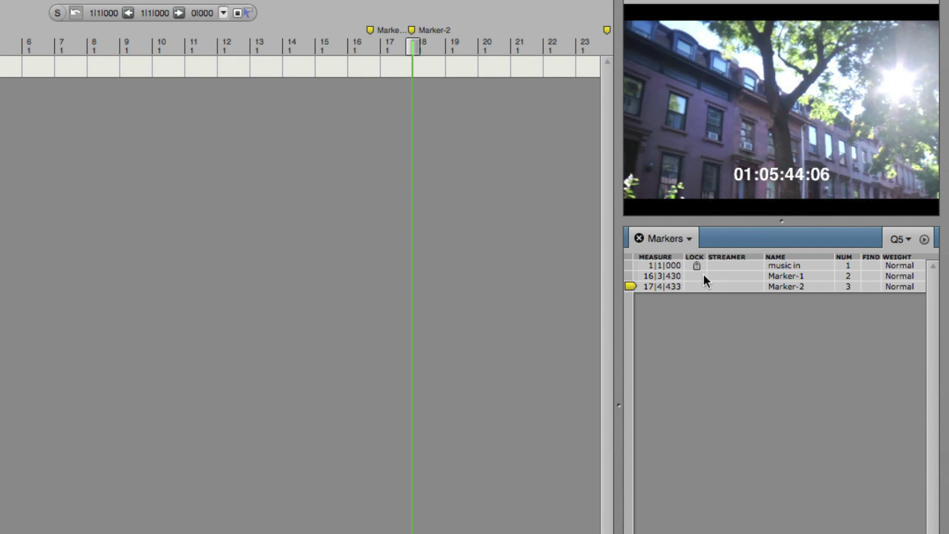
- Lock the markers at 16|3|430 and 17|4|433 and name them "Start of dissolve" and "music out"
left_click(807, 235)
left_click(697, 289)
double_click(776, 275)
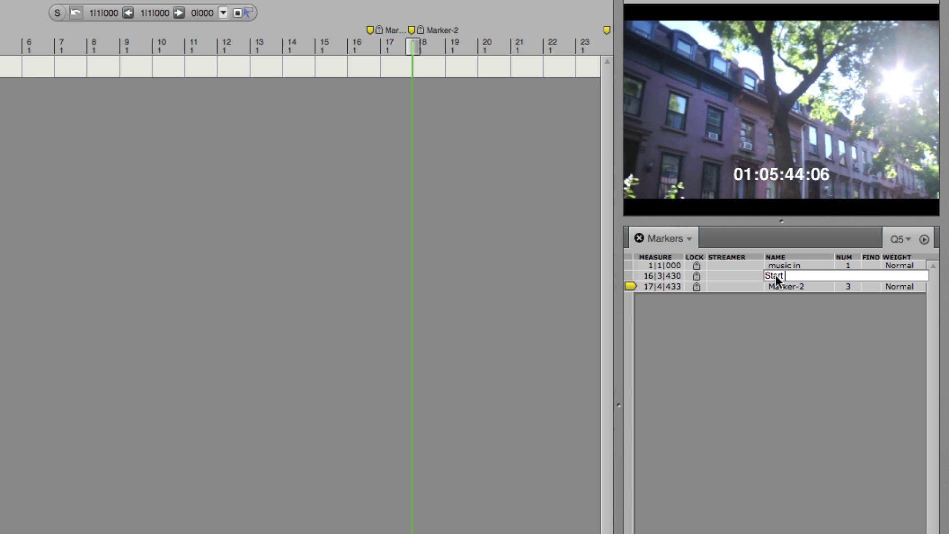
type("Start of dissolve")
key("Return")
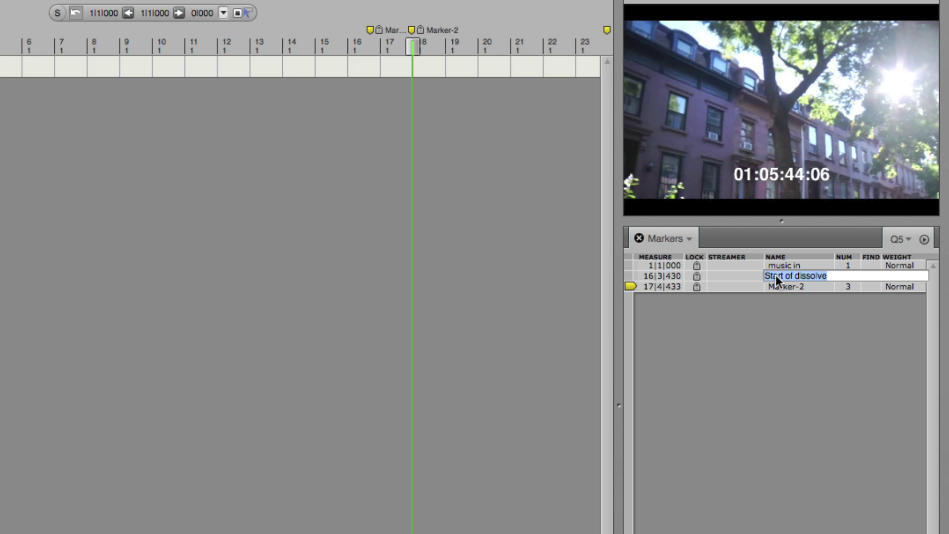
left_click(785, 287)
left_click(785, 285)
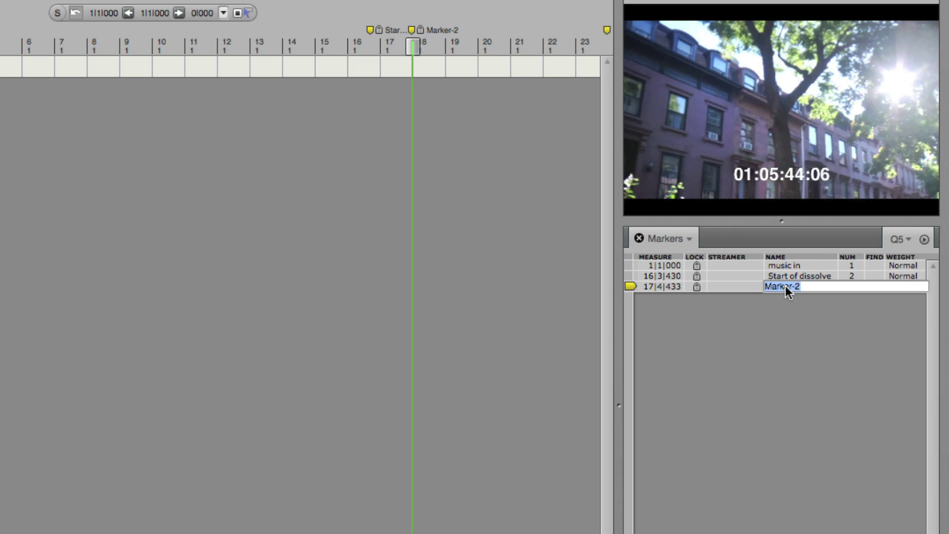
type("music out")
key("Return")
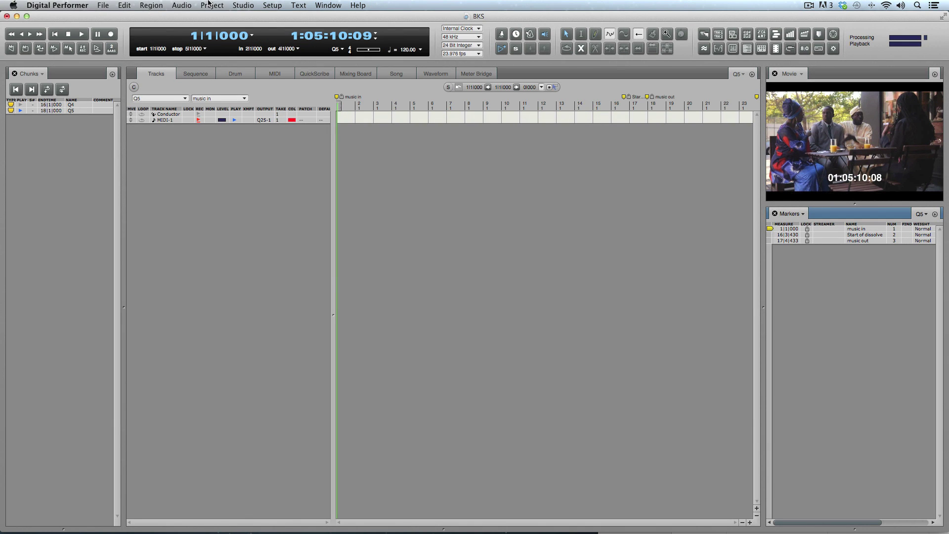
- Begin a tempo change for Q5 with a constant curve spanning 1|1|000 to 17|1|000
left_click(209, 4)
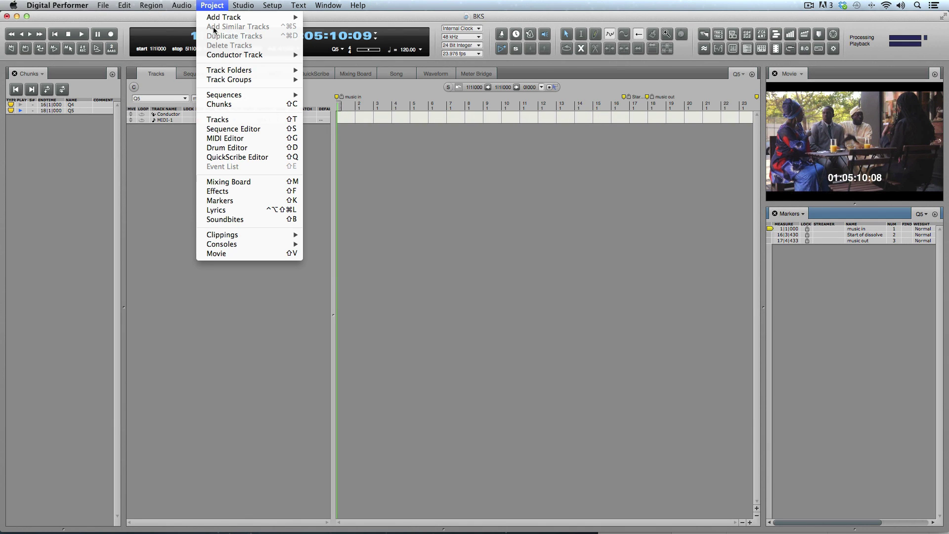
mouse_move(221, 57)
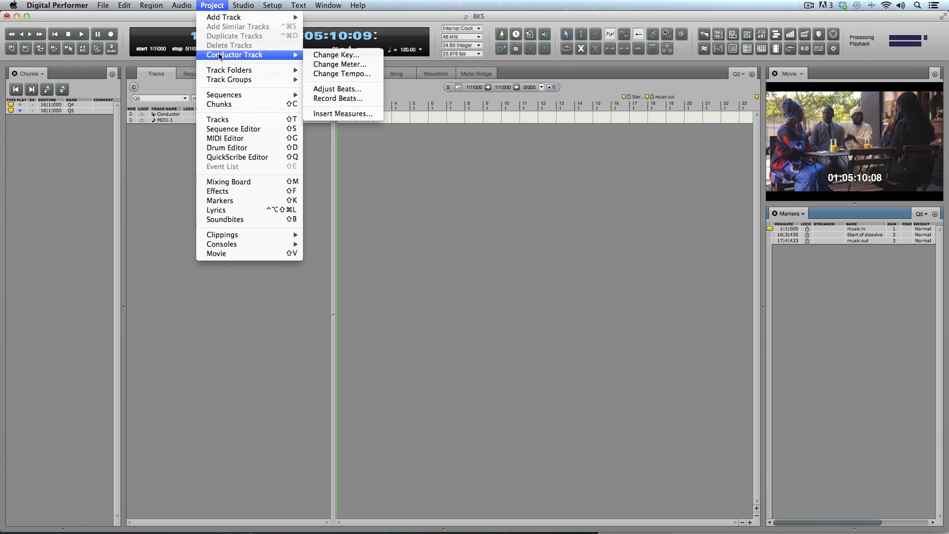
left_click(337, 73)
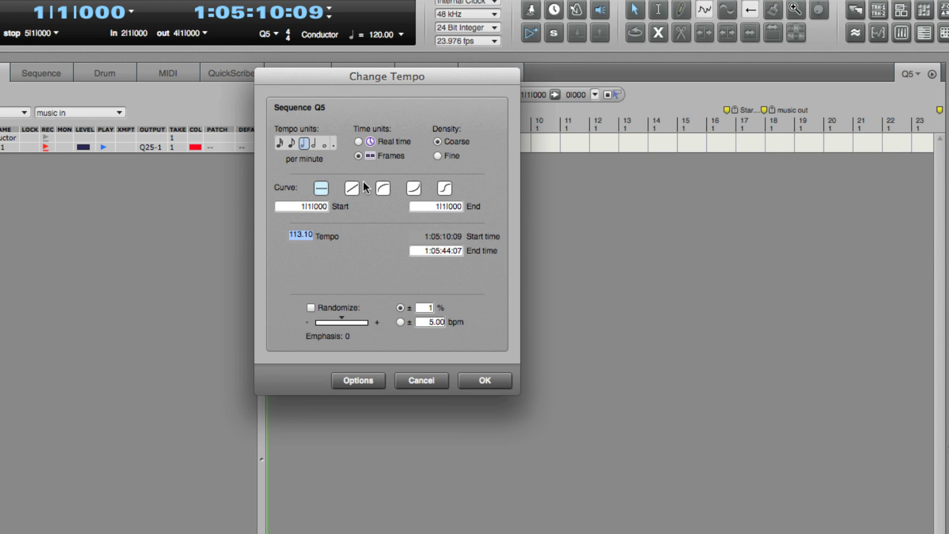
left_click(325, 190)
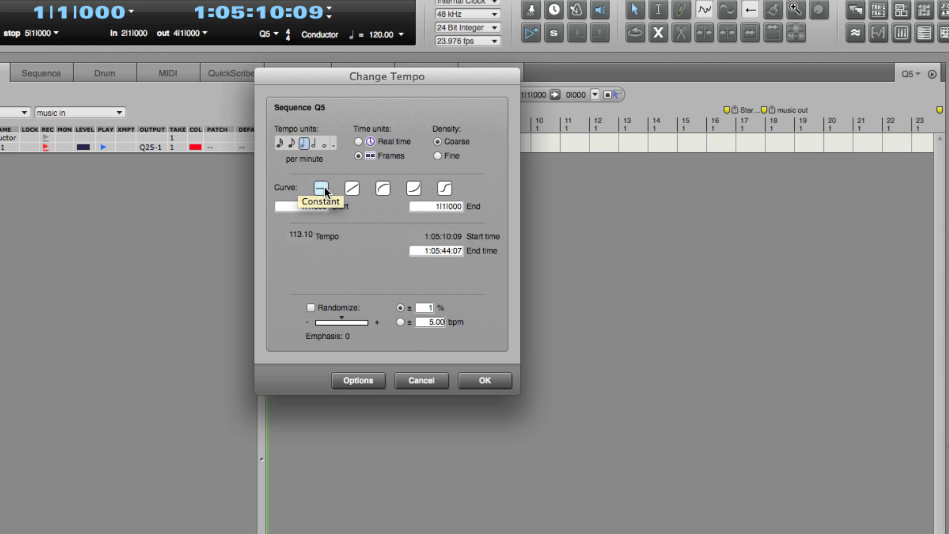
double_click(431, 206)
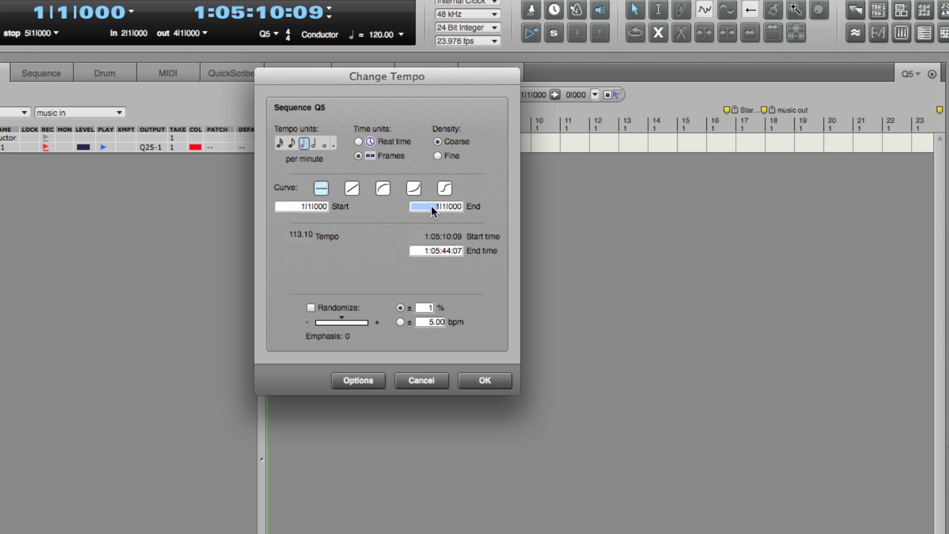
type("17")
key("Tab")
key("Tab")
key("Tab")
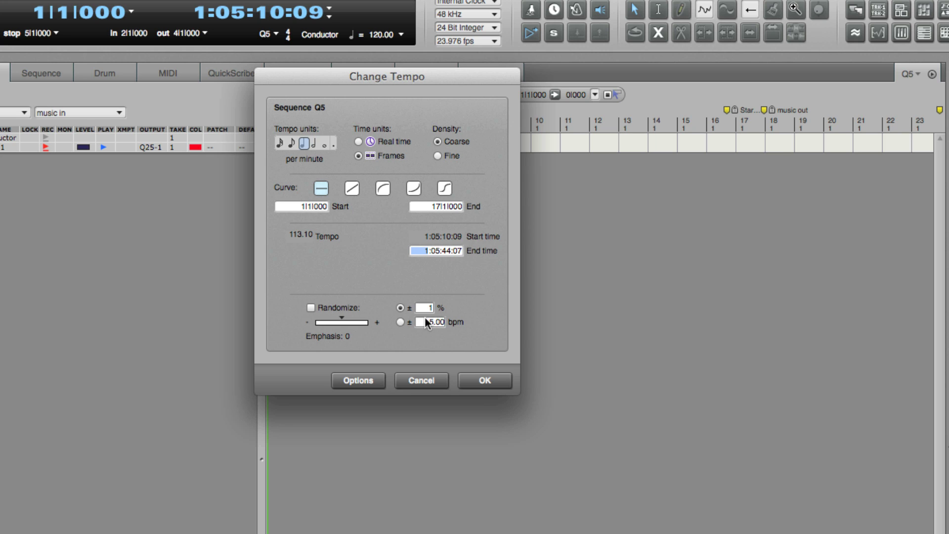
- Have the constant tempo calculated from an end time of 1:05:41:19 and apply the tempo change
key("Tab")
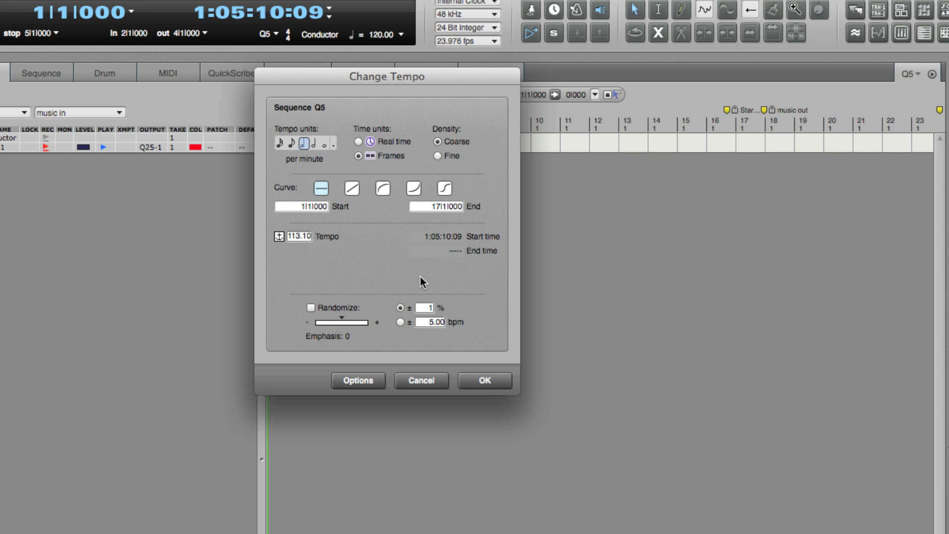
key("Tab")
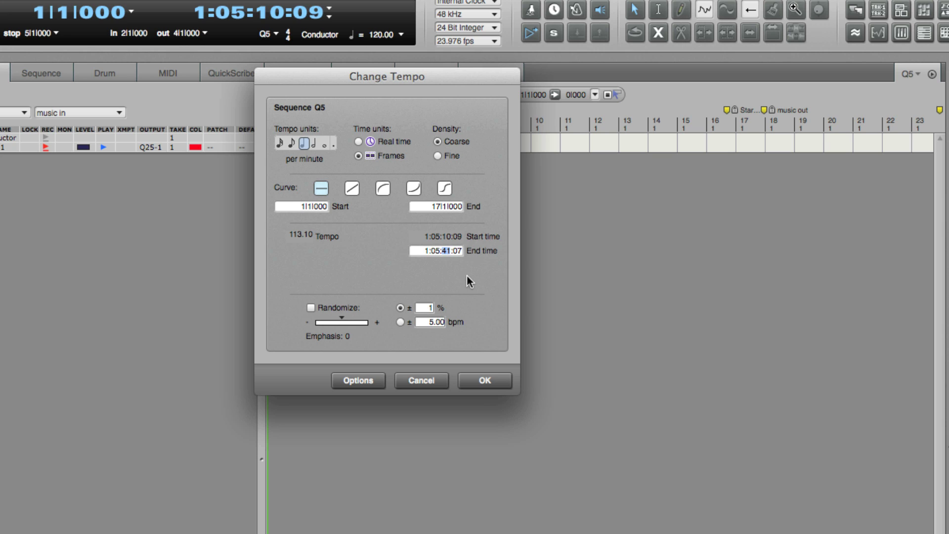
key("Tab")
key("Tab")
key("Tab")
key("Tab")
left_click(485, 374)
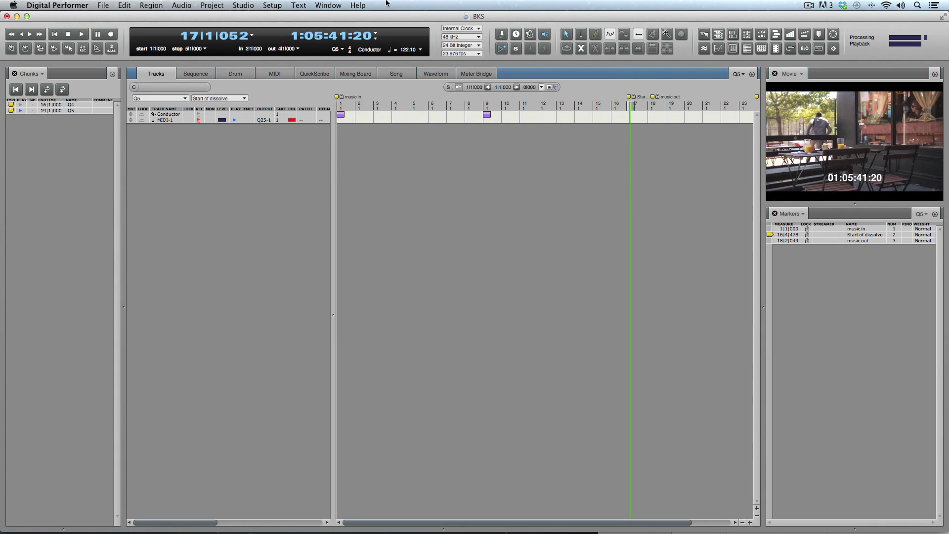
- Begin a second tempo change for Q5 with a linear curve from 17|1|000 to 18|1|000
left_click(213, 5)
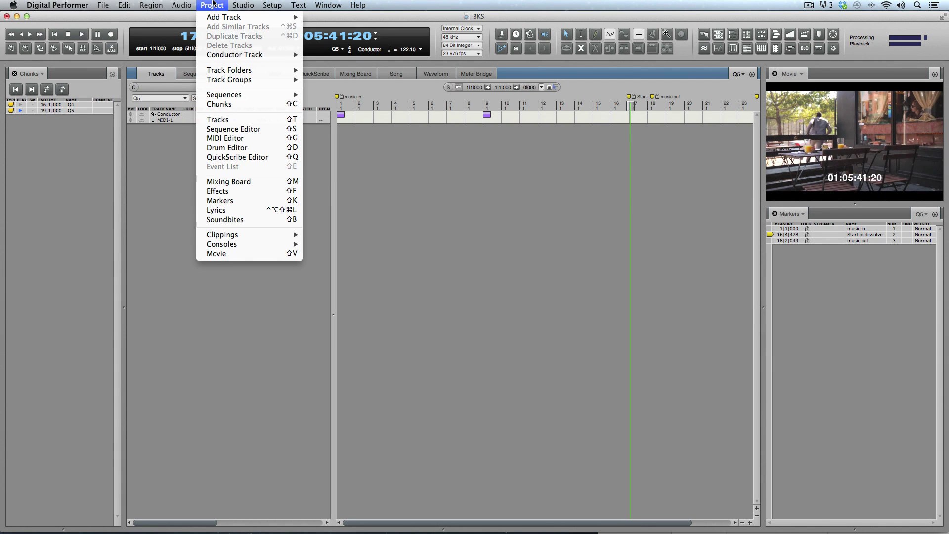
mouse_move(225, 56)
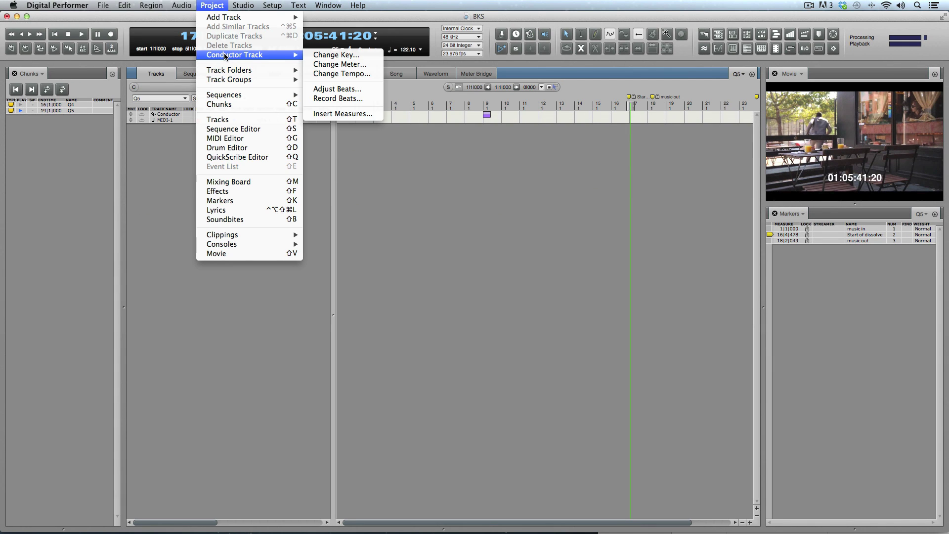
left_click(331, 75)
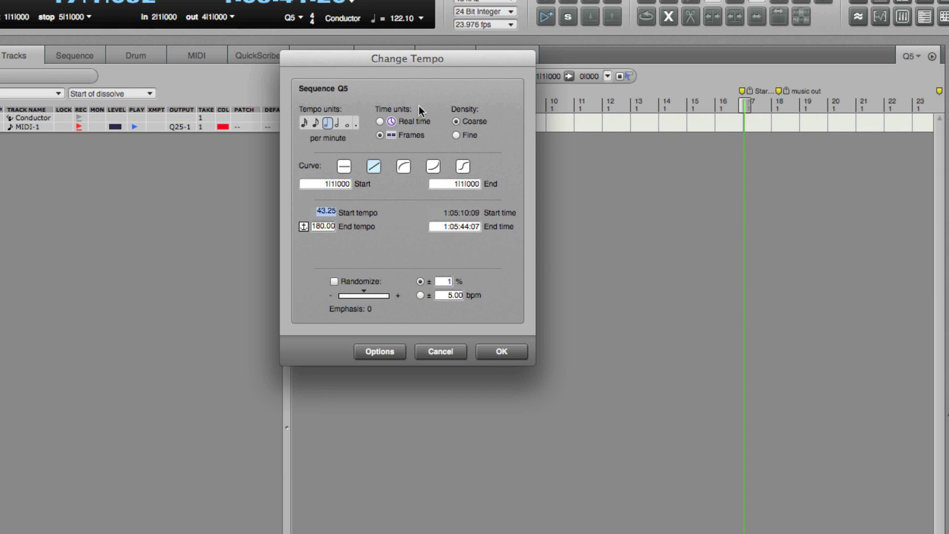
left_click(374, 166)
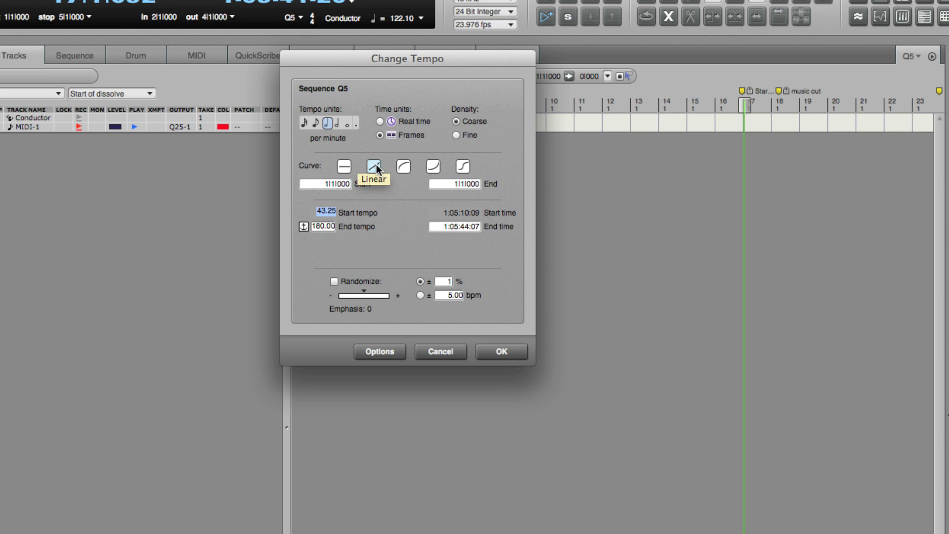
left_click(324, 184)
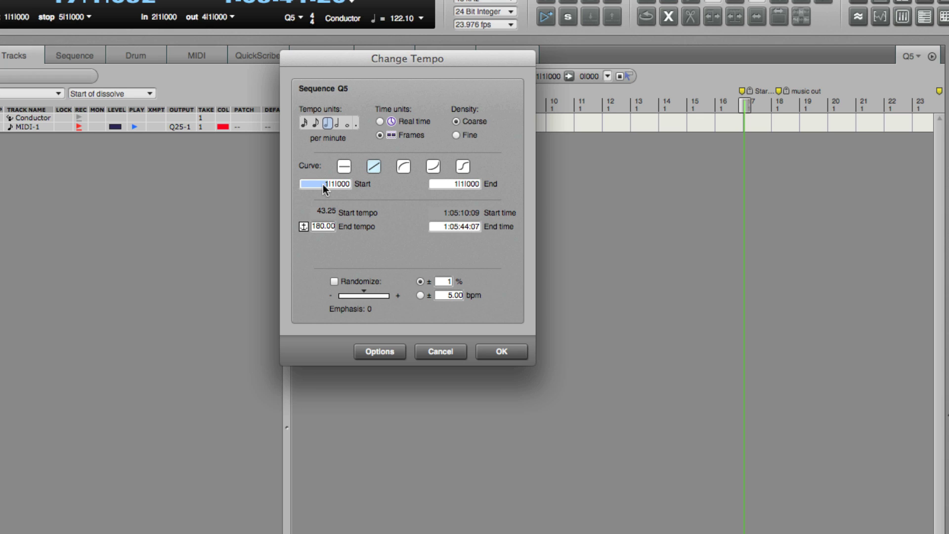
type("17")
key("Tab")
type("18")
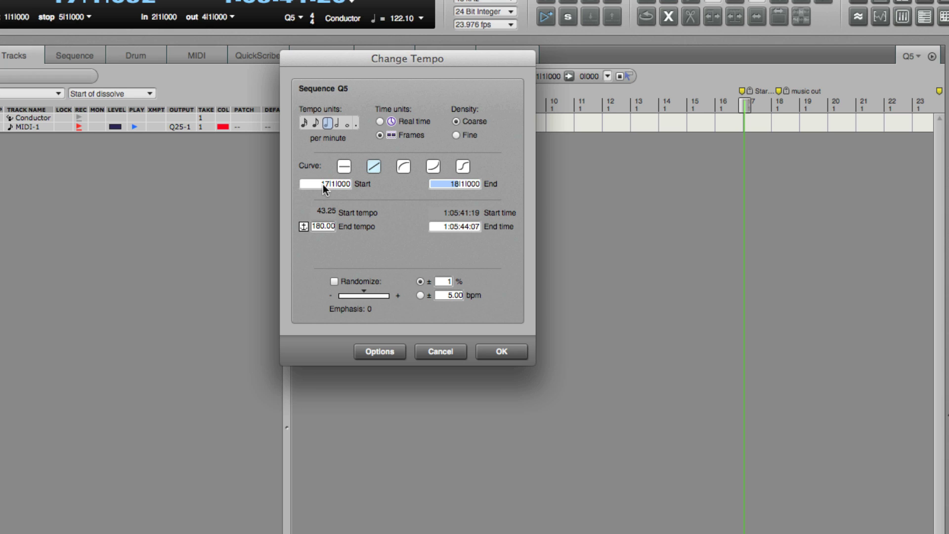
key("Tab")
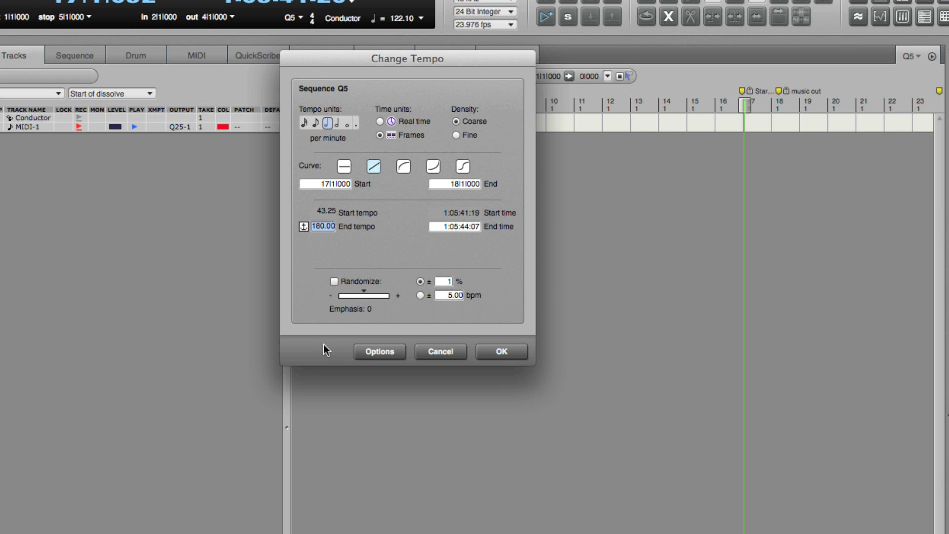
- Base the linear tempo change on a start tempo of 122.10 and end time 1:05:44:07, leaving the end tempo calculated, and apply it
left_click(373, 351)
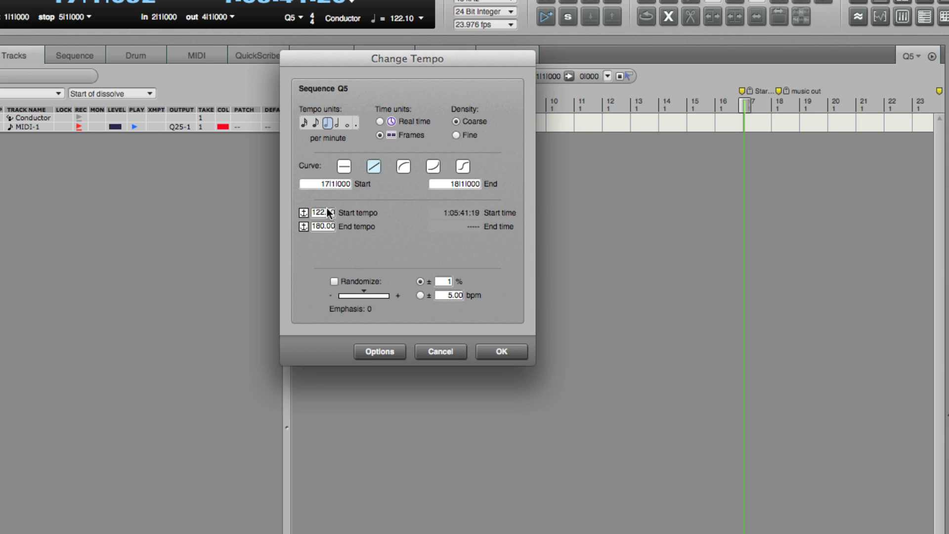
key("Tab")
key("Tab")
left_click(379, 353)
left_click(390, 346)
left_click(390, 346)
left_click(391, 346)
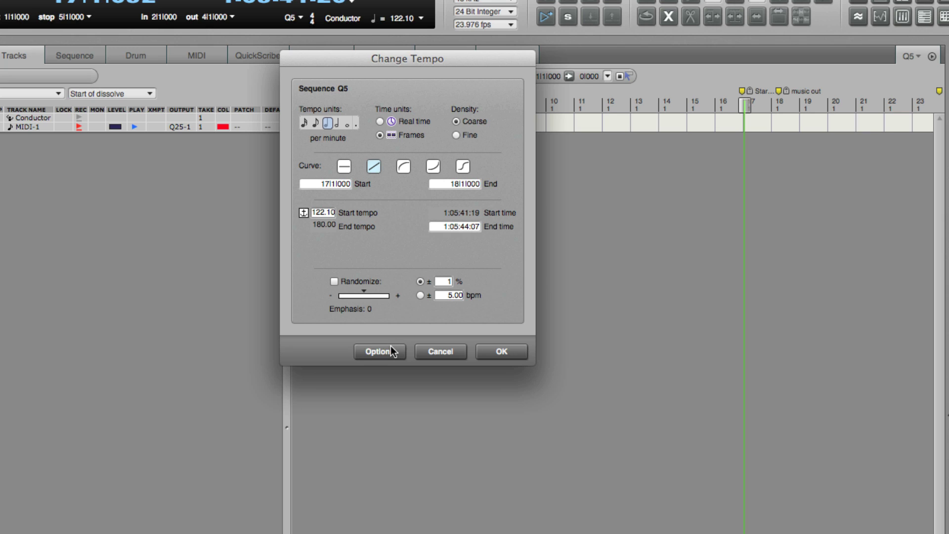
left_click(391, 348)
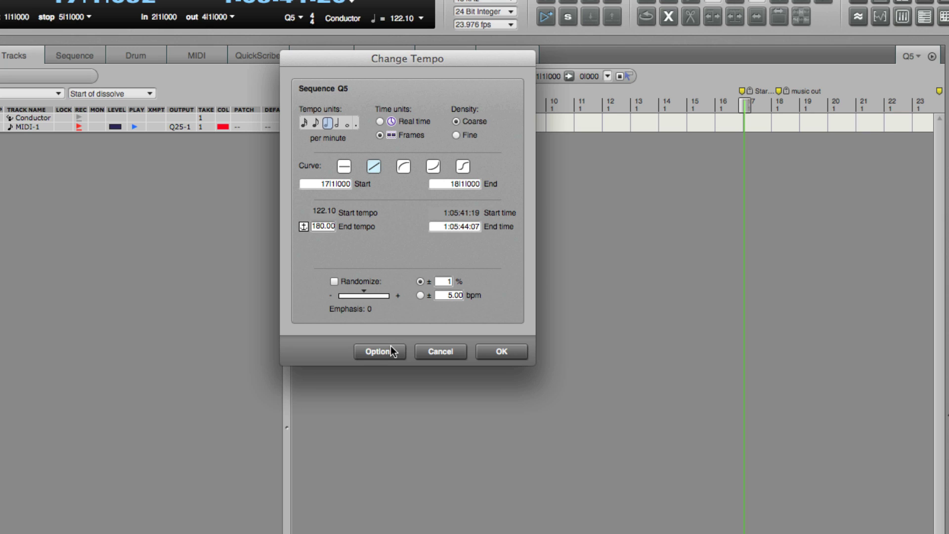
left_click(394, 352)
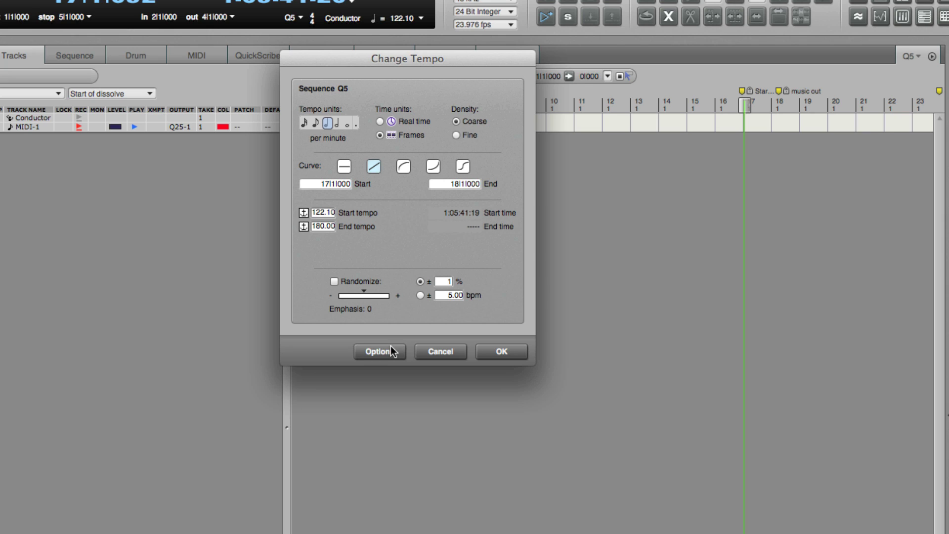
left_click(392, 351)
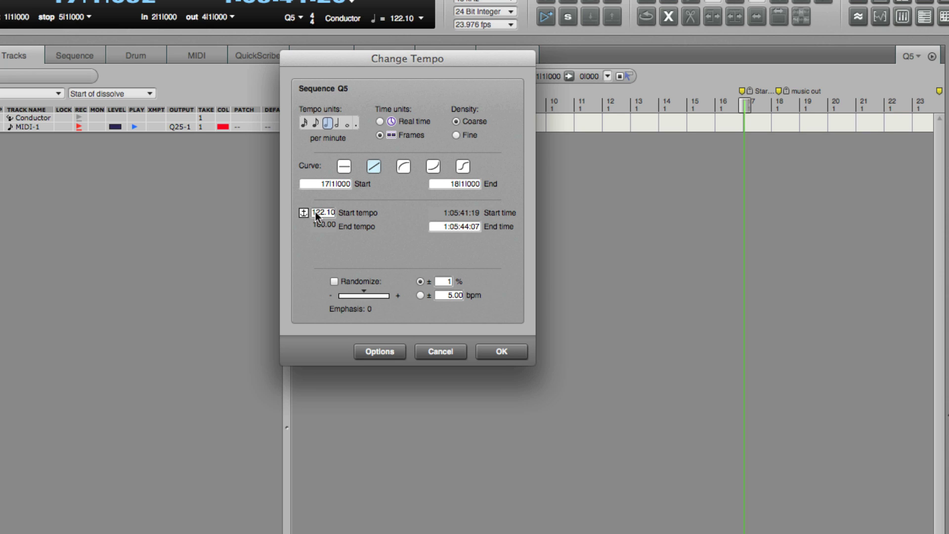
left_click(497, 353)
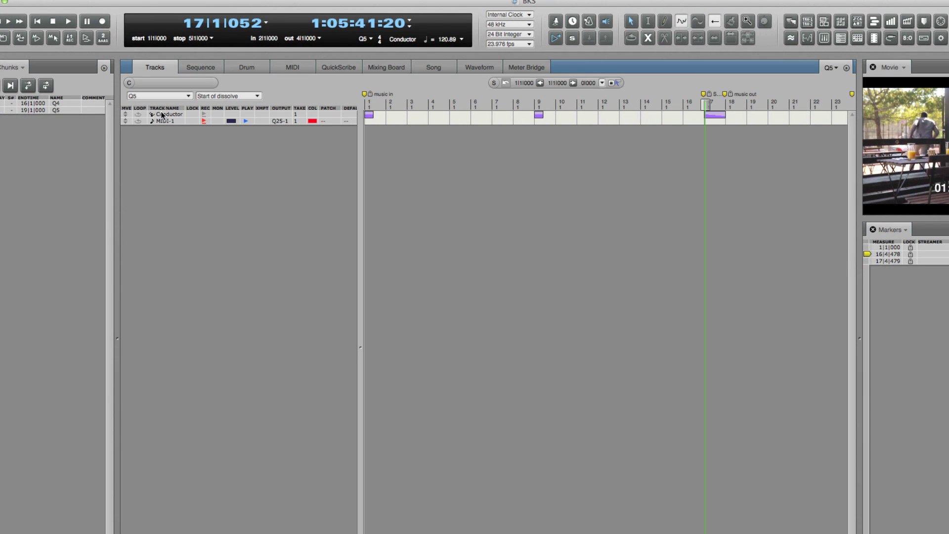
- Open the Conductor track in the MIDI editor and check the tempo at points along the ramp between "Start of dissolve" and "music out"
double_click(163, 115)
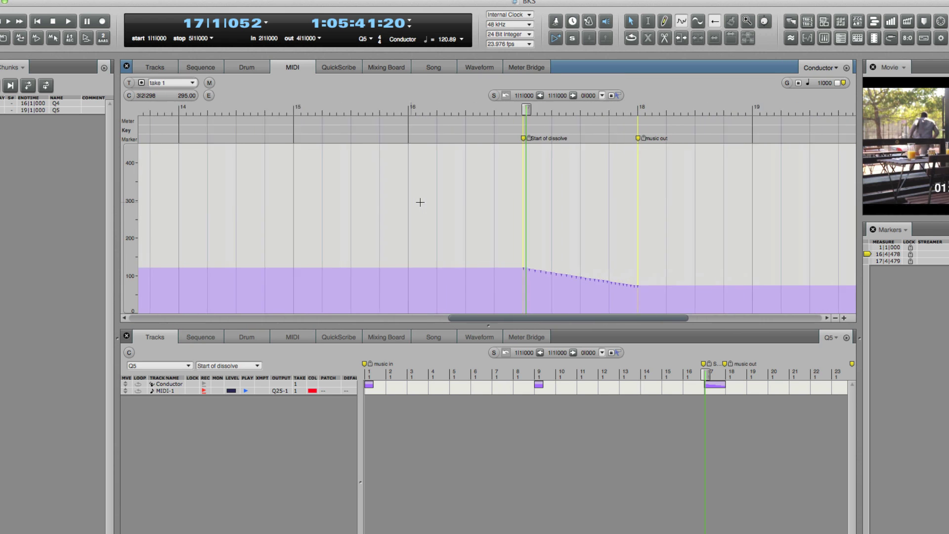
left_click_drag(471, 110, 491, 110)
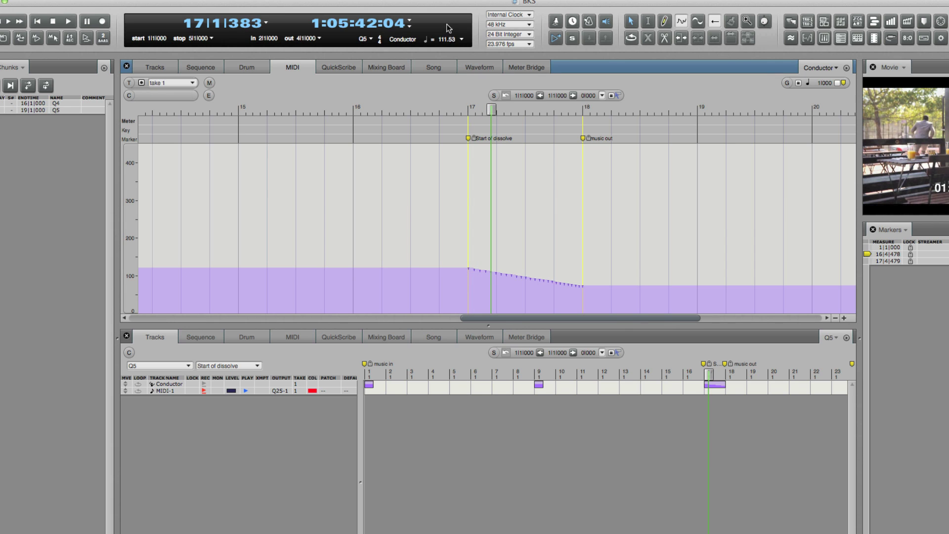
left_click_drag(492, 111, 583, 117)
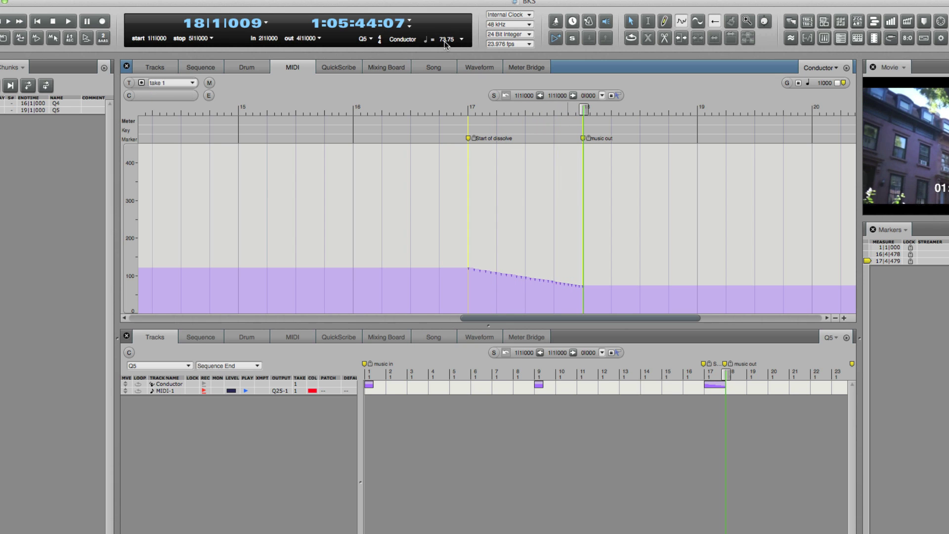
left_click_drag(584, 109, 464, 115)
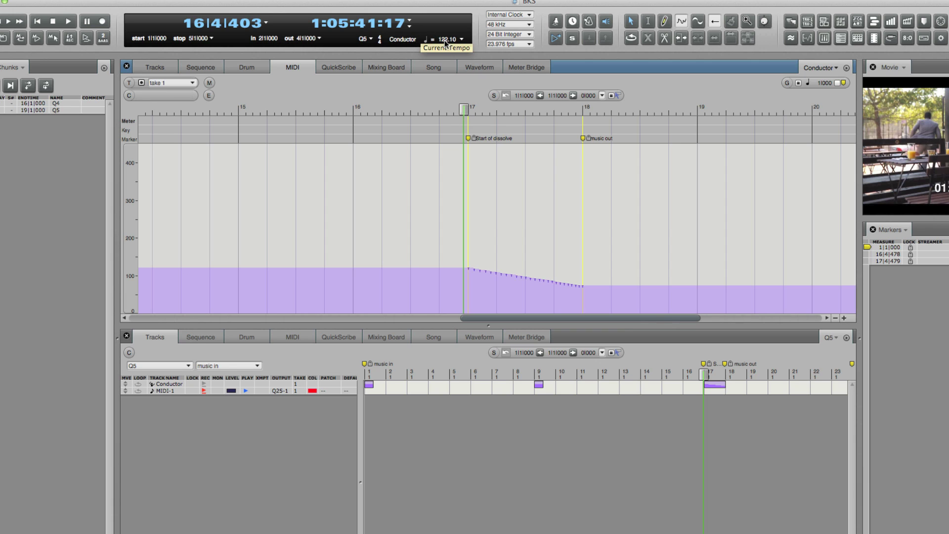
mouse_move(463, 109)
left_mouse_down()
mouse_move(407, 106)
mouse_move(450, 104)
left_mouse_up()
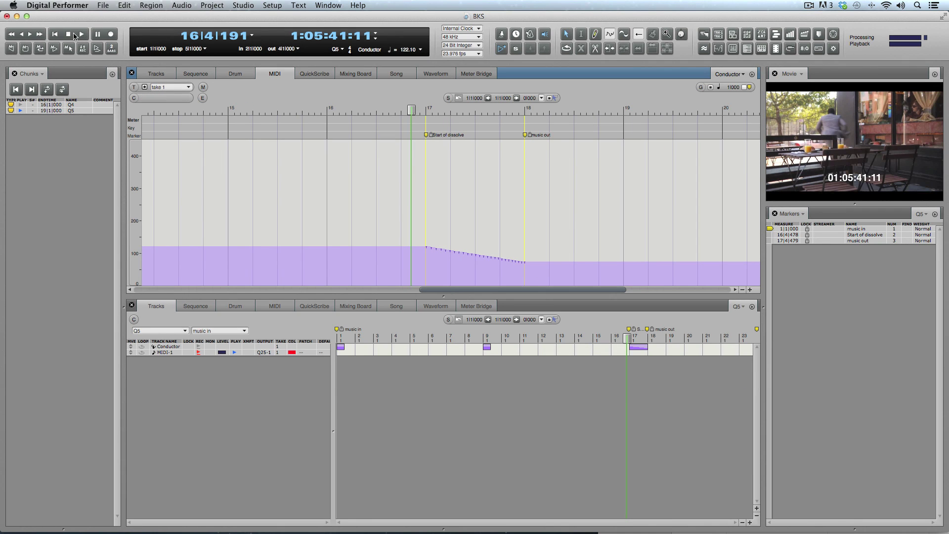
- Return playback to the start of Q5 and close the MIDI editor, keeping only the track overview
left_click(55, 34)
left_click(155, 74)
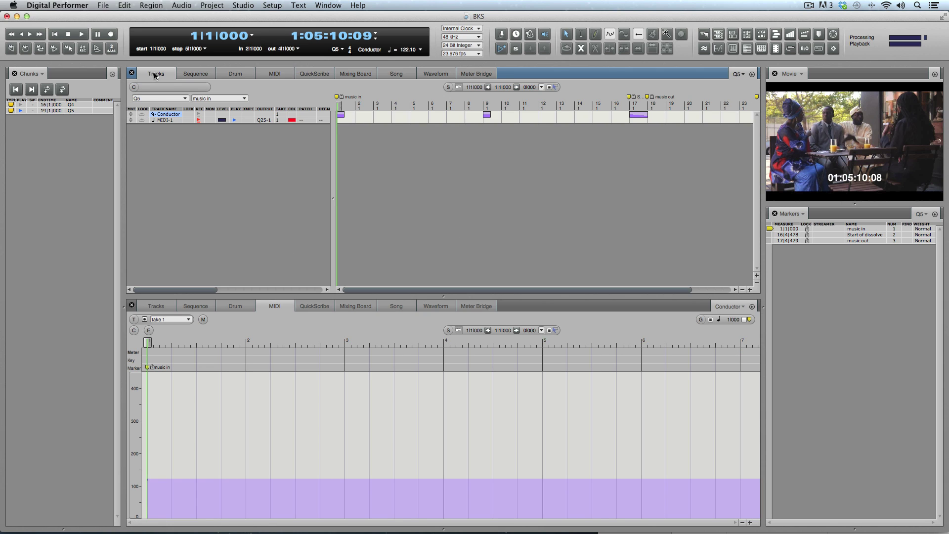
left_click(132, 305)
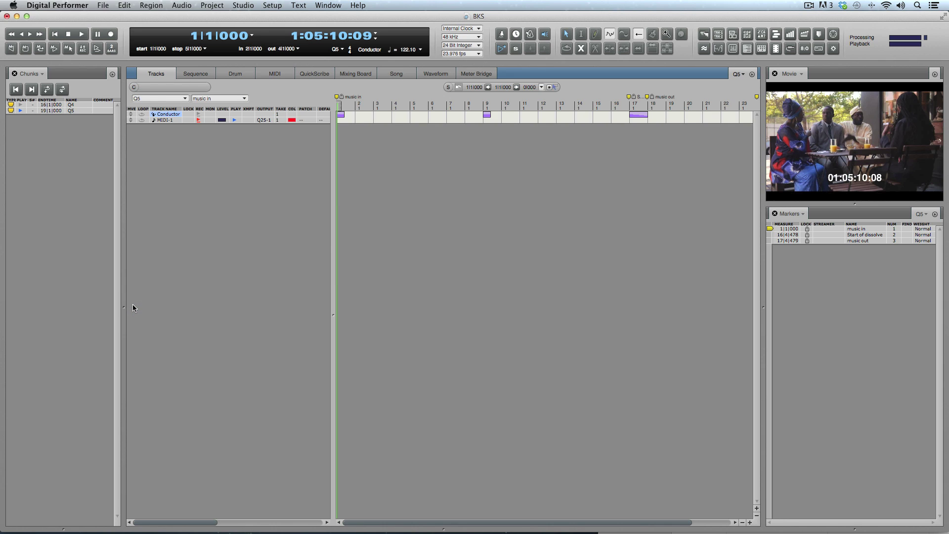
- Switch to Finder, import all WAV files from Logic's Q5 Stems folder into Q5 as audio tracks, and play the cue against picture
key("super+Tab")
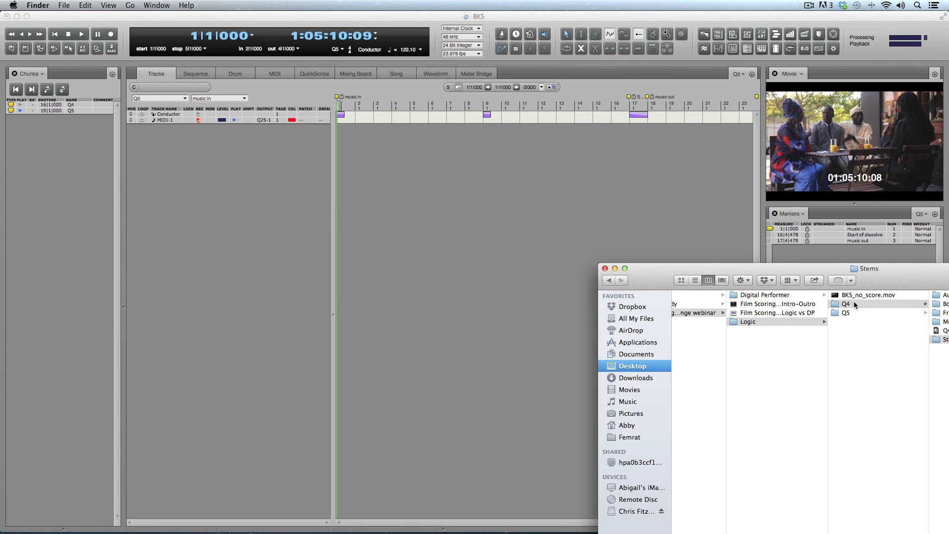
left_click(846, 313)
left_click_drag(900, 268, 725, 268)
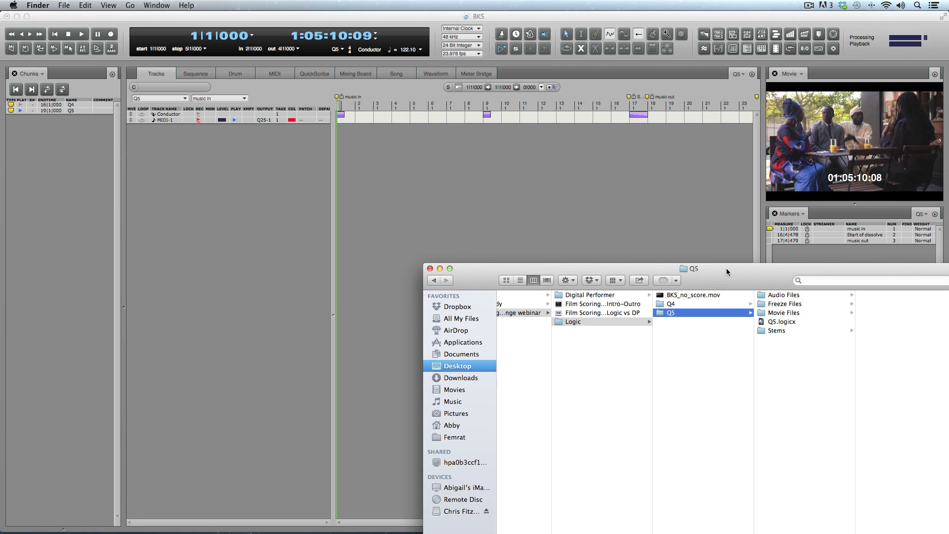
left_click(785, 331)
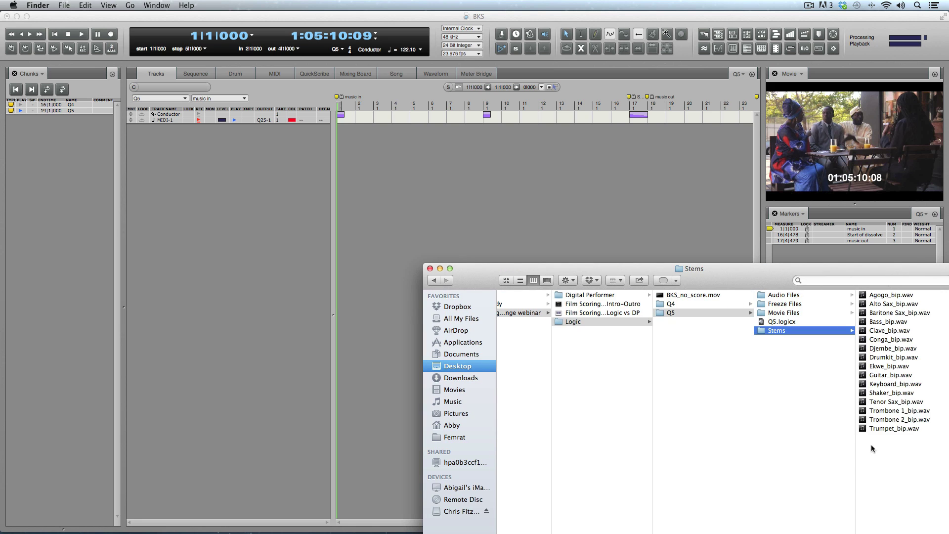
left_click_drag(903, 485, 284, 193)
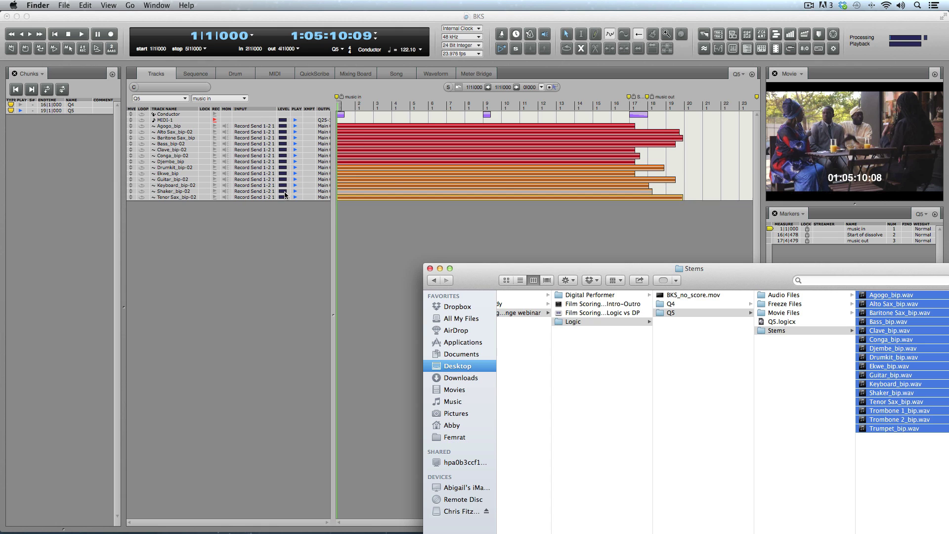
left_click(430, 269)
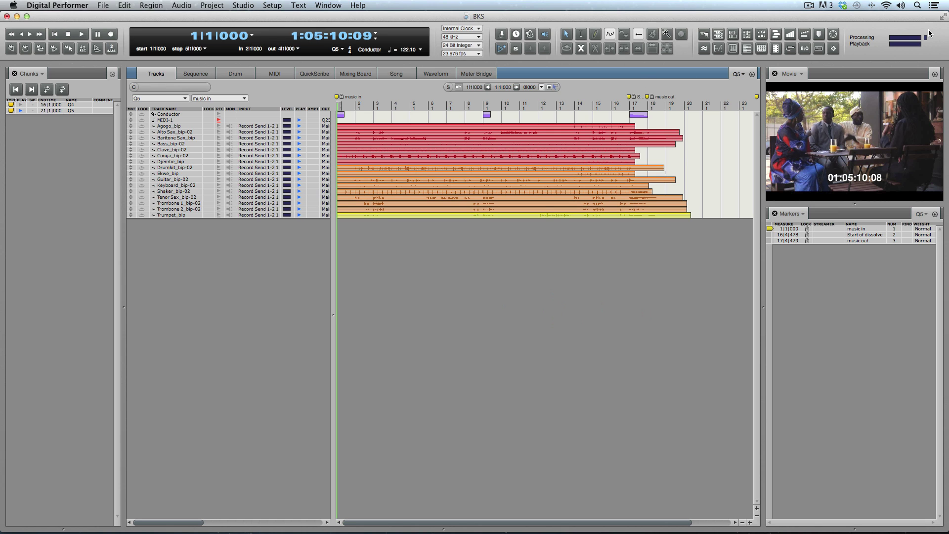
key("space")
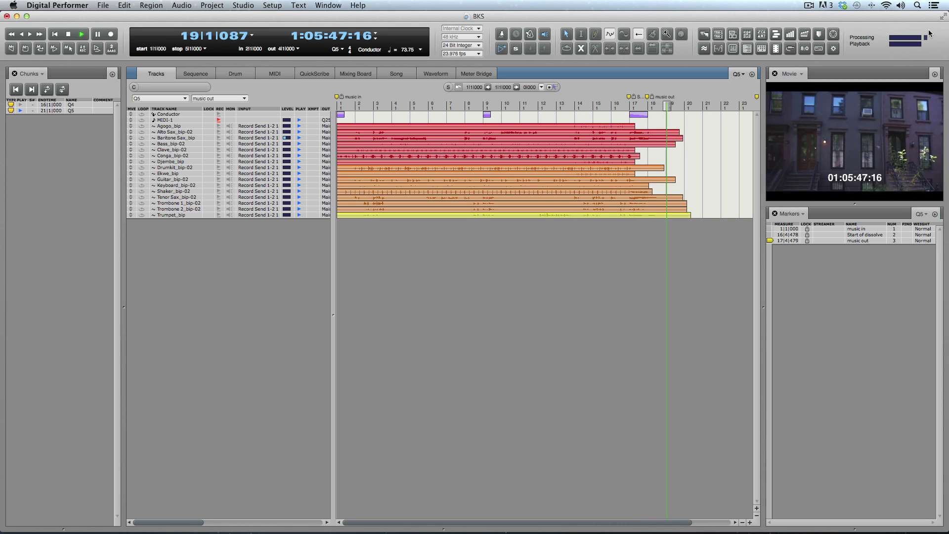
- Return playback to the start of Q5 and add a stereo Kontakt 5 instrument track
key("space")
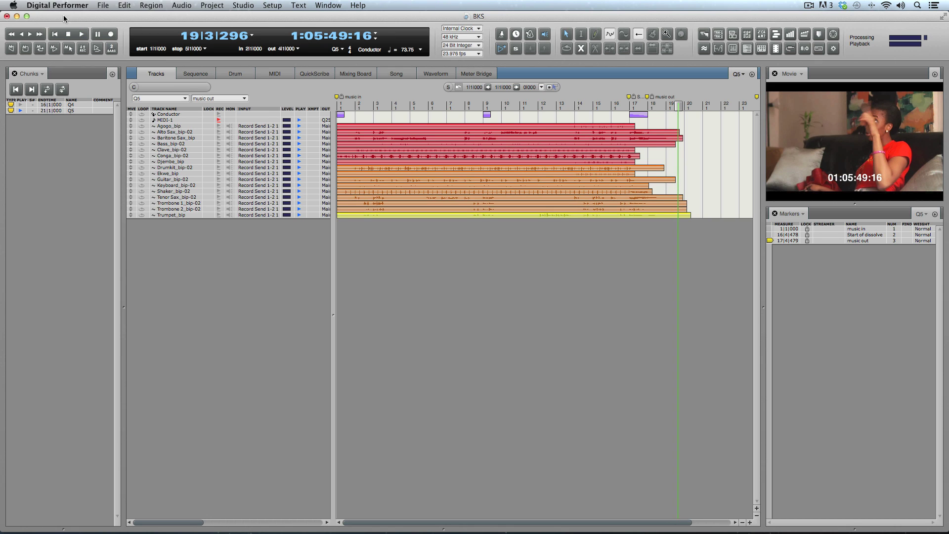
left_click(54, 34)
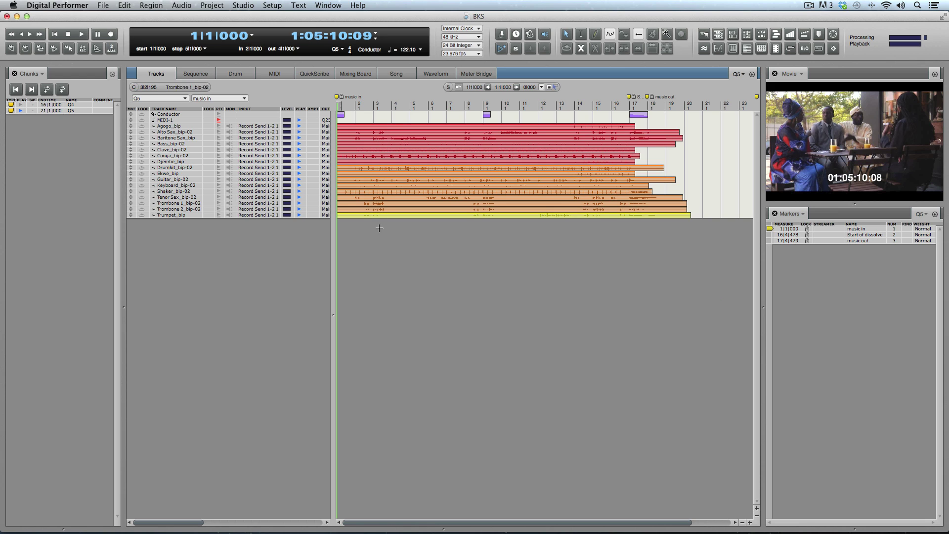
left_click(218, 5)
mouse_move(220, 21)
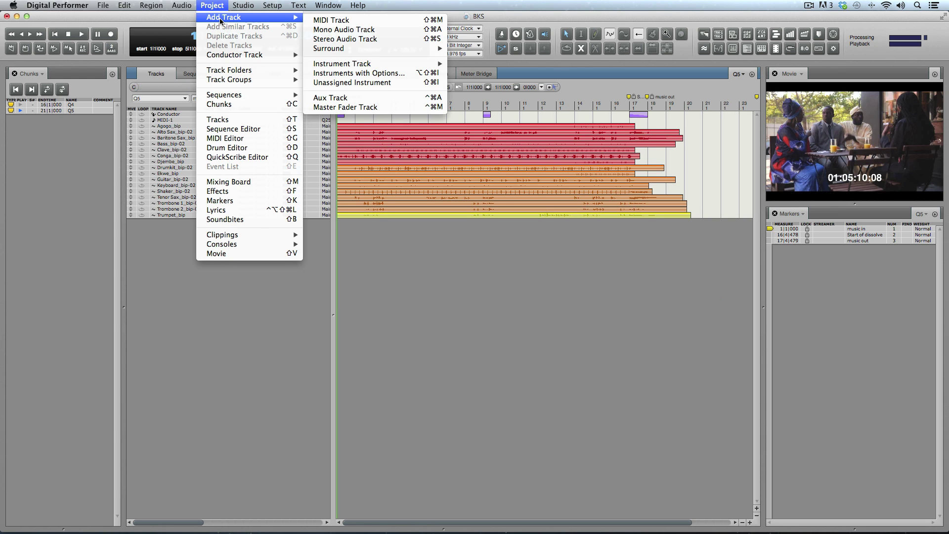
mouse_move(345, 68)
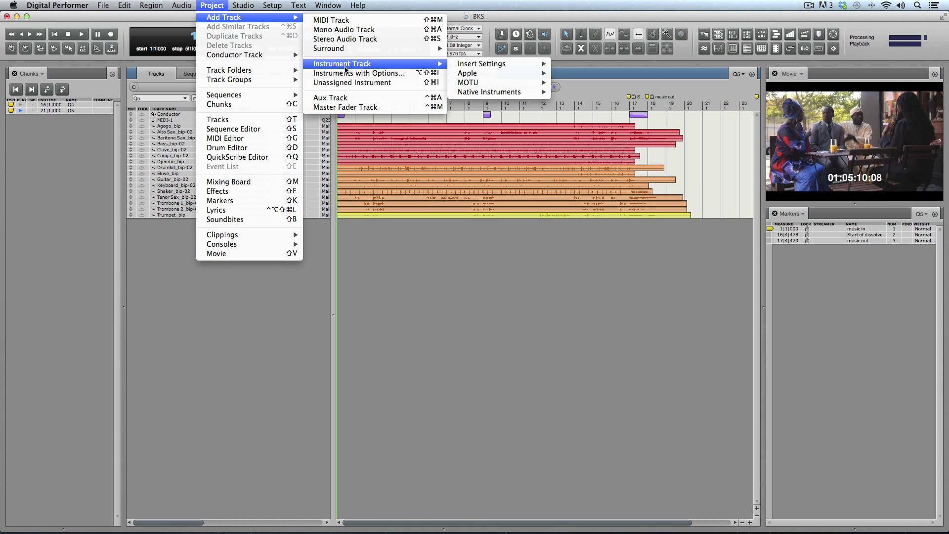
mouse_move(487, 93)
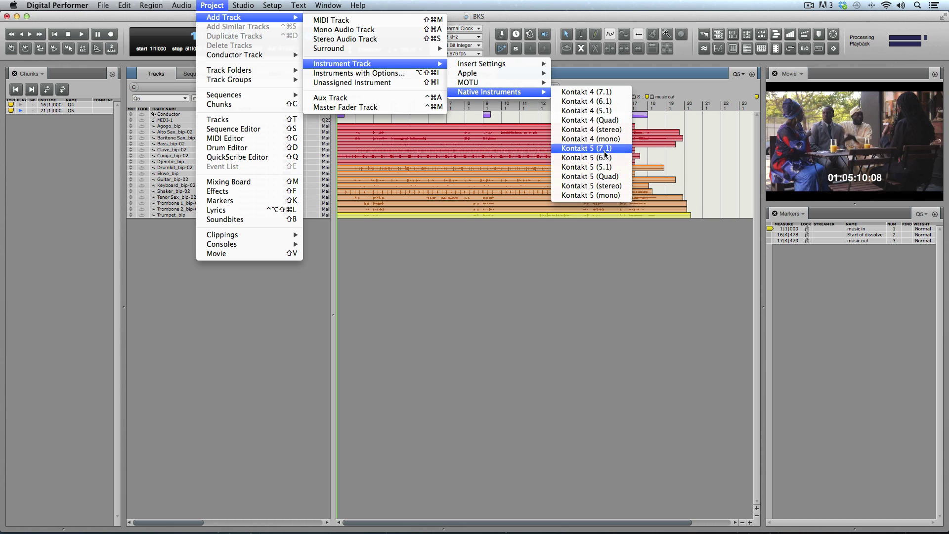
left_click(601, 186)
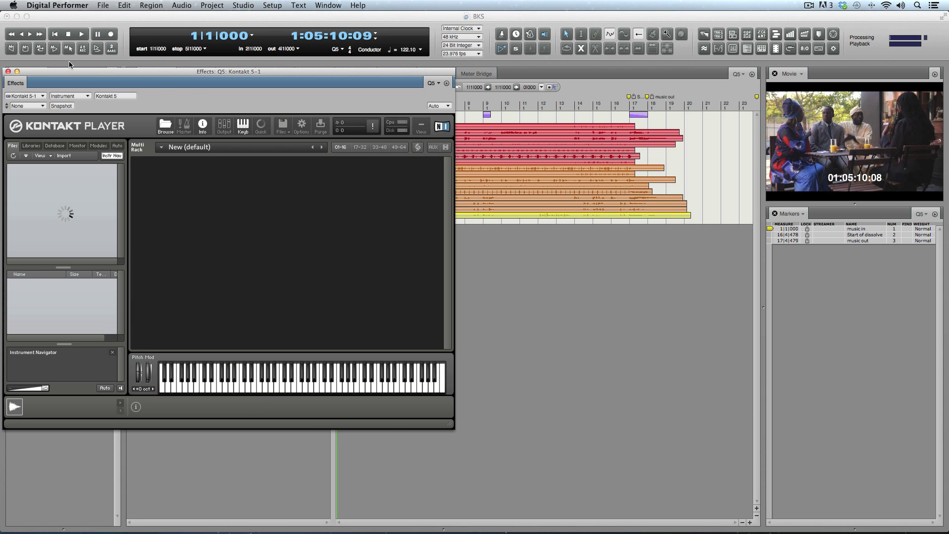
left_click_drag(85, 80, 532, 144)
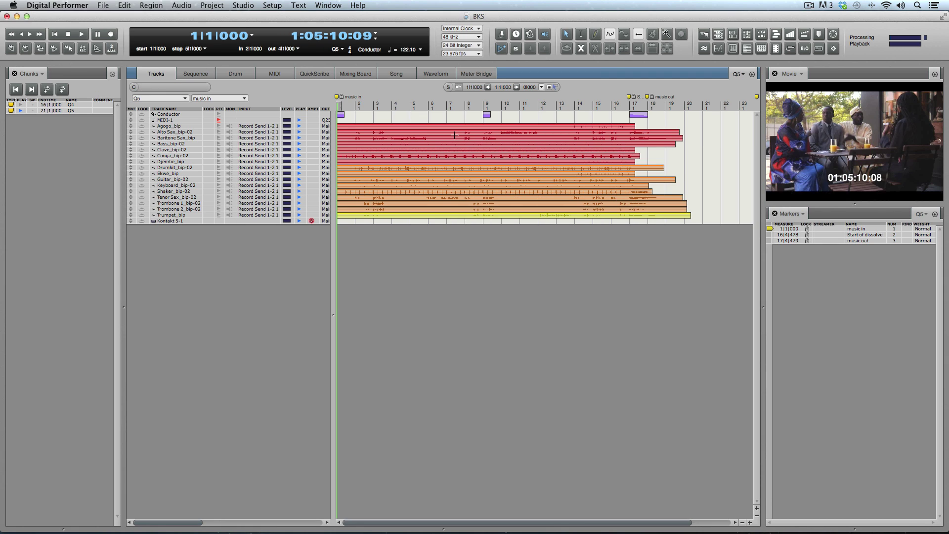
left_click(454, 135)
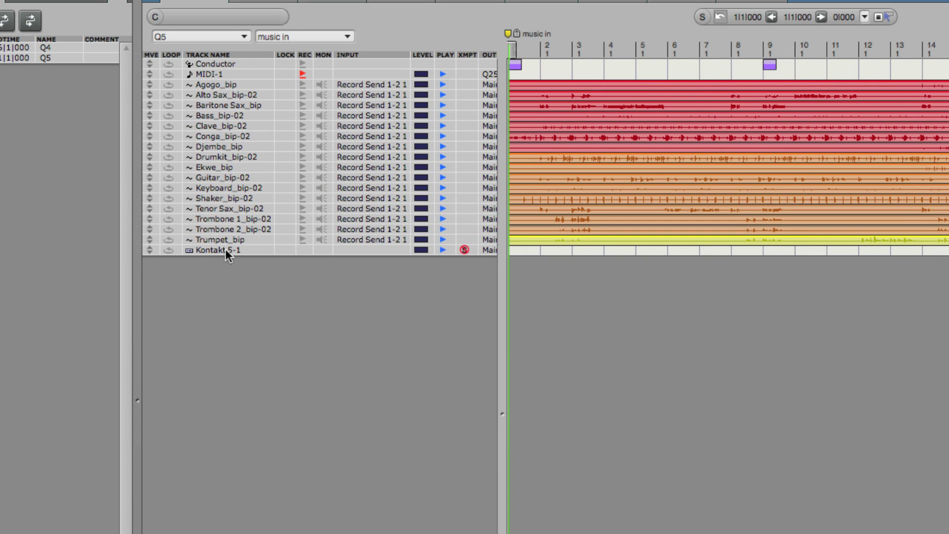
- Move the Kontakt instrument track out of Q5 into a V-Rack
right_click(225, 250)
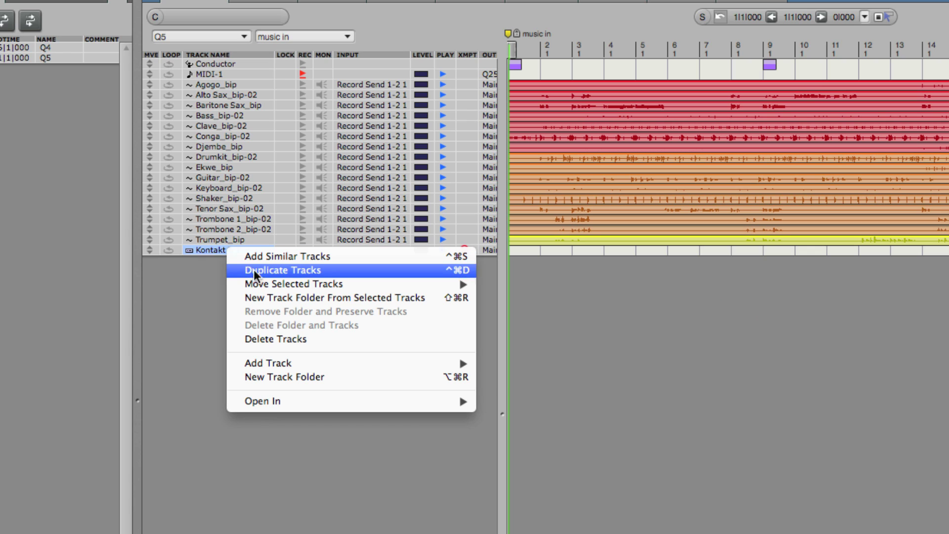
mouse_move(260, 289)
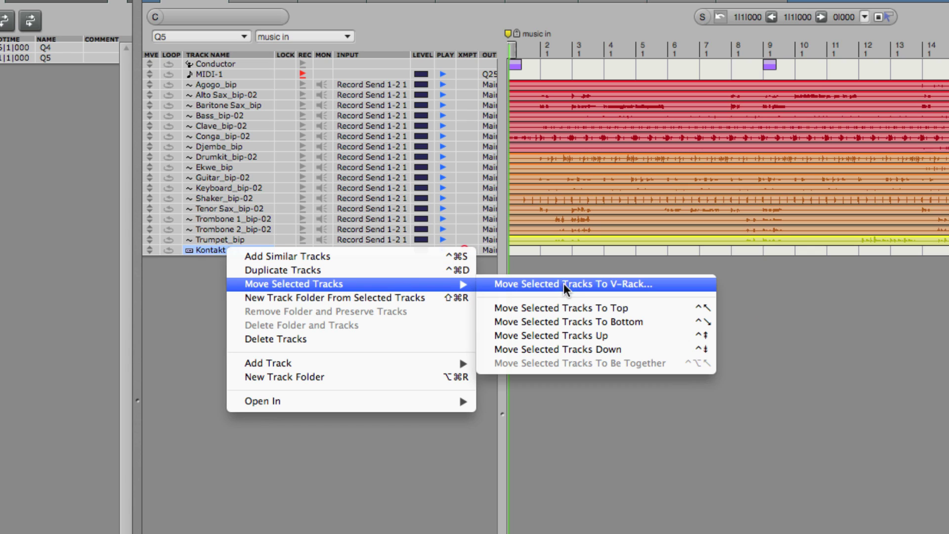
left_click(583, 284)
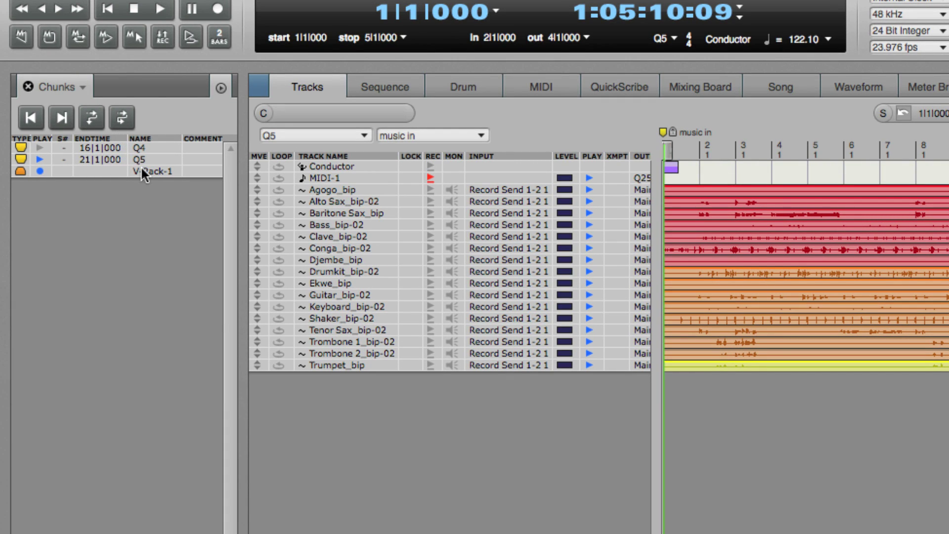
- Open the V-Rack in the Mixing Board and examine the Kontakt channel strip from its insert down to its output
double_click(153, 171)
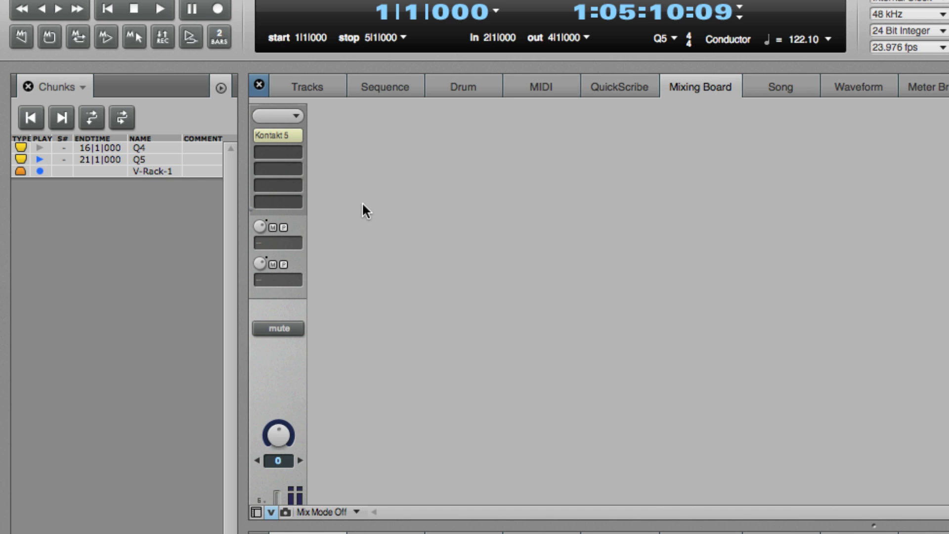
scroll(134, 227, "down", 5)
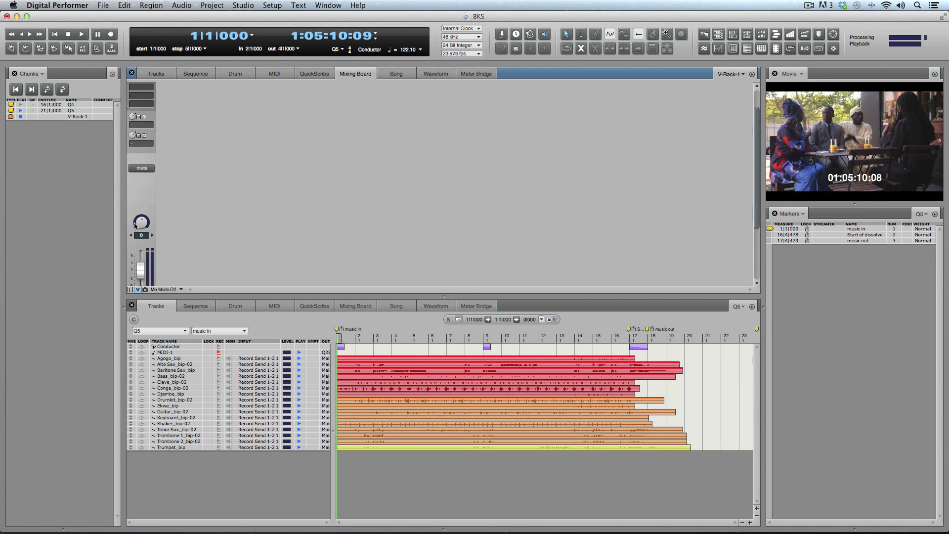
scroll(135, 226, "down", 1)
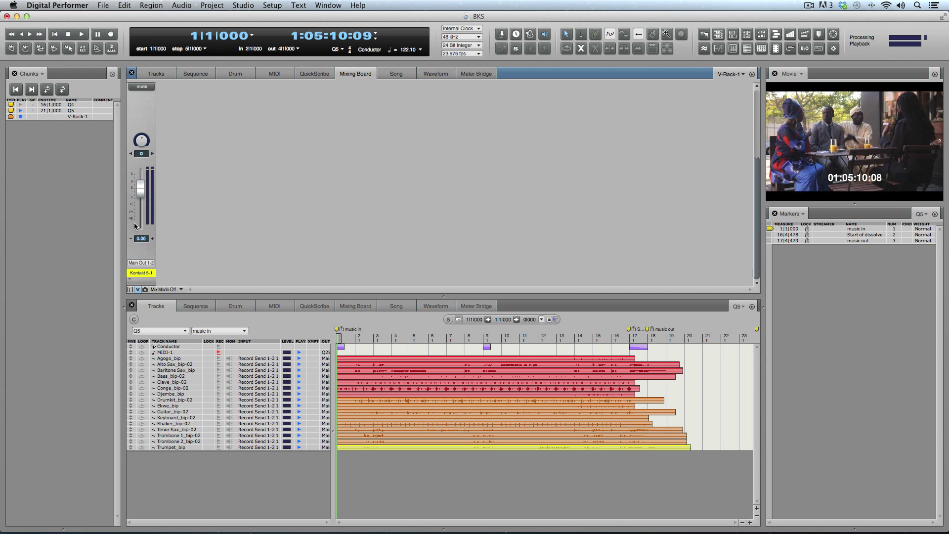
scroll(135, 225, "up", 8)
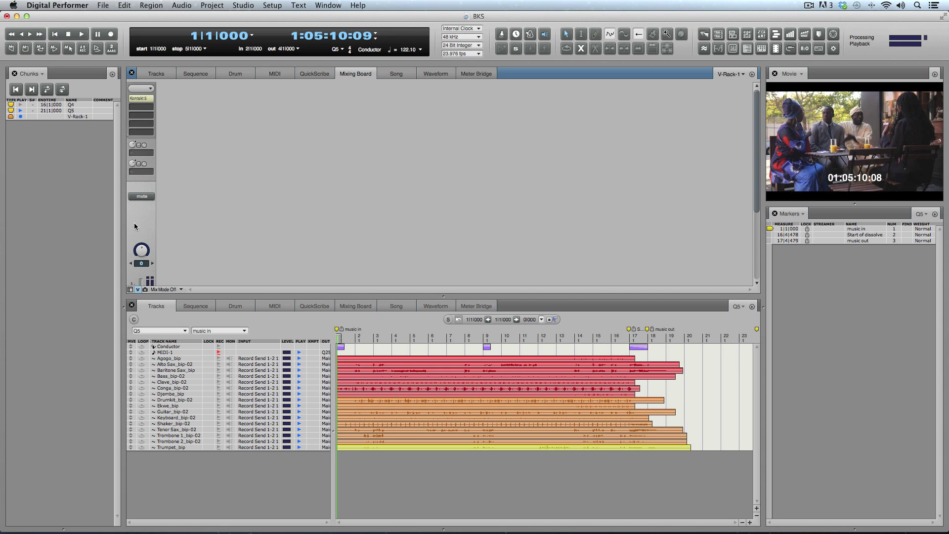
left_click(74, 117)
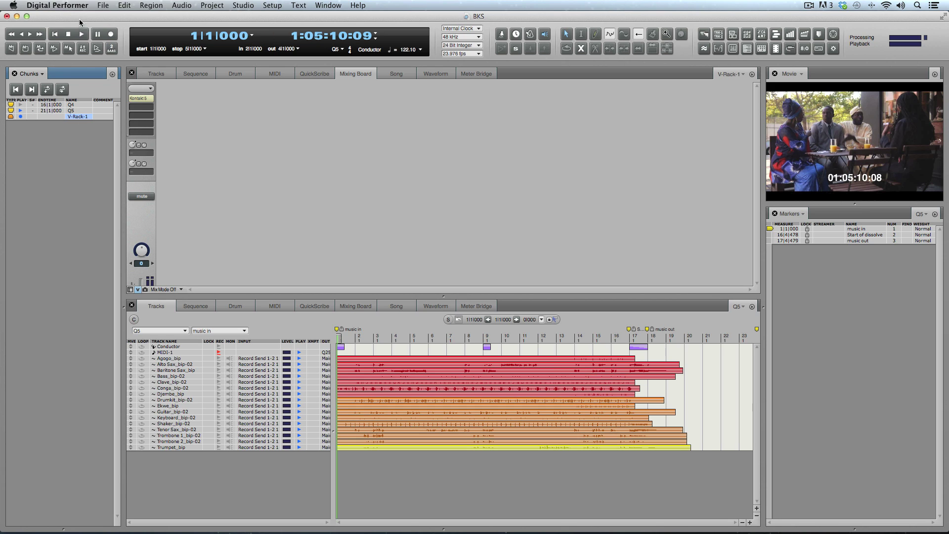
- Close the BKS project without saving the changes
key("super+w")
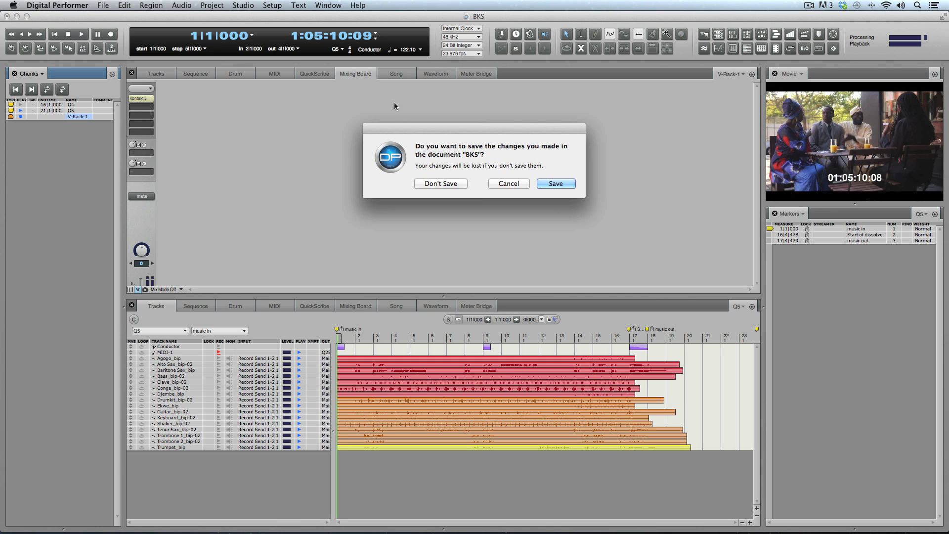
left_click(457, 182)
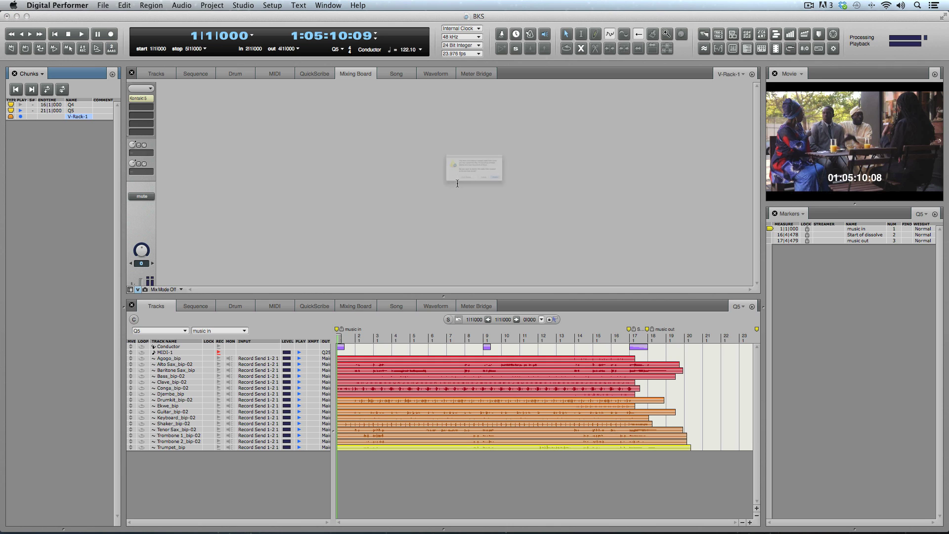
left_click(451, 206)
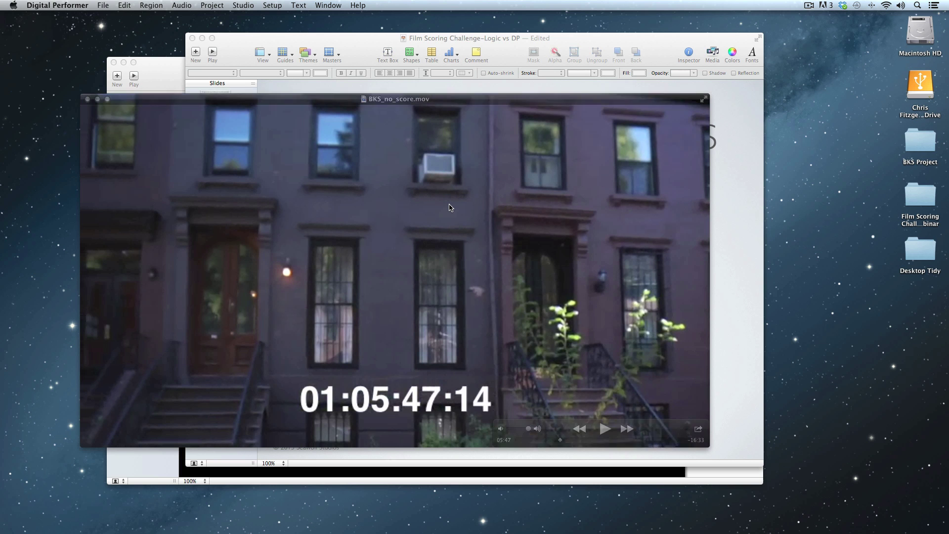
- Find Logic Pro X through a Spotlight search and launch it
left_click(271, 104)
key("super+Tab")
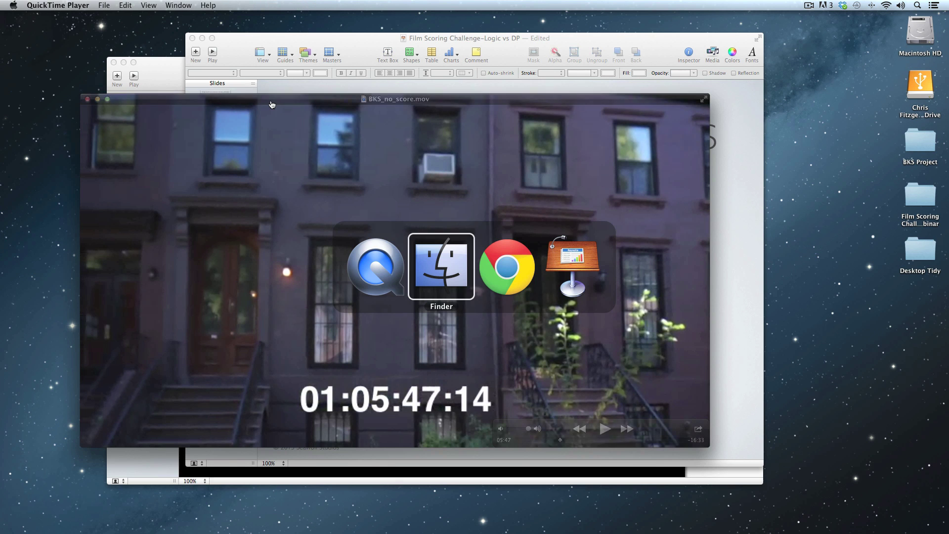
key("super+shift+Tab")
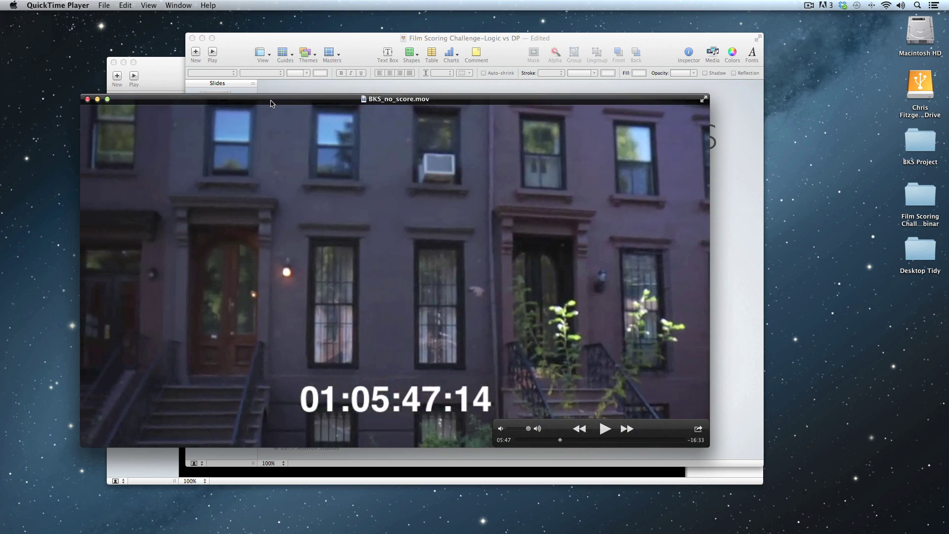
key("super+space")
type("log")
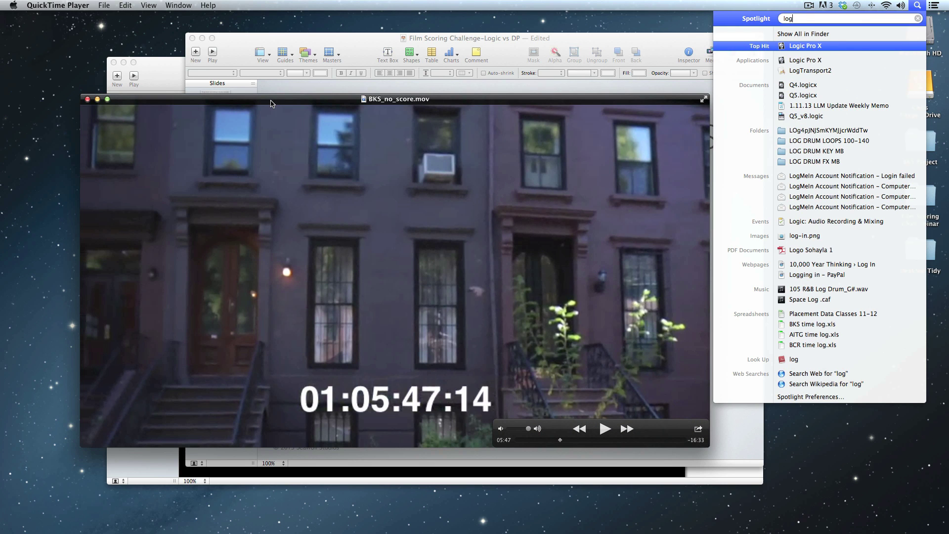
key("Return")
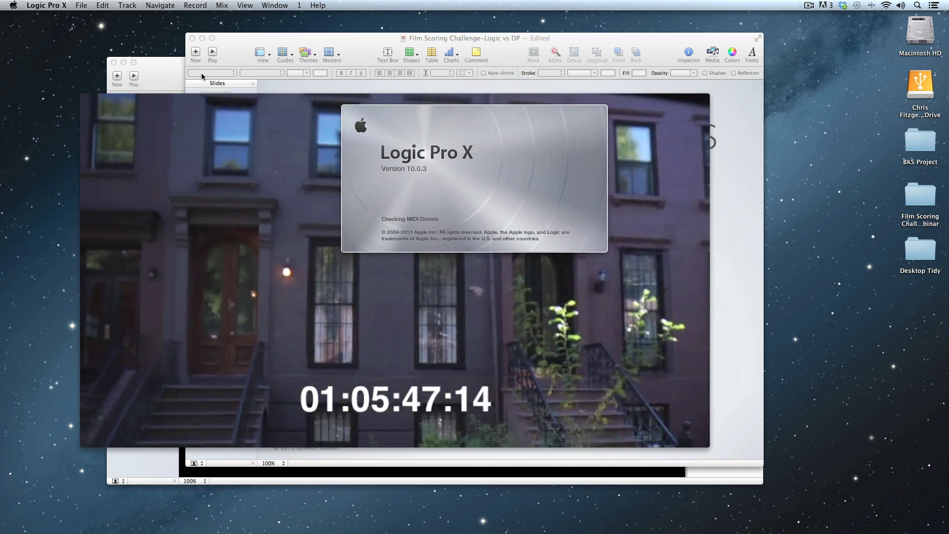
- Create a new Logic project with one software instrument track routed to Output 1 + 2
left_click(403, 179)
left_click(558, 210)
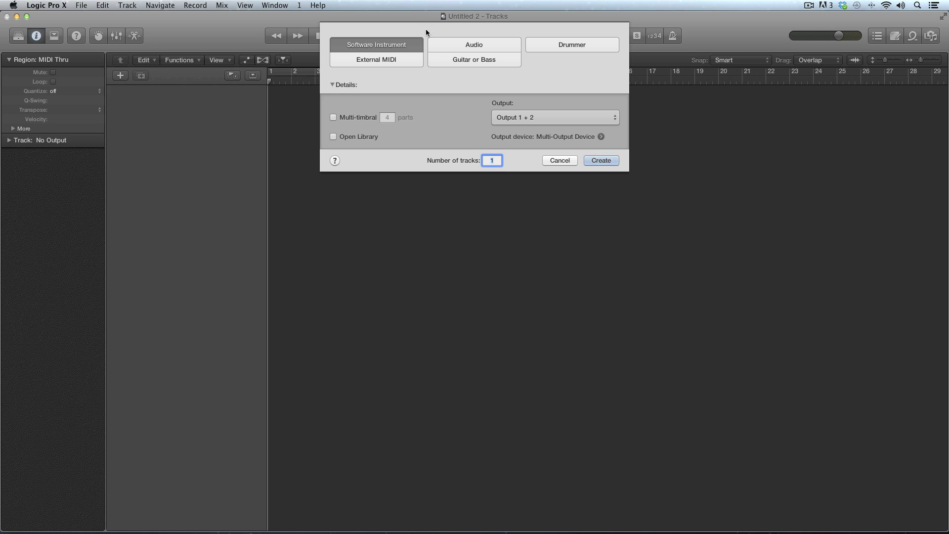
left_click(617, 165)
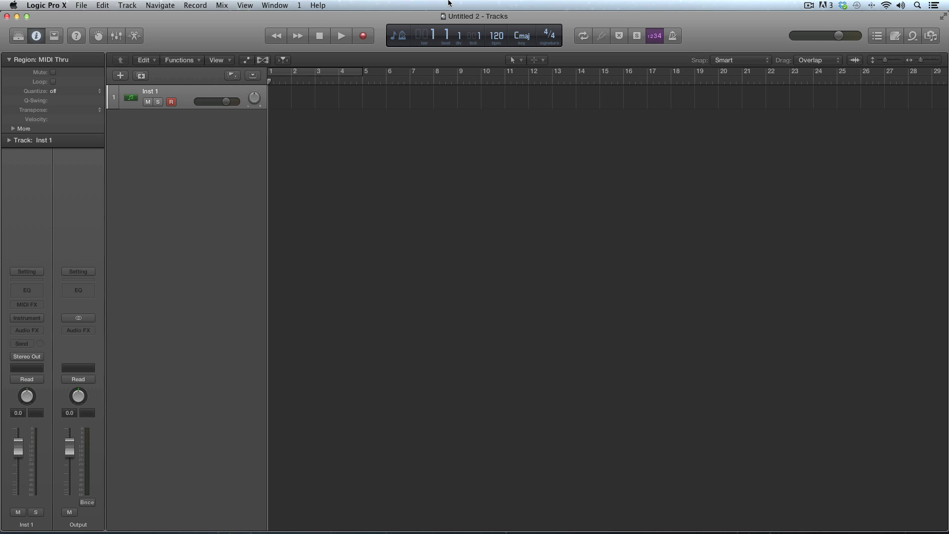
- Set the transport display to Custom, and briefly show and hide the Piano Roll editor
left_click(402, 33)
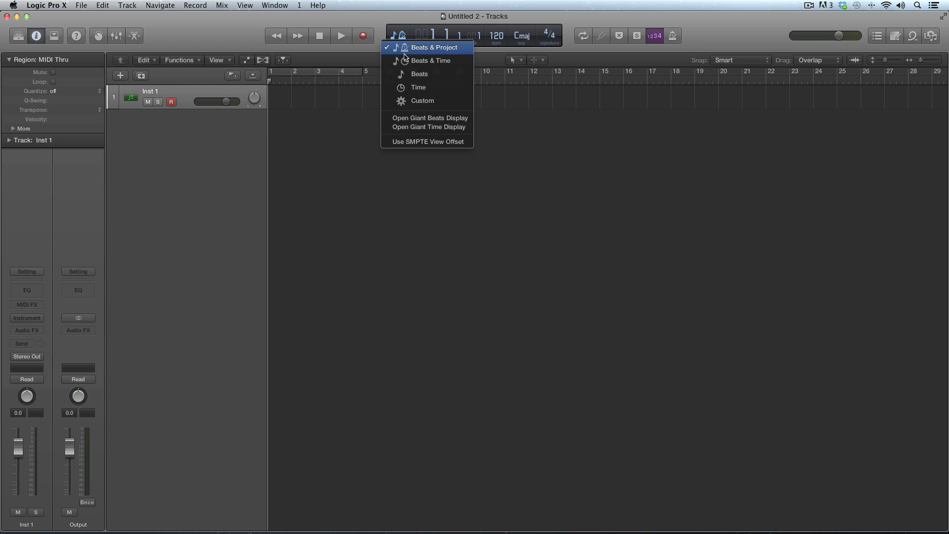
left_click(410, 101)
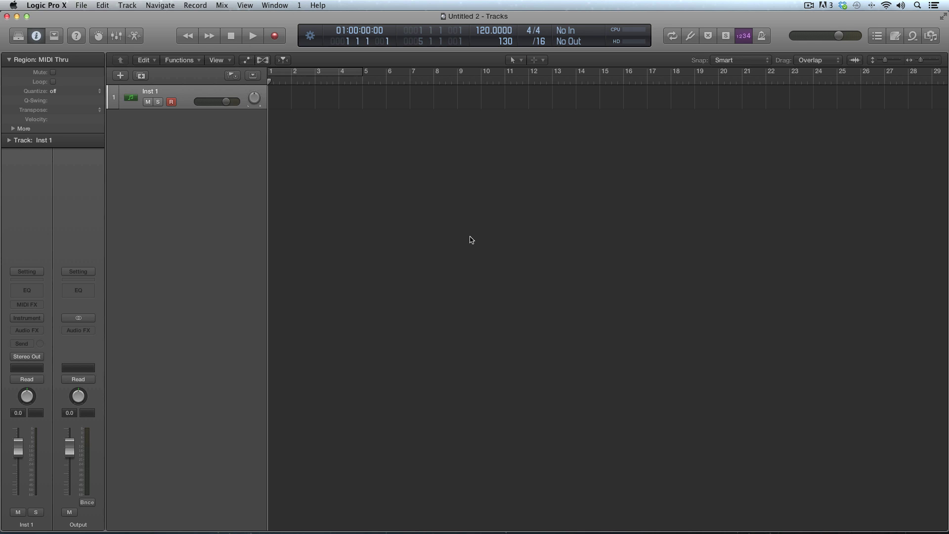
key("p")
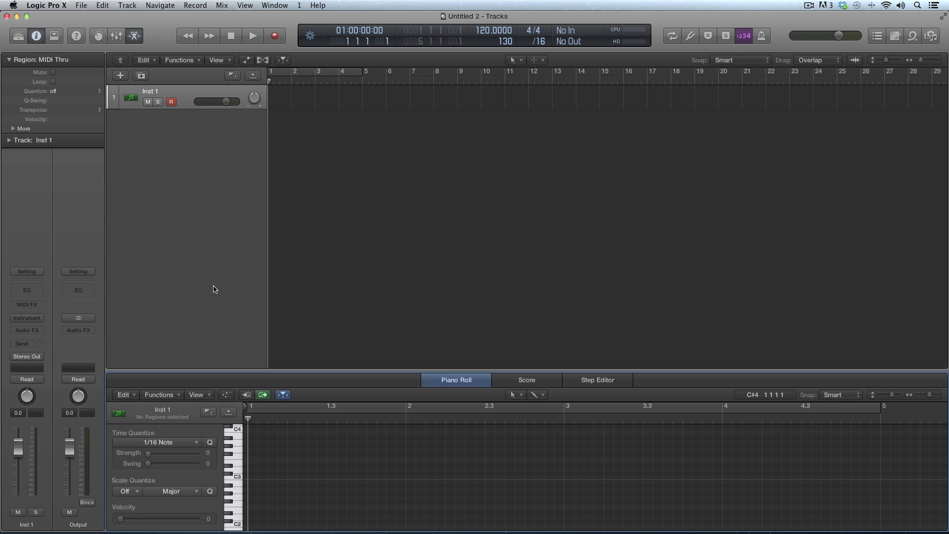
key("e")
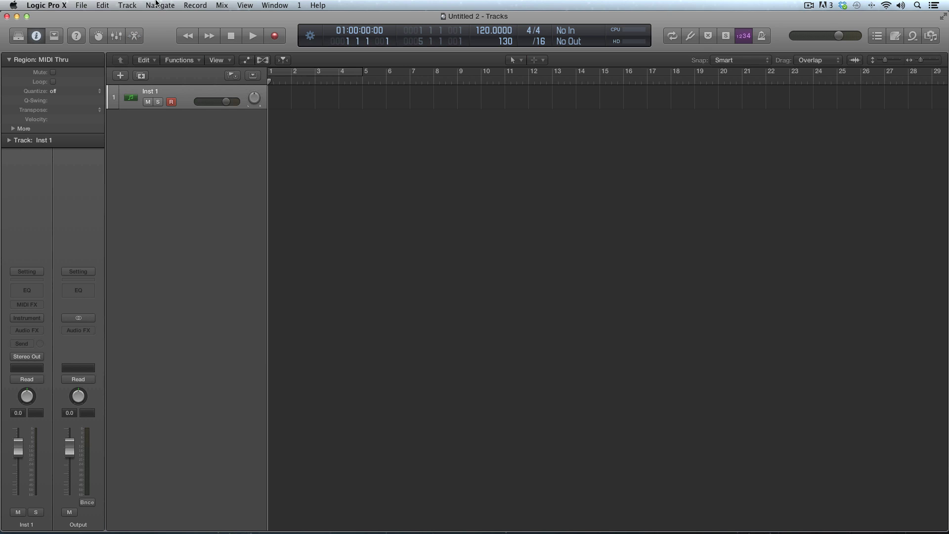
- Set the frame rate to 23.976 fps in the project's synchronization settings
left_click(82, 5)
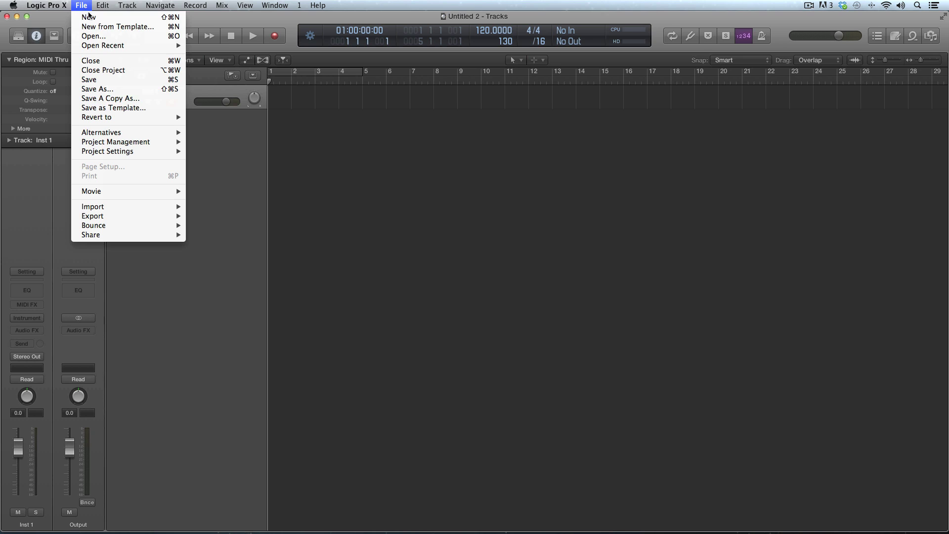
mouse_move(102, 47)
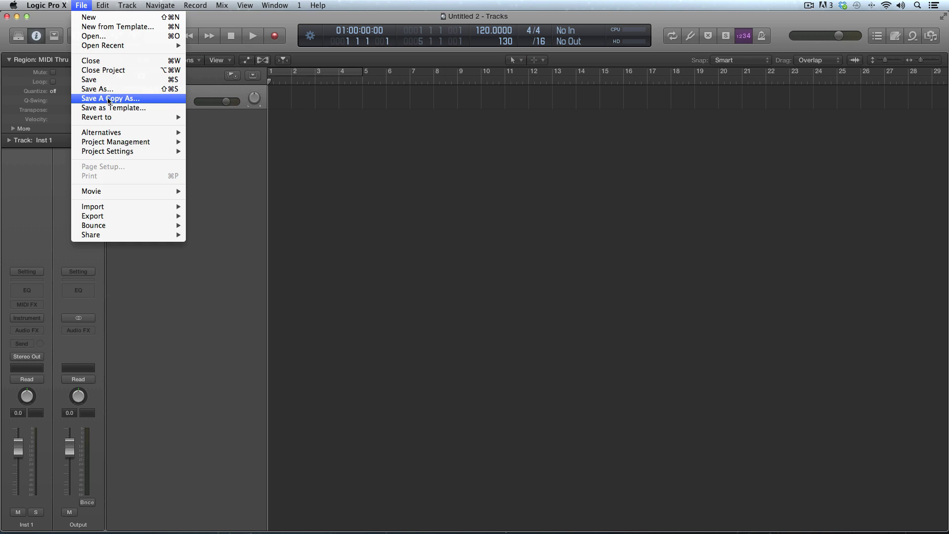
mouse_move(117, 154)
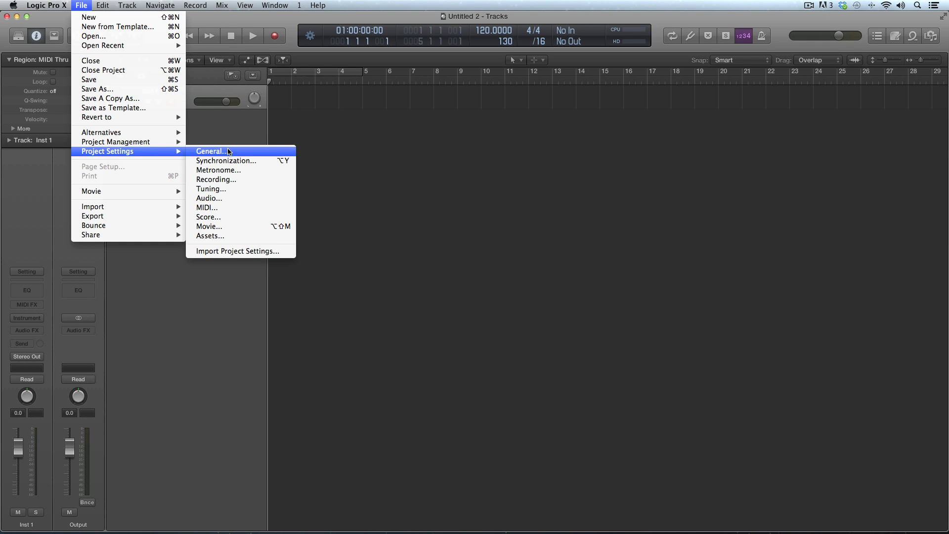
left_click(233, 164)
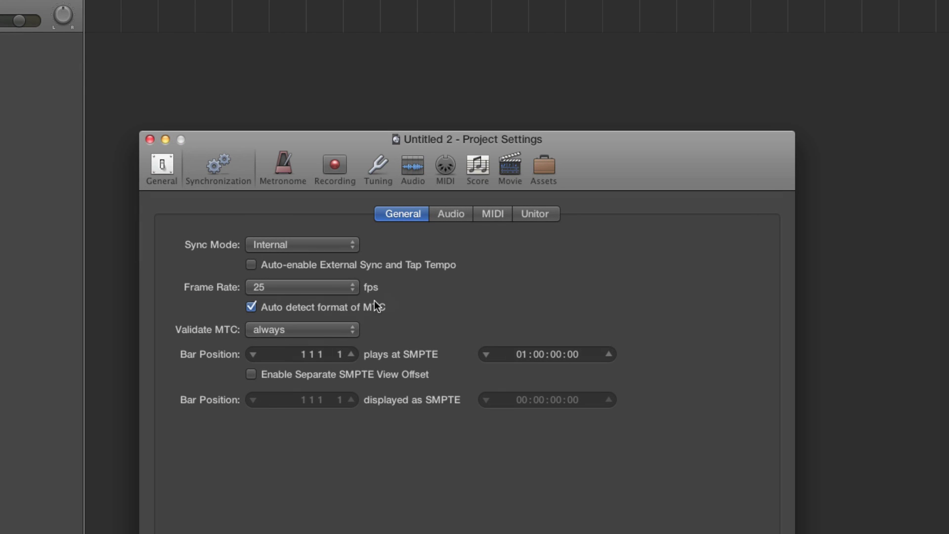
left_click(390, 277)
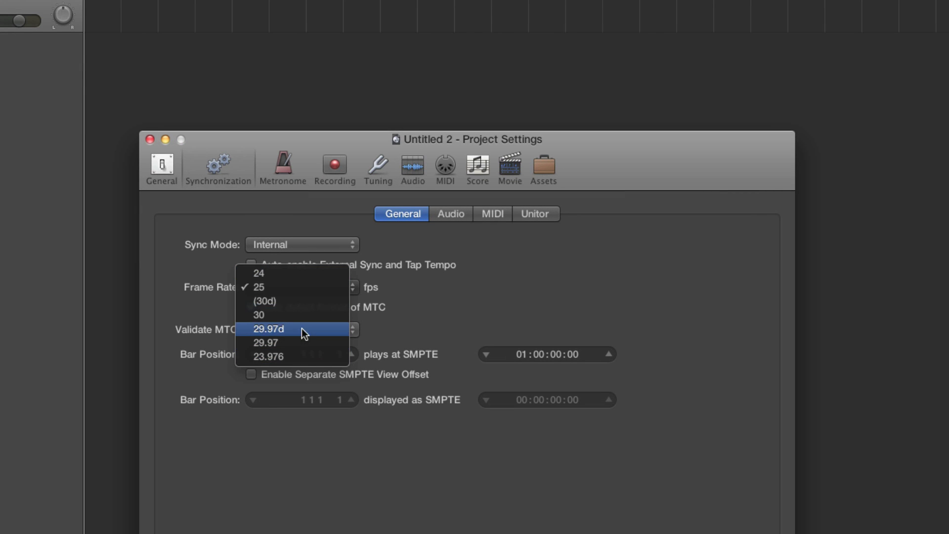
left_click(295, 355)
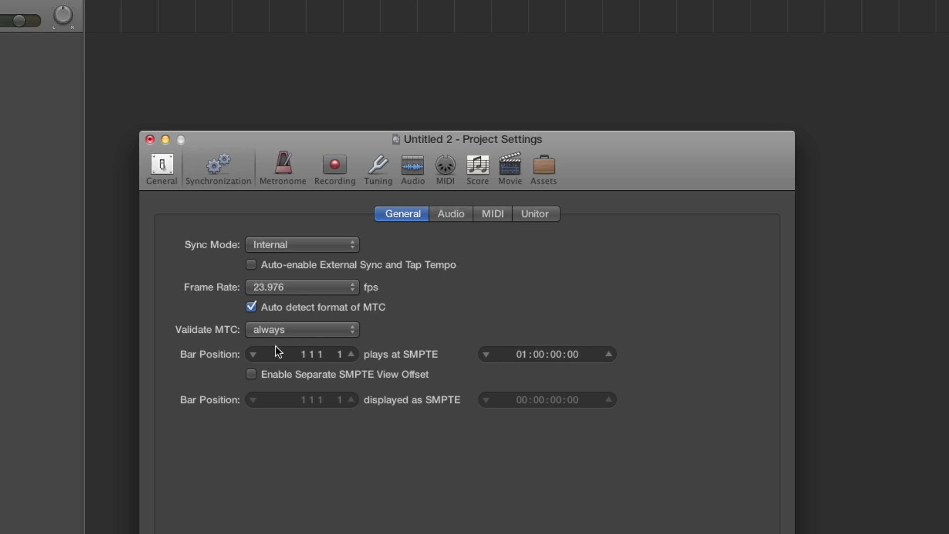
- Set bar position 1 1 1 1 to play at SMPTE 01:04:00:17 and close the project settings
double_click(536, 356)
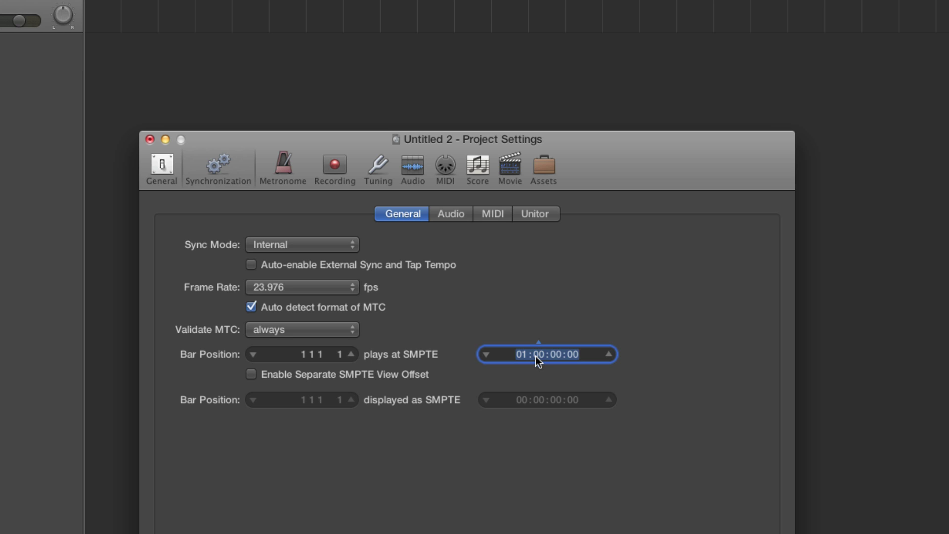
type("1 4")
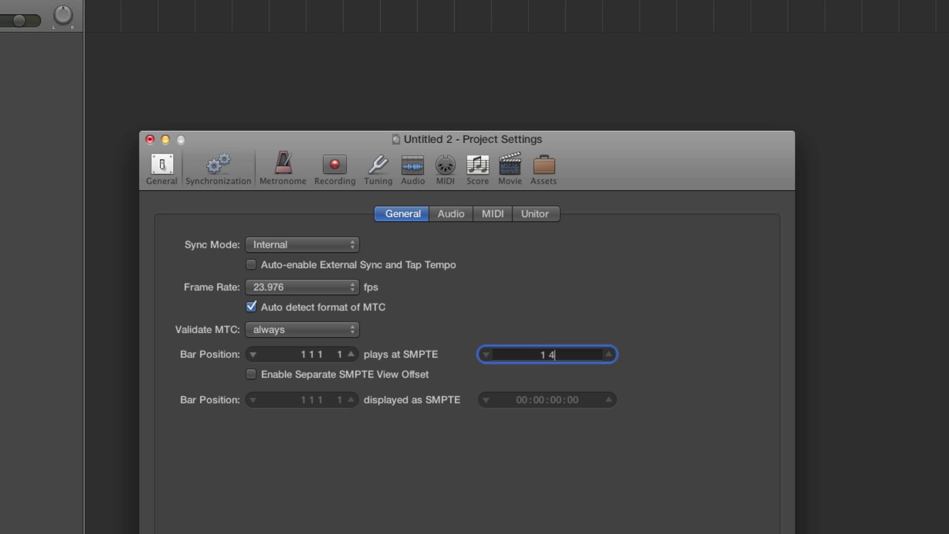
type(" 0 17")
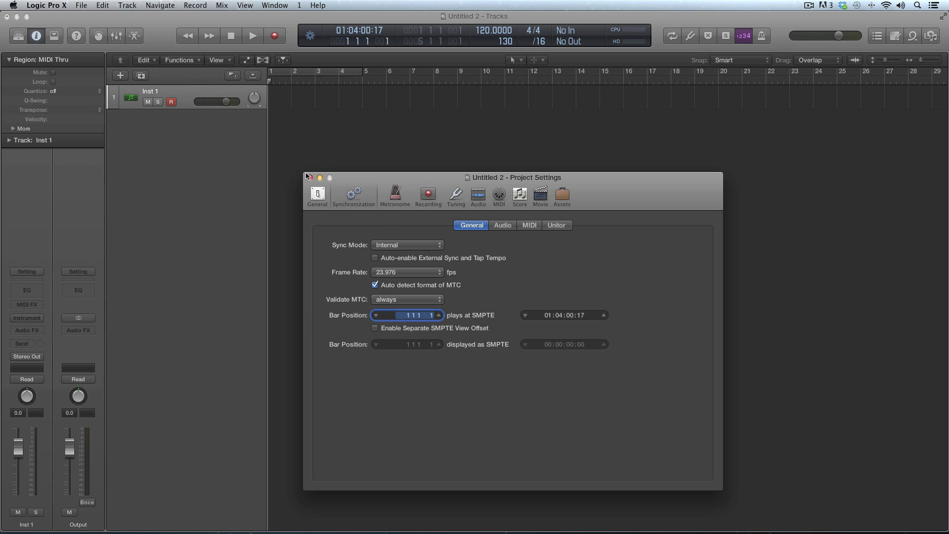
left_click(310, 177)
- Open the movie BKS_no_score.mov from the Logic folder of the film scoring webinar folder on the Desktop, without extracting its audio track
left_click(79, 5)
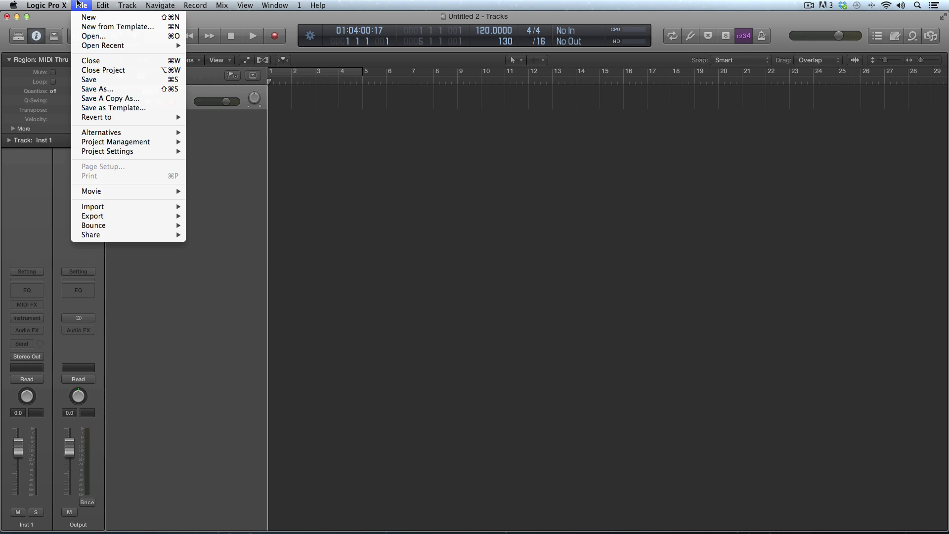
mouse_move(99, 192)
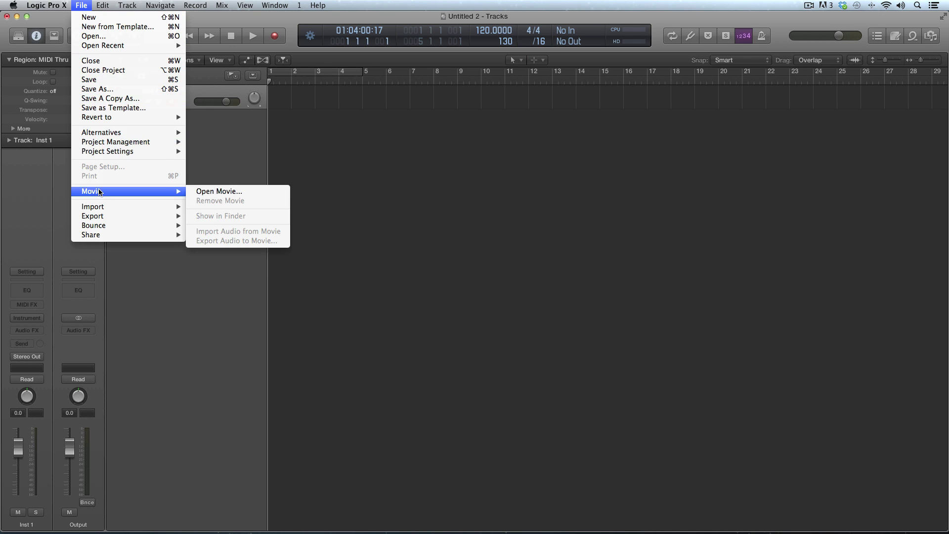
left_click(210, 193)
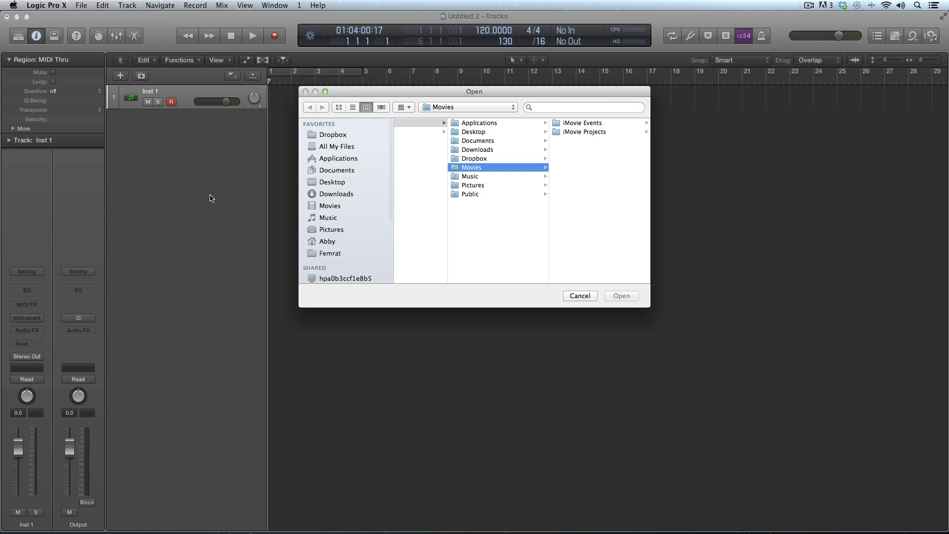
left_click(328, 183)
left_click(418, 124)
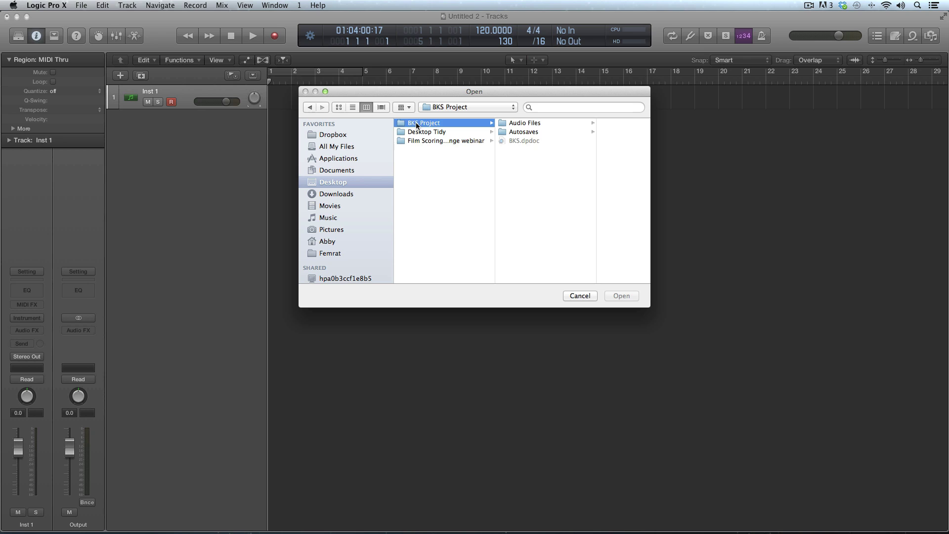
left_click(421, 141)
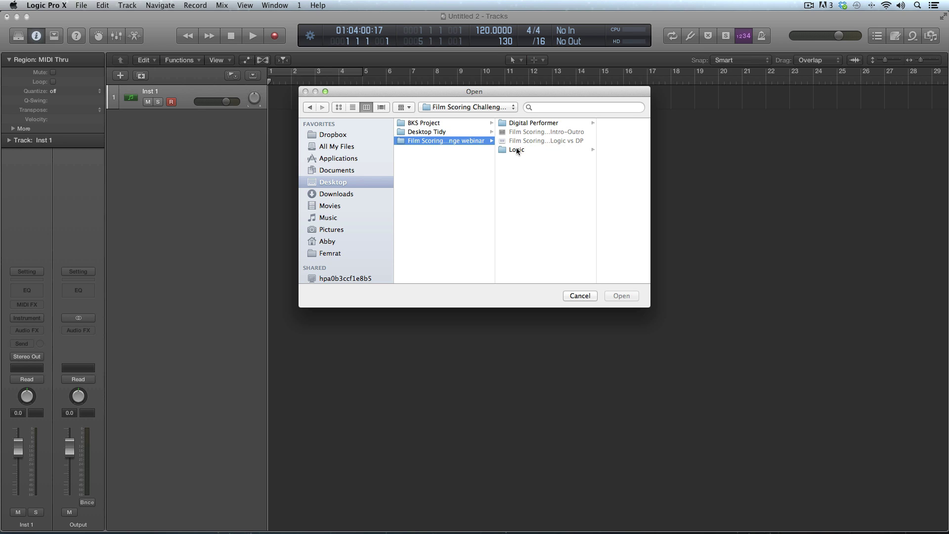
left_click(517, 149)
left_click(567, 132)
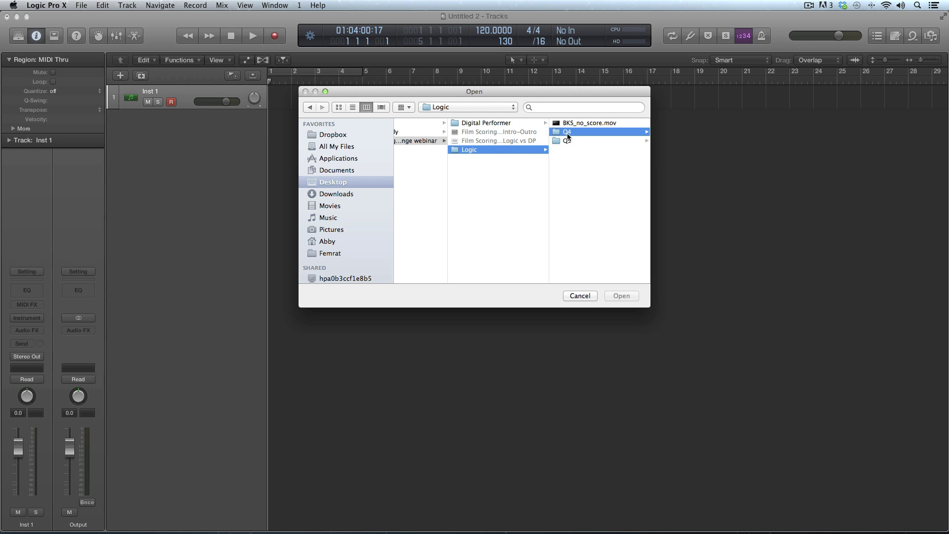
left_click(496, 123)
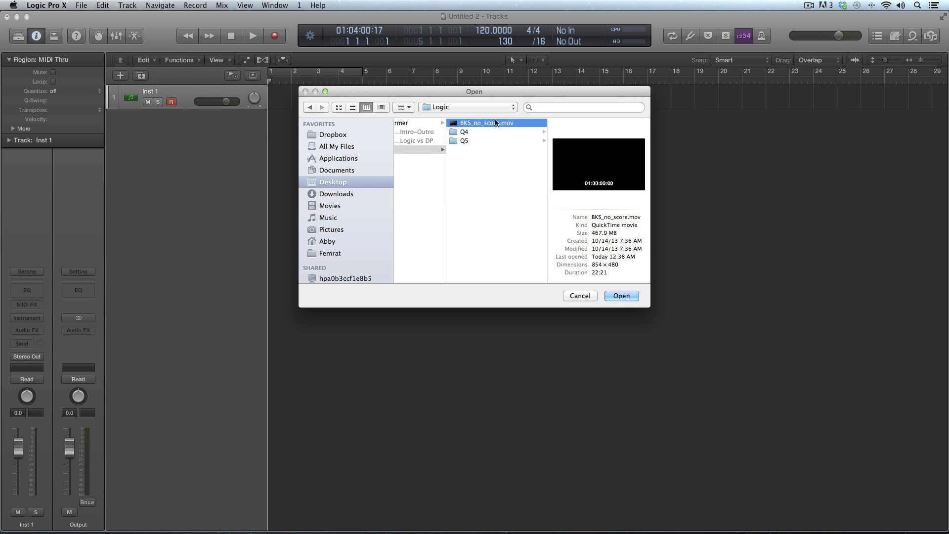
double_click(496, 123)
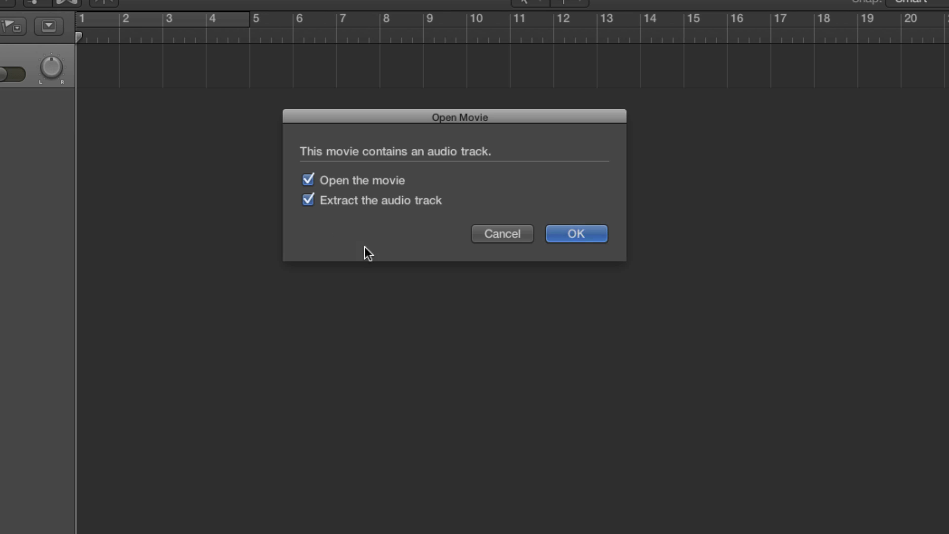
left_click(310, 201)
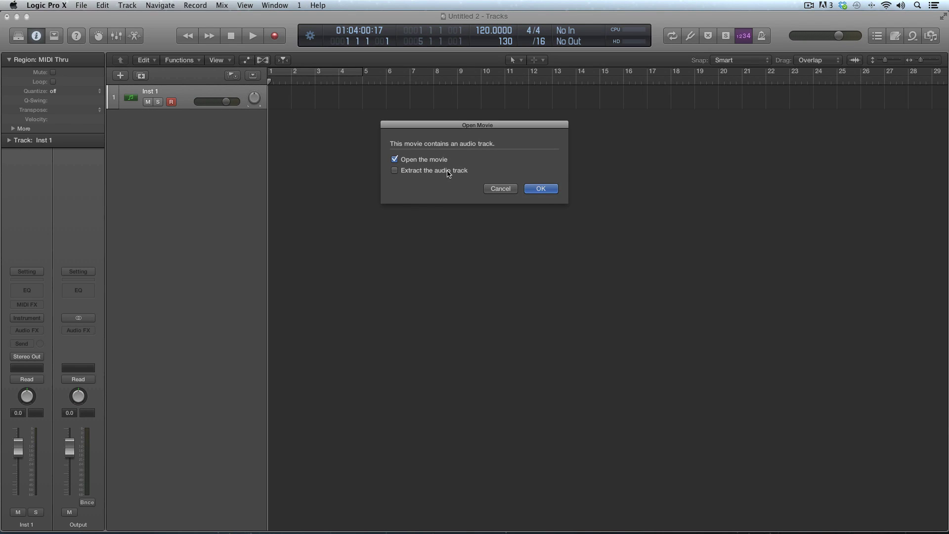
left_click(550, 185)
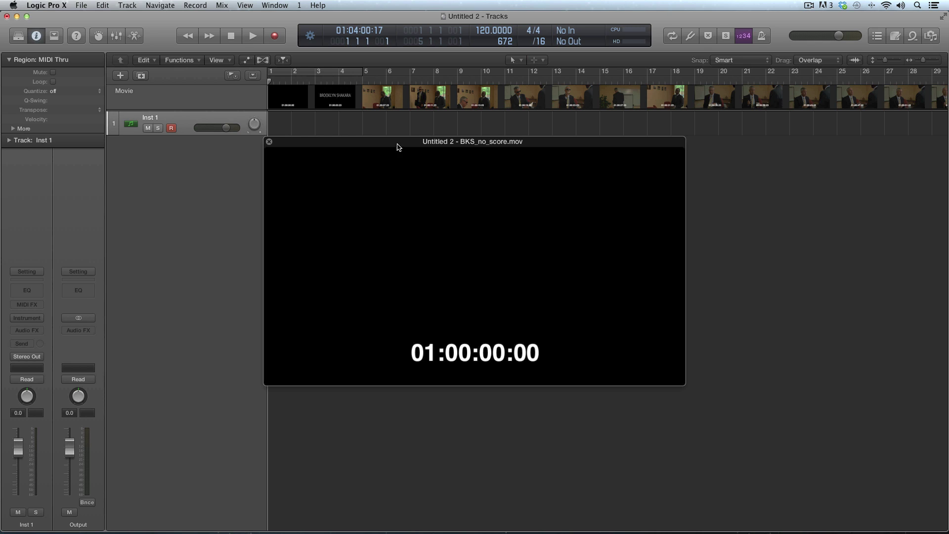
- Reposition the floating movie window and dock the movie in the inspector, briefly switching back to the floating view
left_click_drag(396, 146, 349, 170)
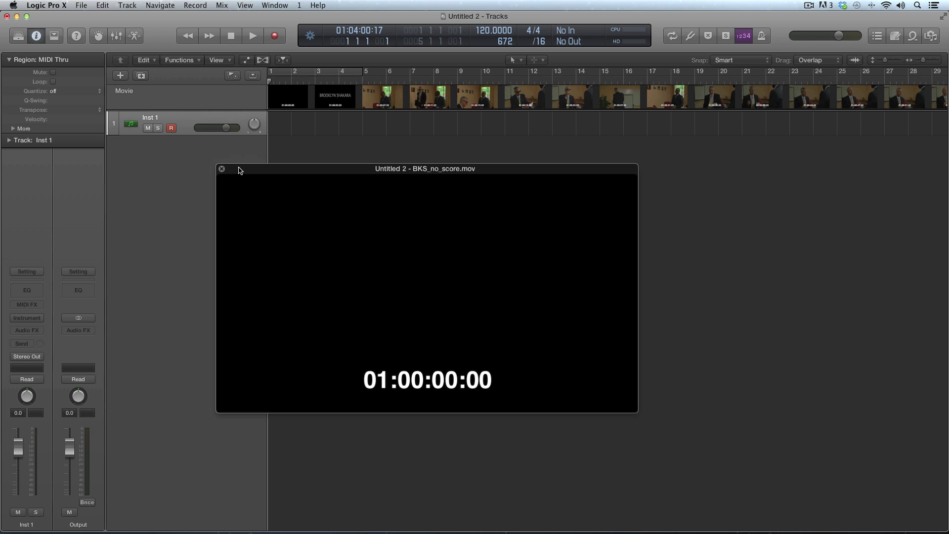
left_click(221, 169)
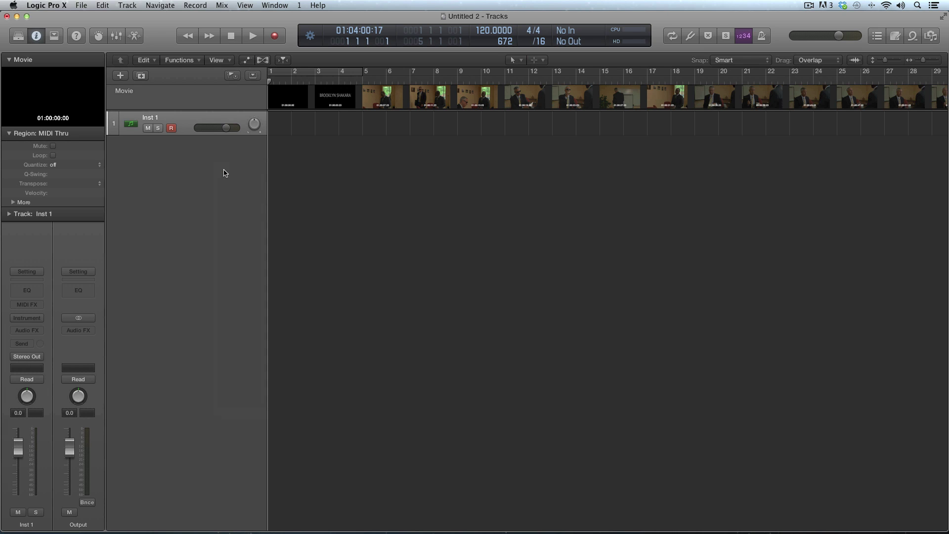
left_click(58, 89)
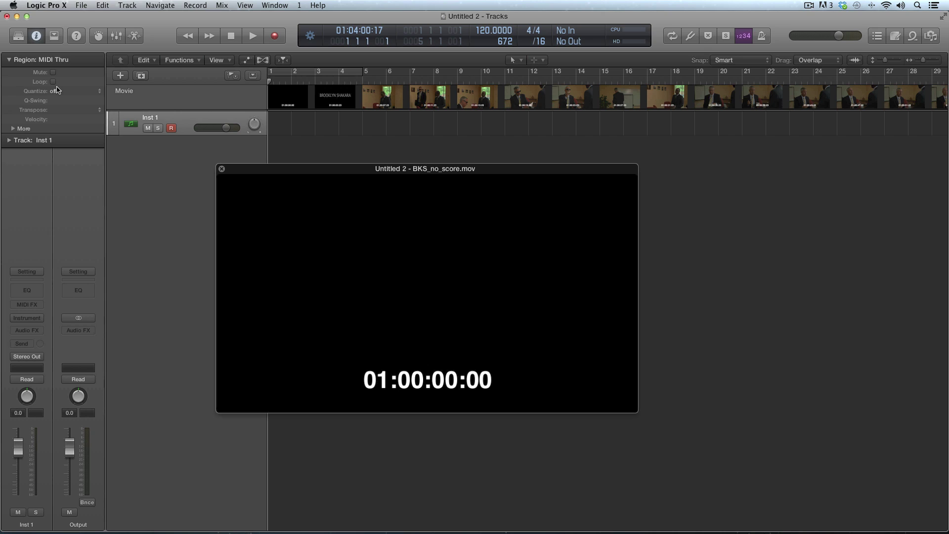
left_click(222, 169)
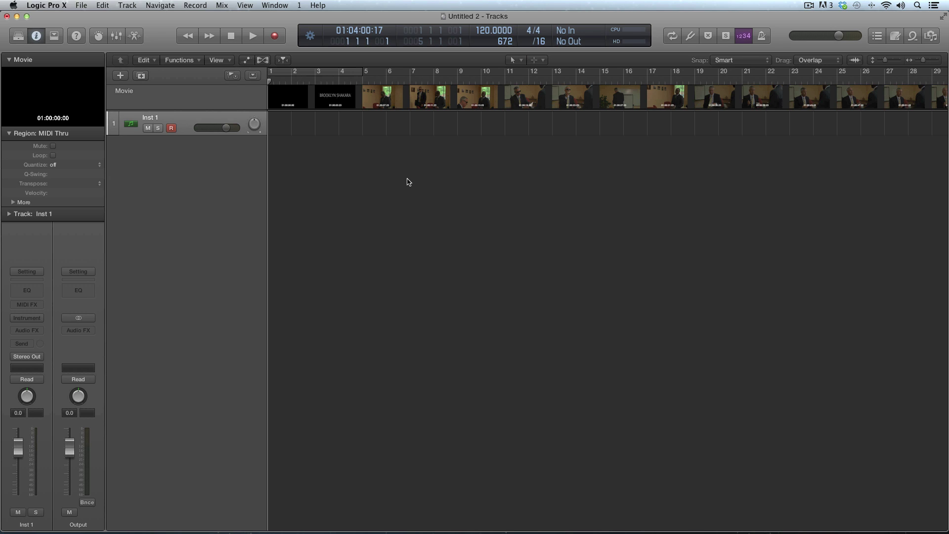
- Create a marker without rounding at the start of bar 1 and lock its SMPTE position in the marker list
key("ctrl+period")
key("d")
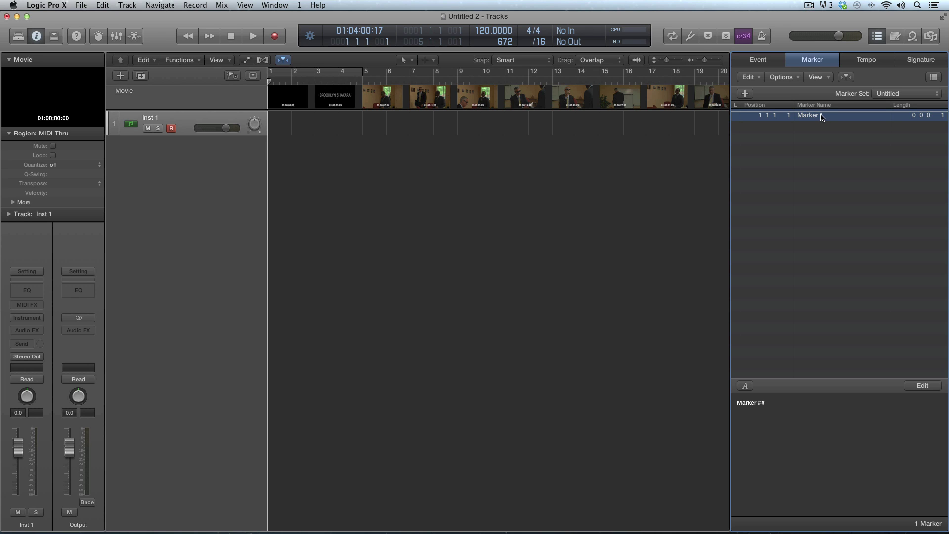
left_click(762, 78)
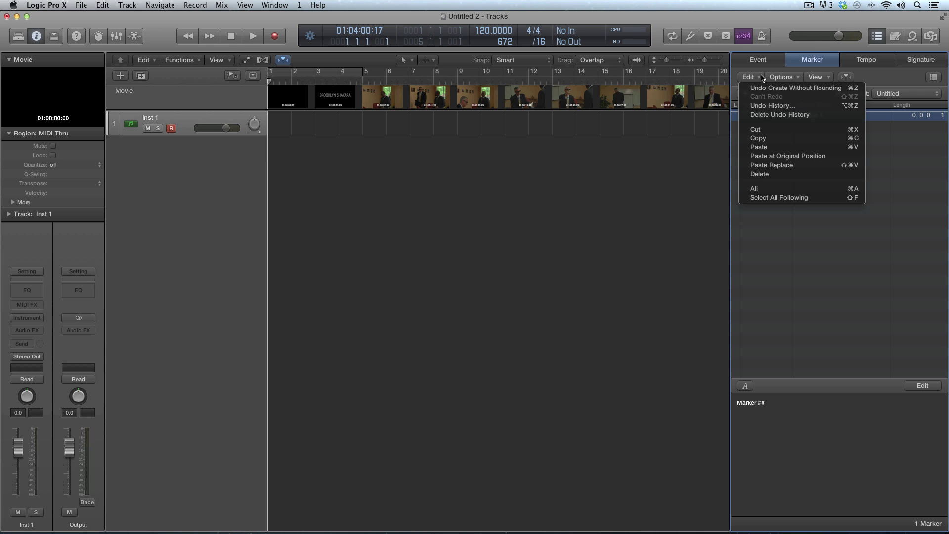
left_click(776, 78)
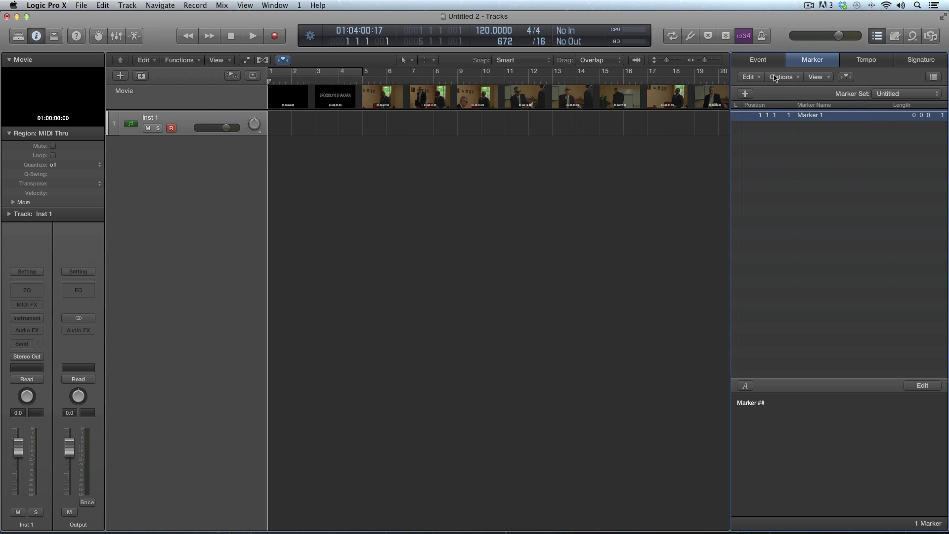
left_click(778, 78)
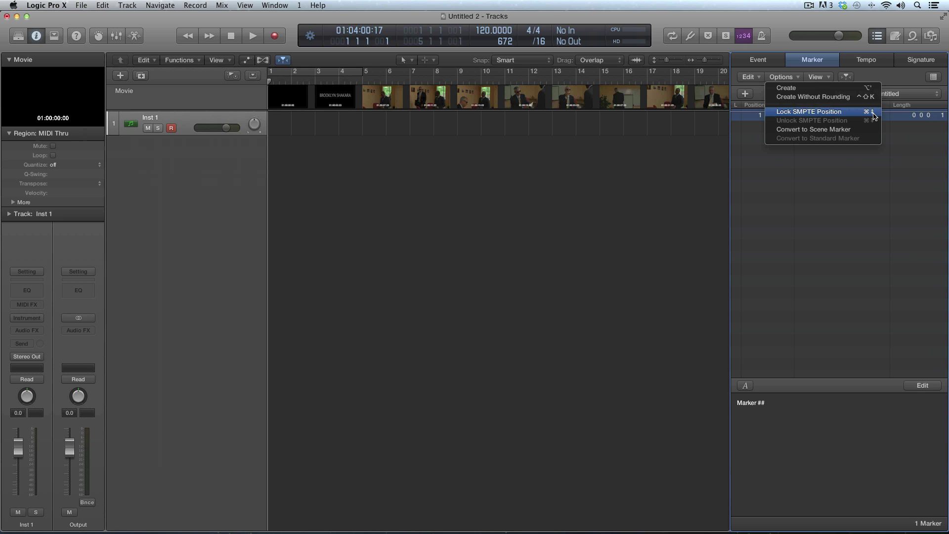
left_click(873, 113)
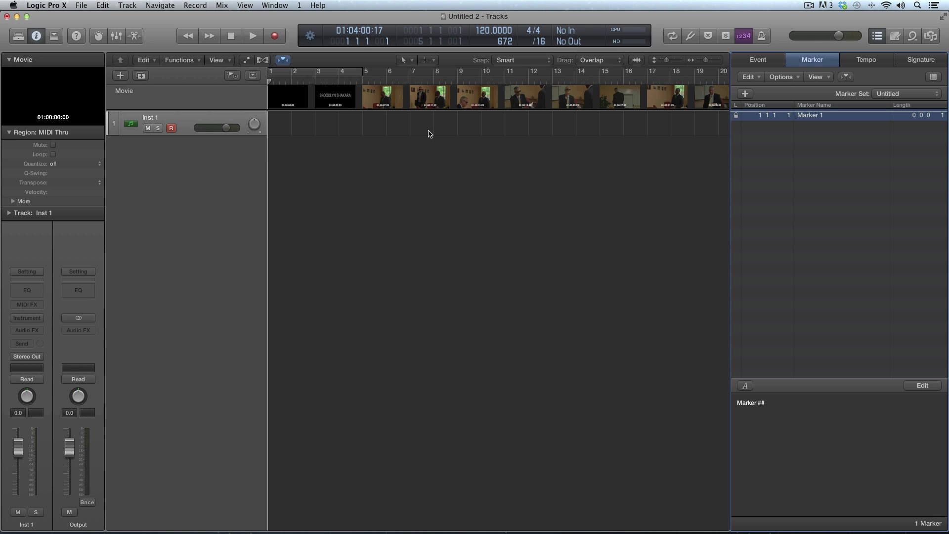
- Play the movie from about bar 11 for a few seconds to compare its burned-in timecode with the project's SMPTE time
scroll(447, 203, "right", 3)
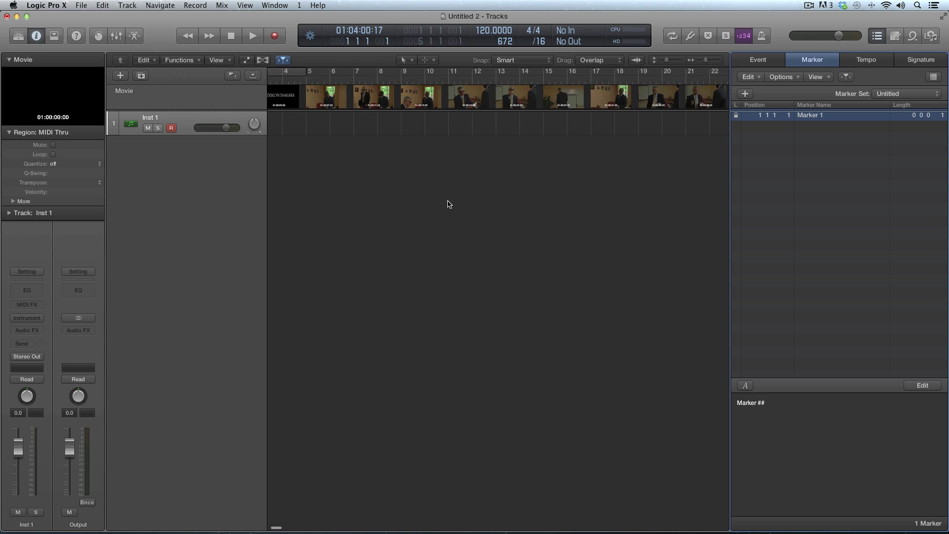
left_click(451, 80)
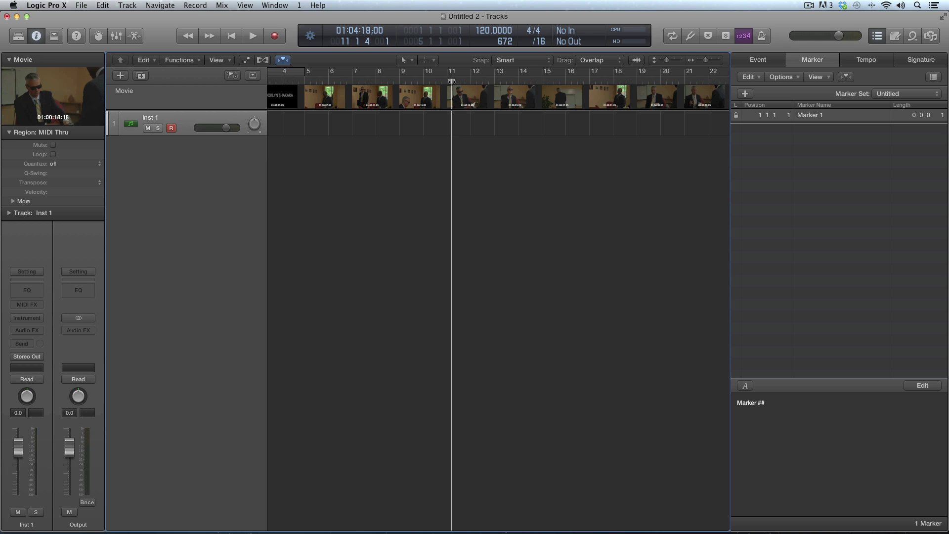
key("space")
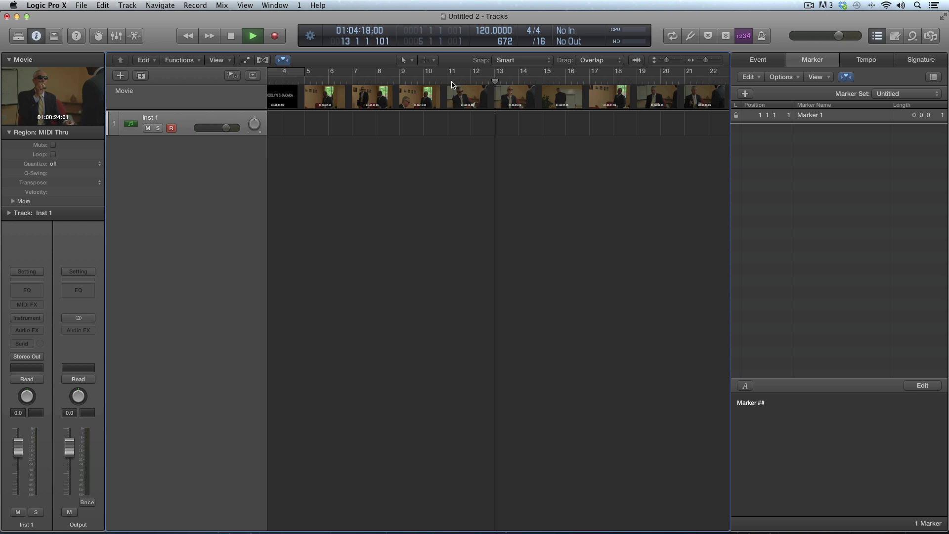
key("space")
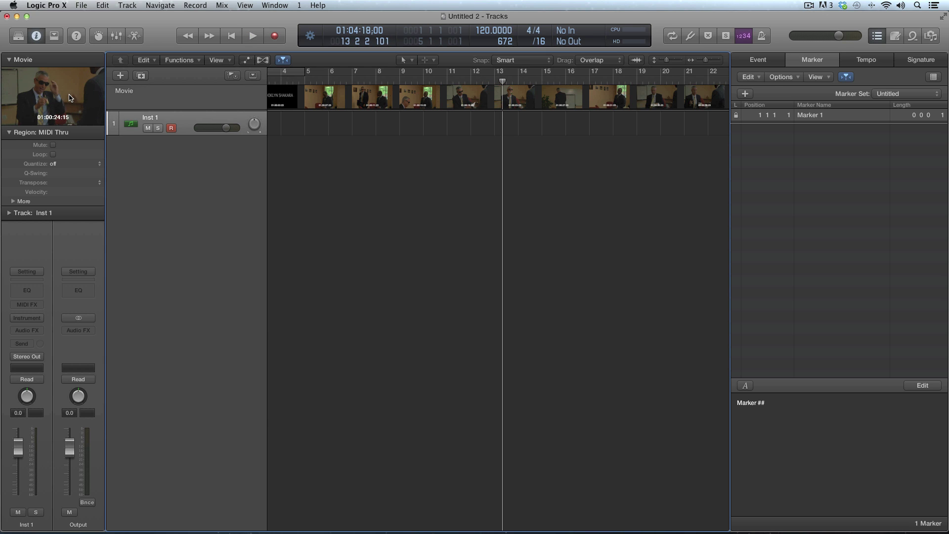
- Set the movie start to 01:00:00:00 in the movie project settings, checking it against the synchronization settings, and return to the floating movie window
double_click(69, 97)
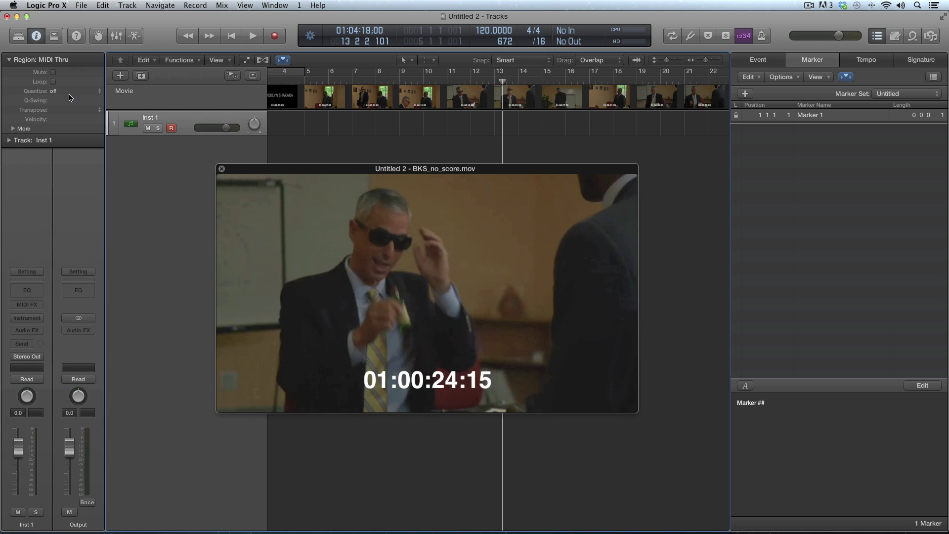
right_click(375, 255)
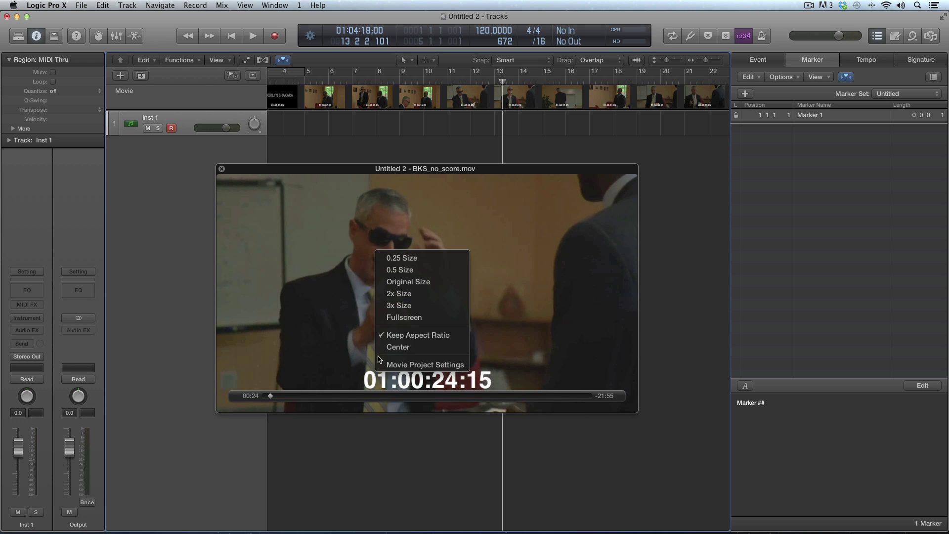
left_click(388, 368)
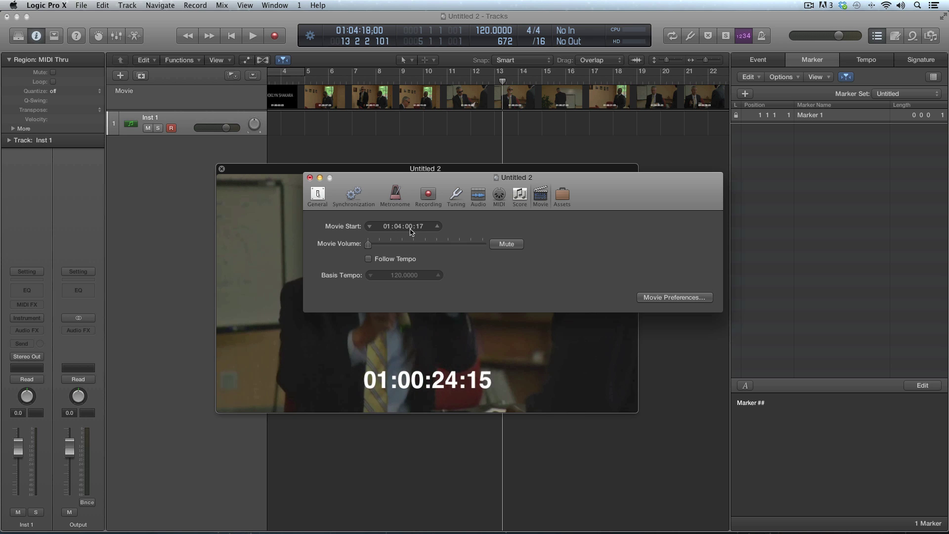
left_click(353, 197)
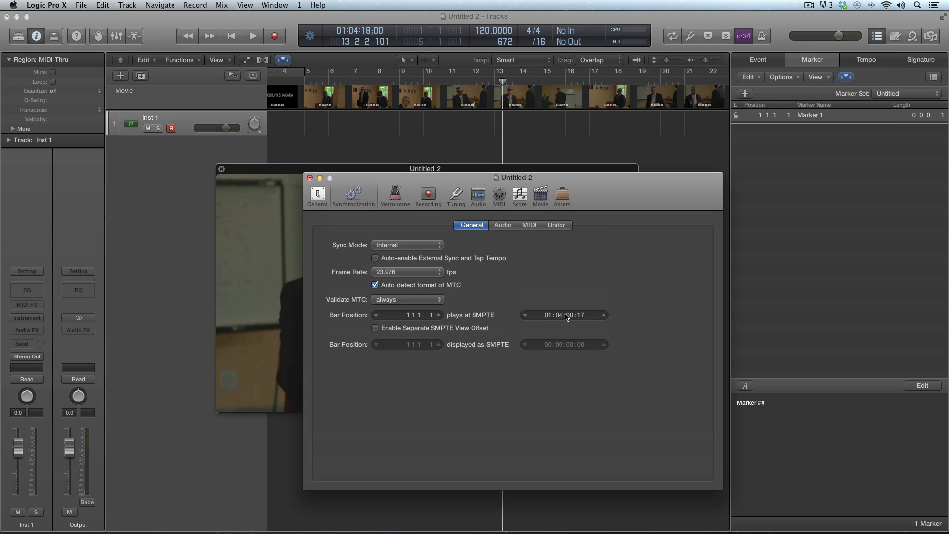
left_click(540, 198)
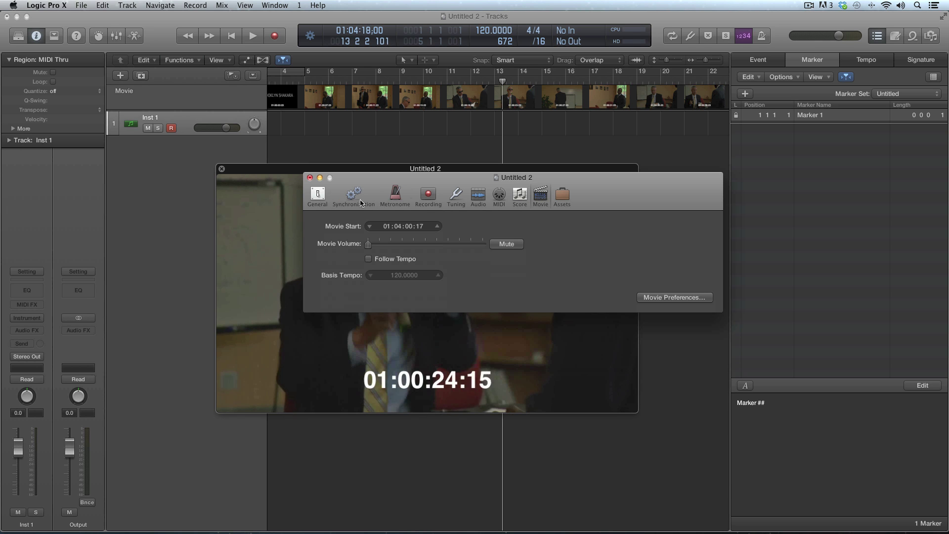
double_click(389, 230)
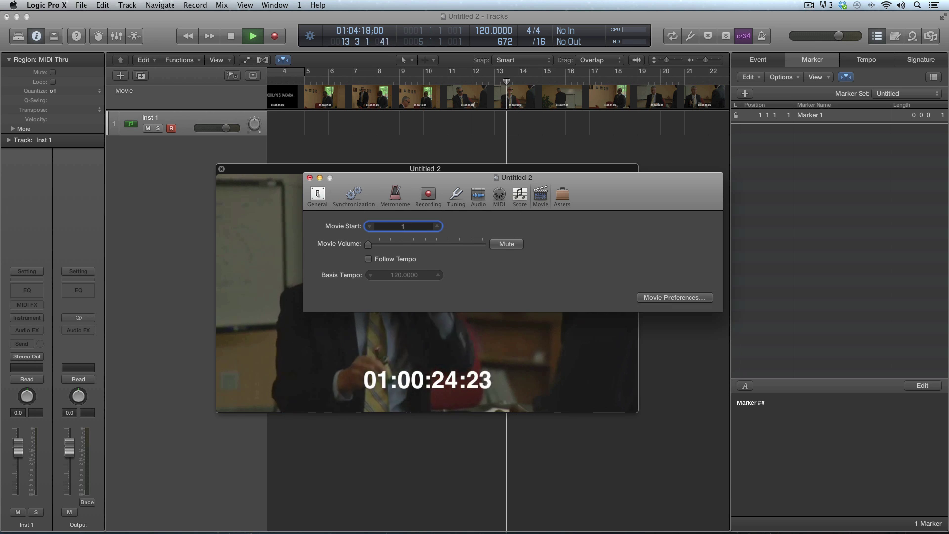
type("100")
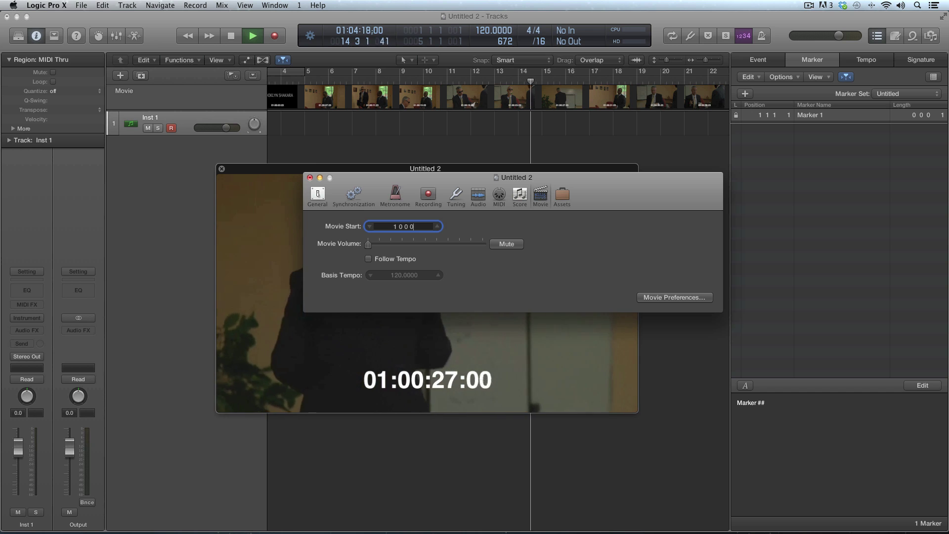
key("Return")
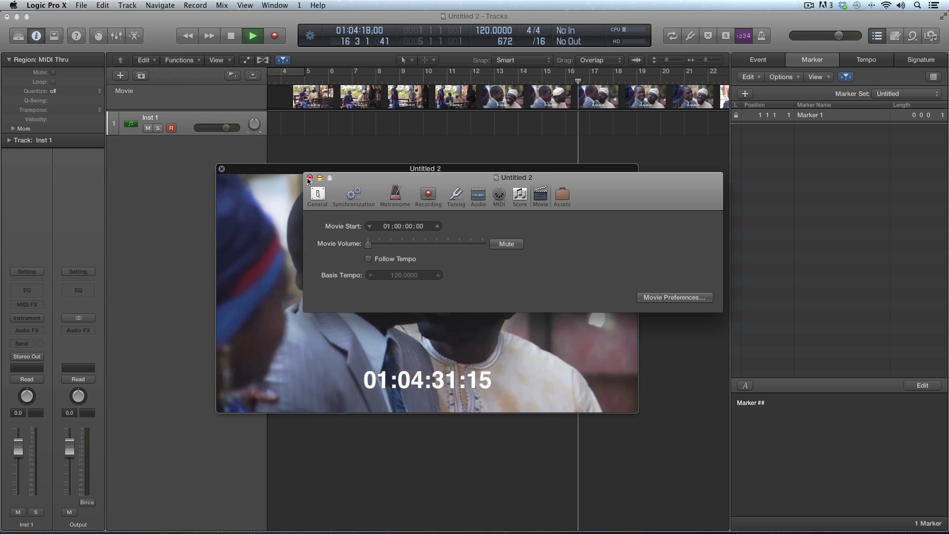
key("super+w")
left_click(398, 236)
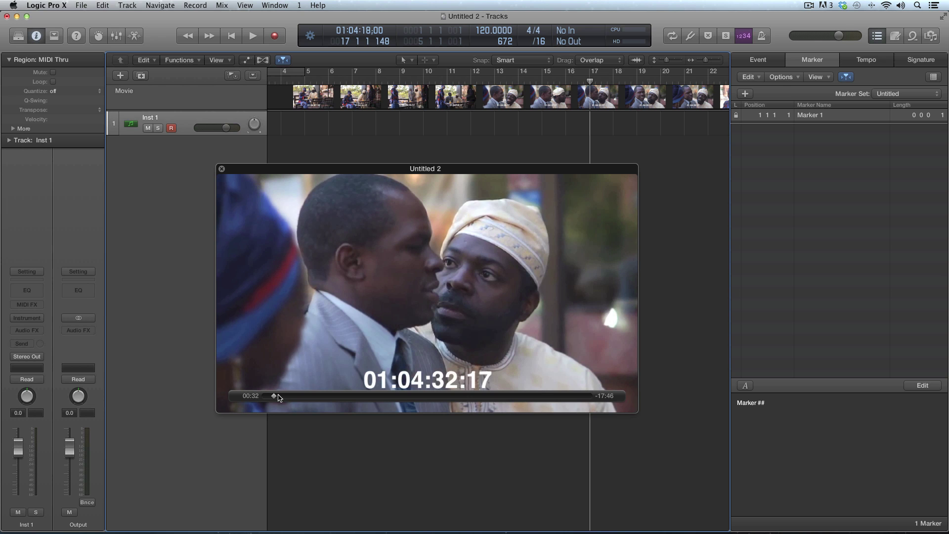
- Play the movie from the cue start for a couple of seconds to compare its burned-in timecode with the project's SMPTE time
left_click(241, 36)
key("space")
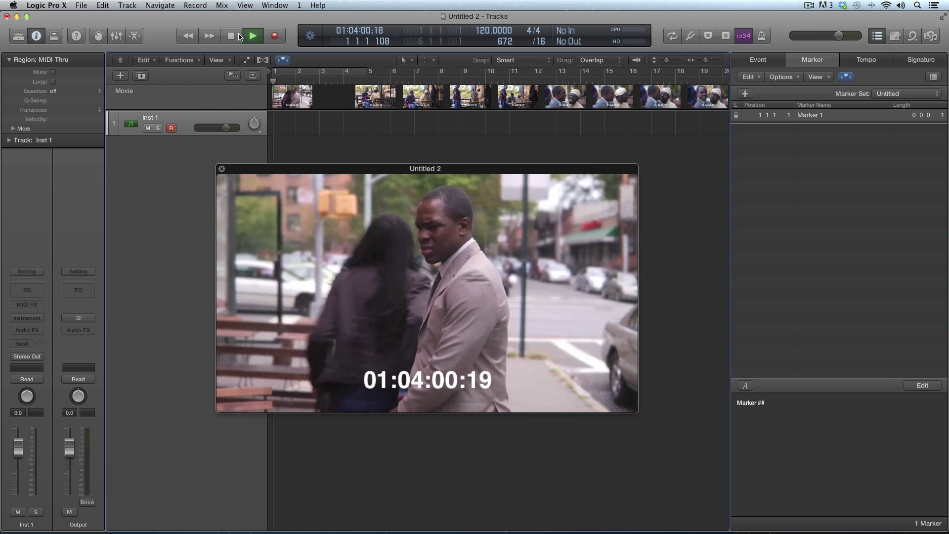
left_click(240, 35)
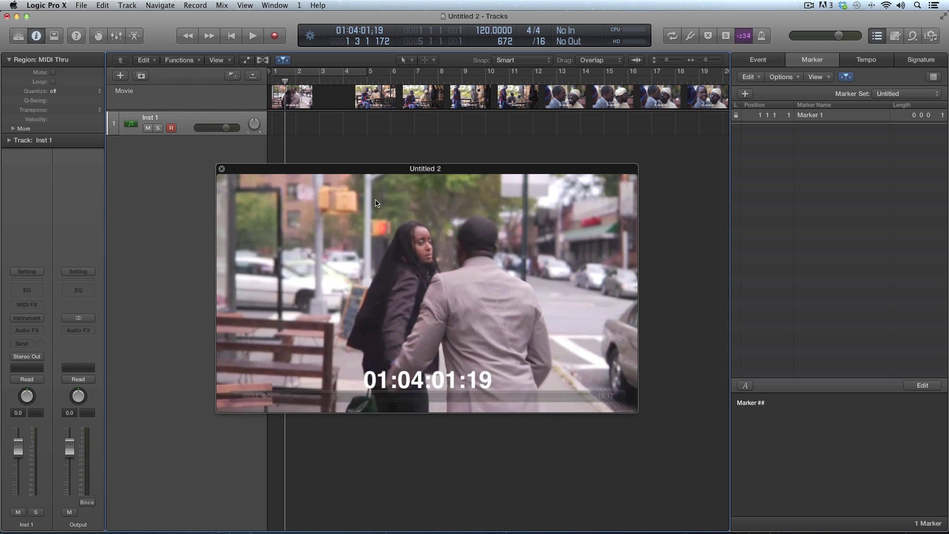
key("Tab")
key("space")
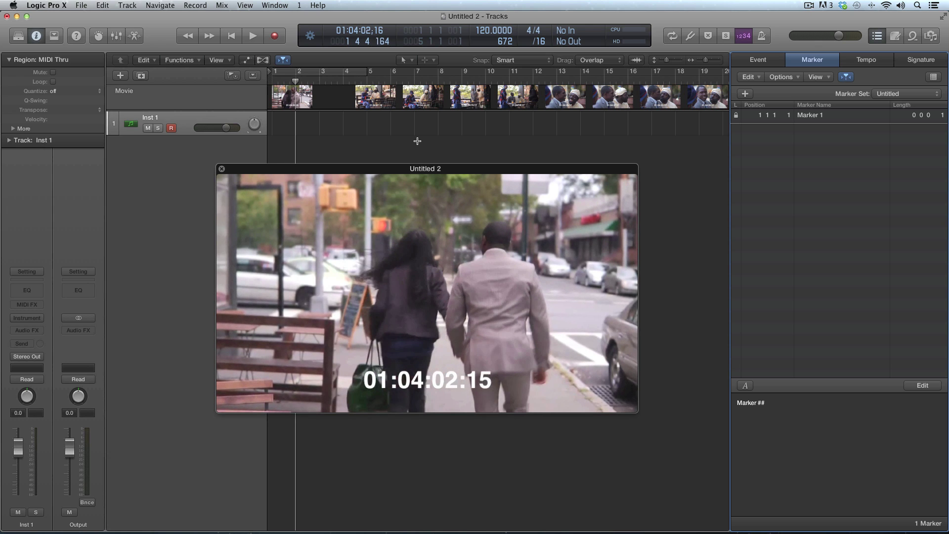
- View the Key Commands editor with its list of command groups, and close it again
left_click(85, 5)
mouse_move(94, 49)
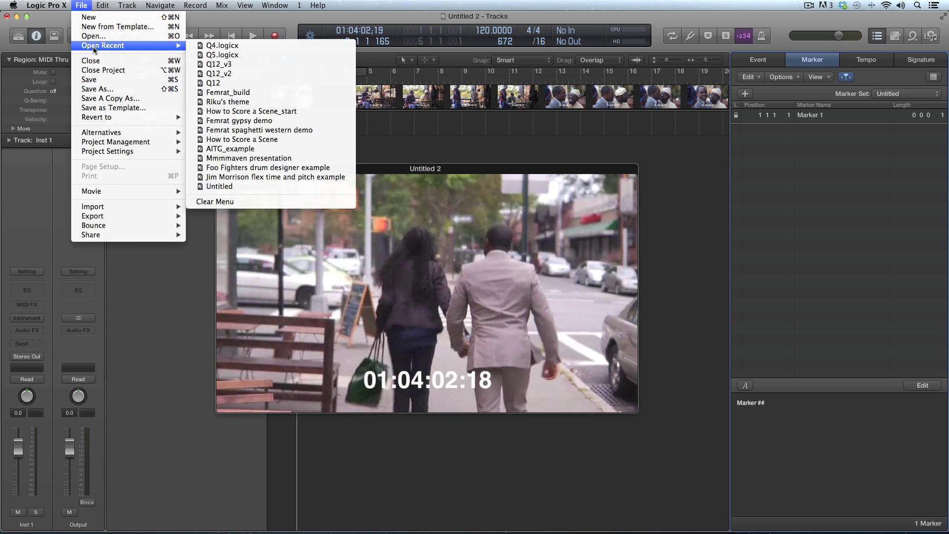
mouse_move(49, 4)
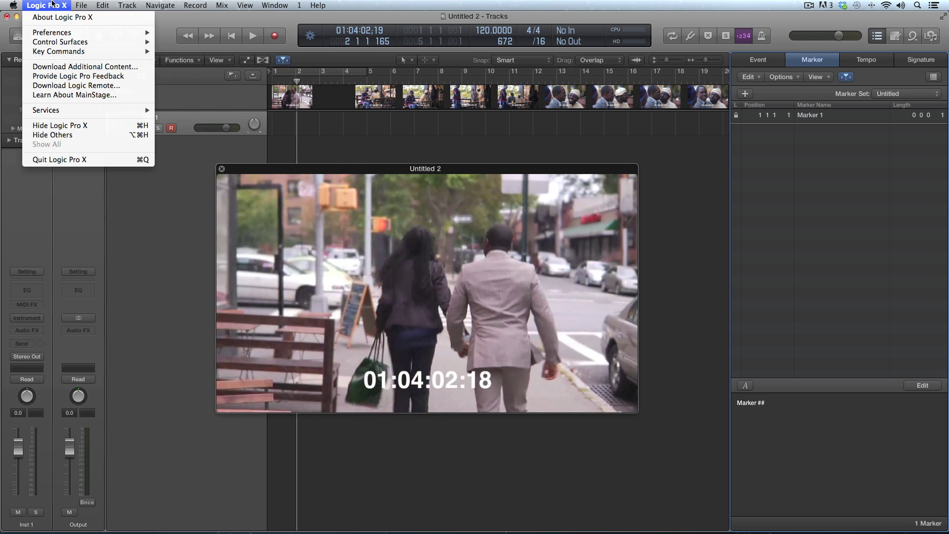
mouse_move(60, 44)
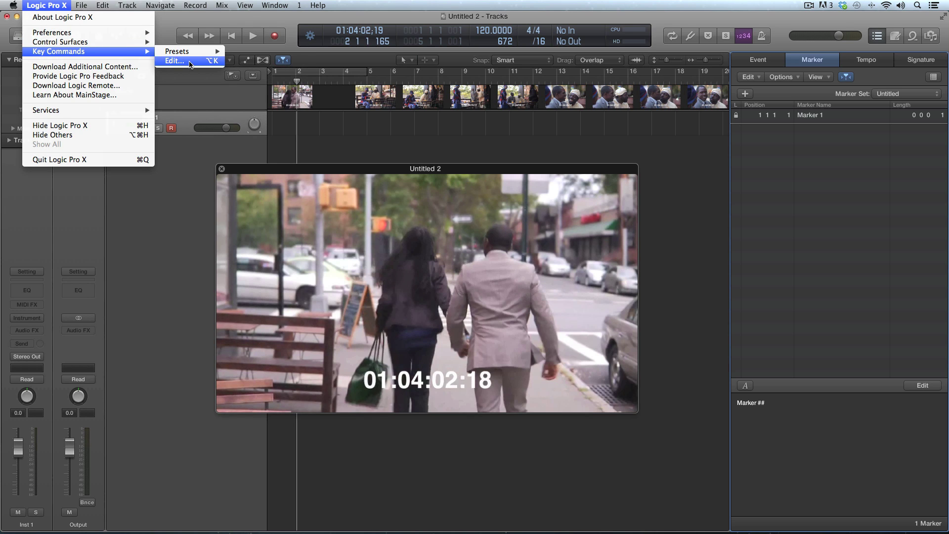
left_click(190, 62)
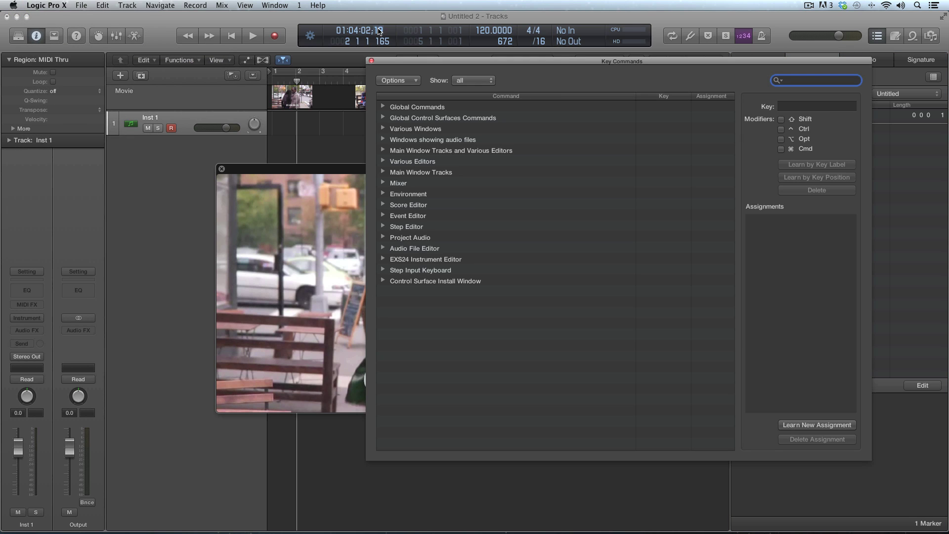
left_click(371, 61)
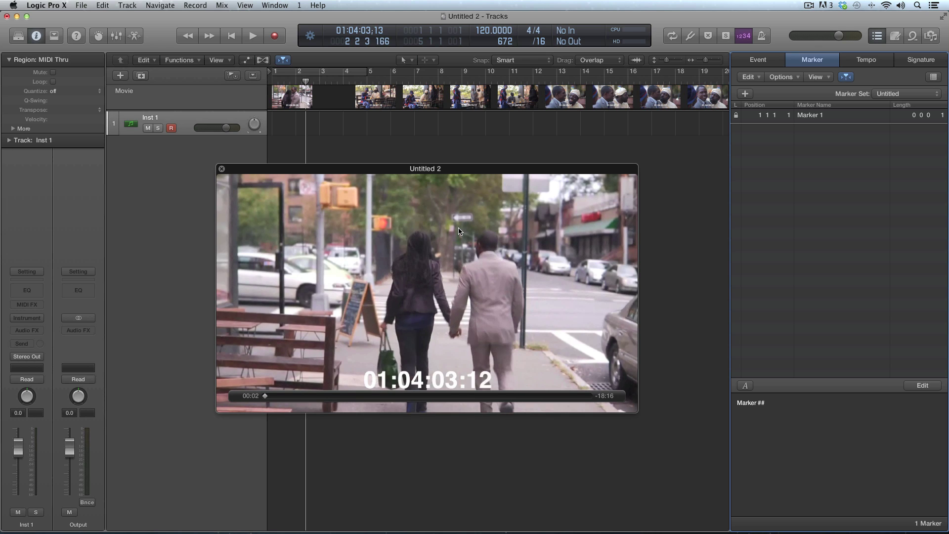
- Return the playhead to the start of bar 1 and reposition the floating movie window below the movie track
left_click_drag(401, 169, 332, 66)
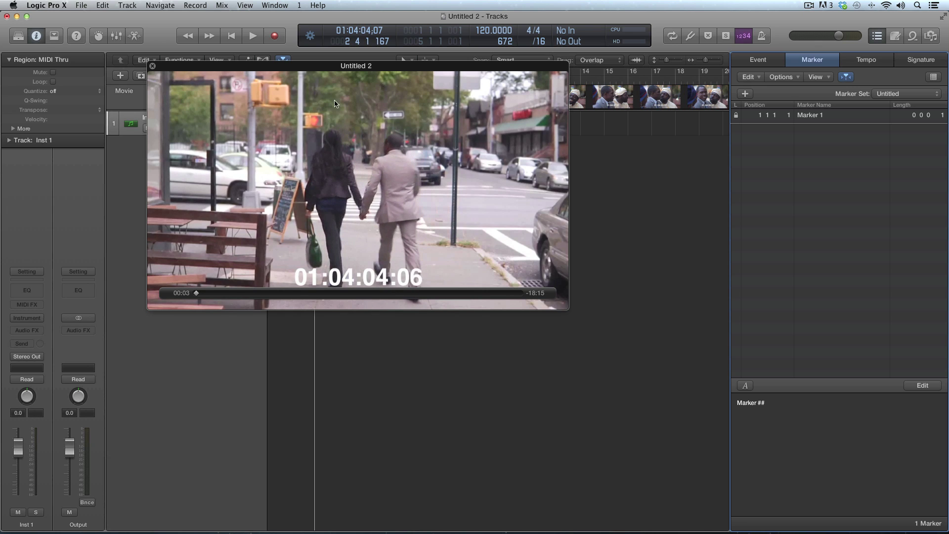
left_click_drag(325, 69, 317, 317)
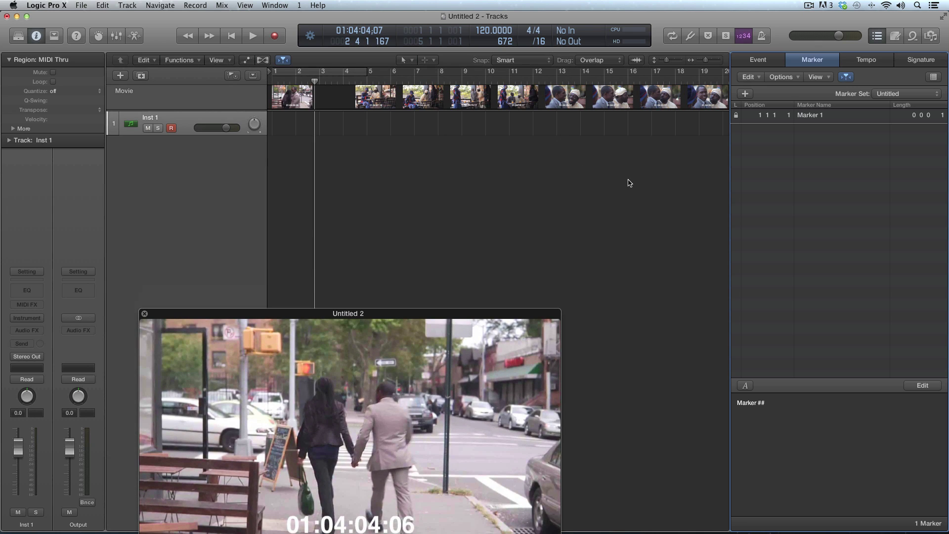
scroll(627, 180, "right", 10)
scroll(628, 180, "left", 10)
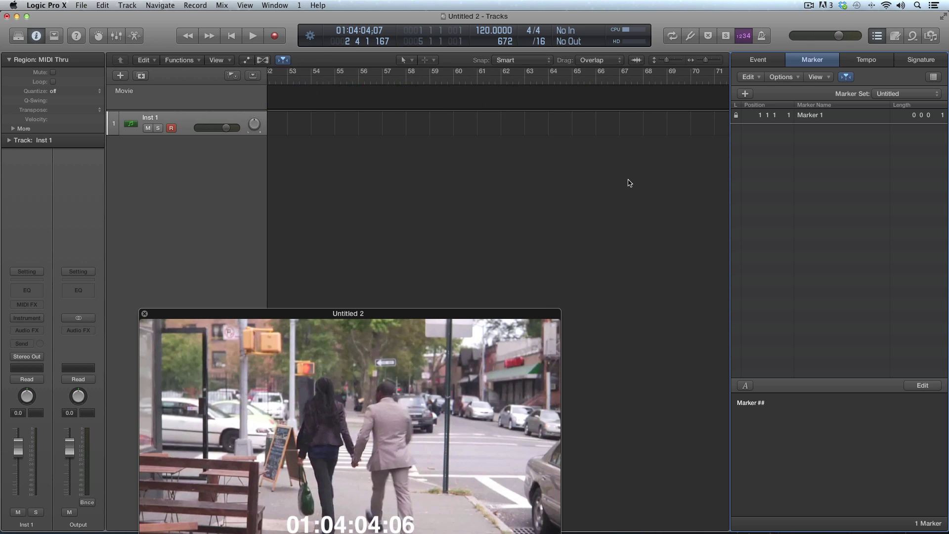
key("Return")
left_click_drag(218, 318, 311, 184)
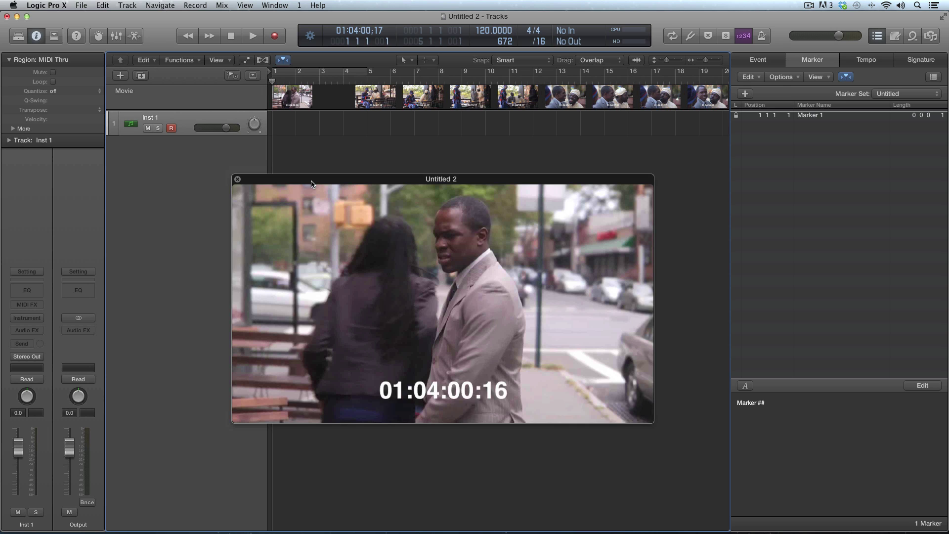
- Play the movie from about bar 10 and stop at the cut to the close-up of the smiling man in bar 12
mouse_move(483, 214)
left_click(408, 80)
left_click_drag(410, 82, 497, 90)
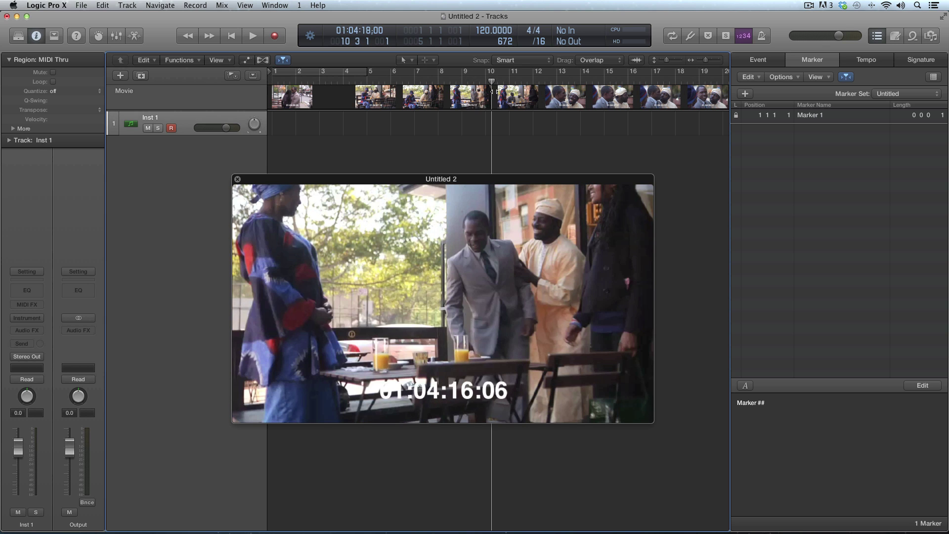
key("space")
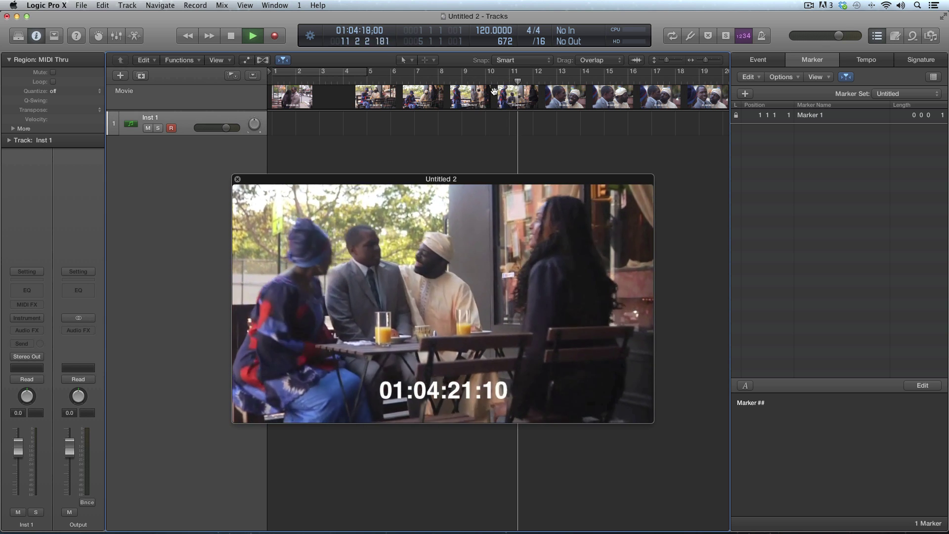
key("space")
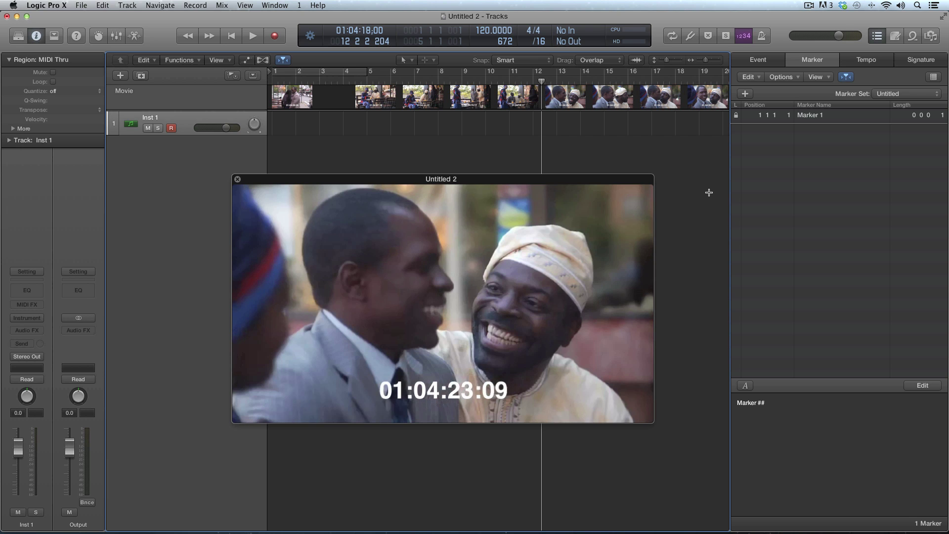
- Create a marker without rounding at the playhead in bar 12 and lock its SMPTE position
key("alt+apostrophe")
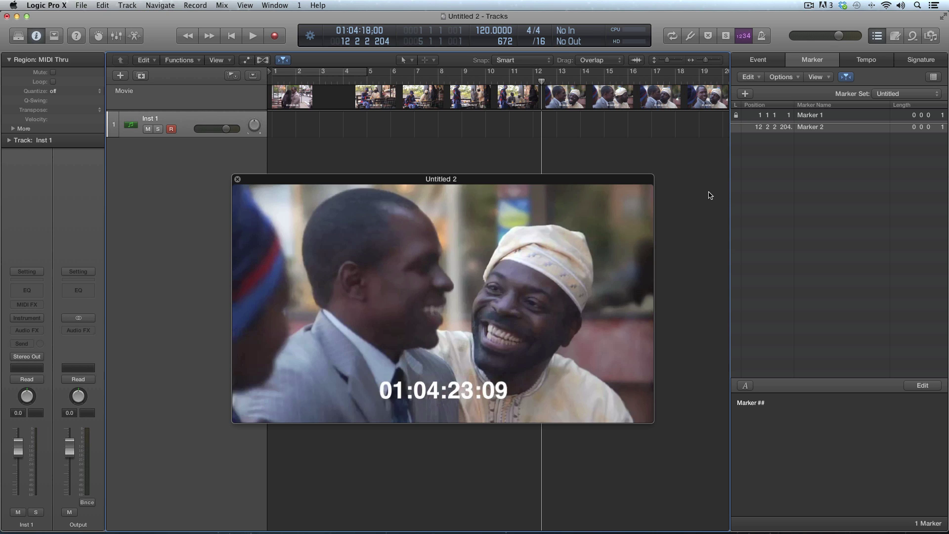
left_click(811, 129)
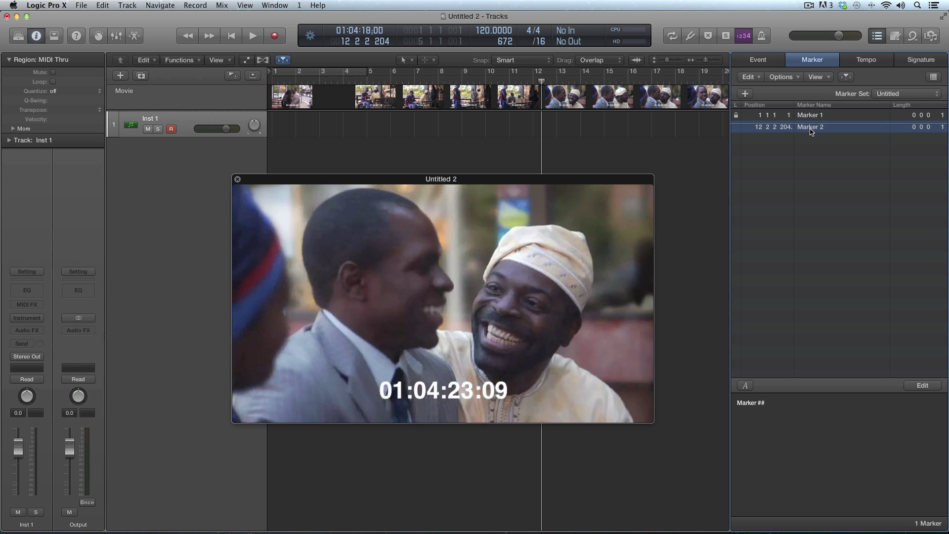
key("super+Page_Down")
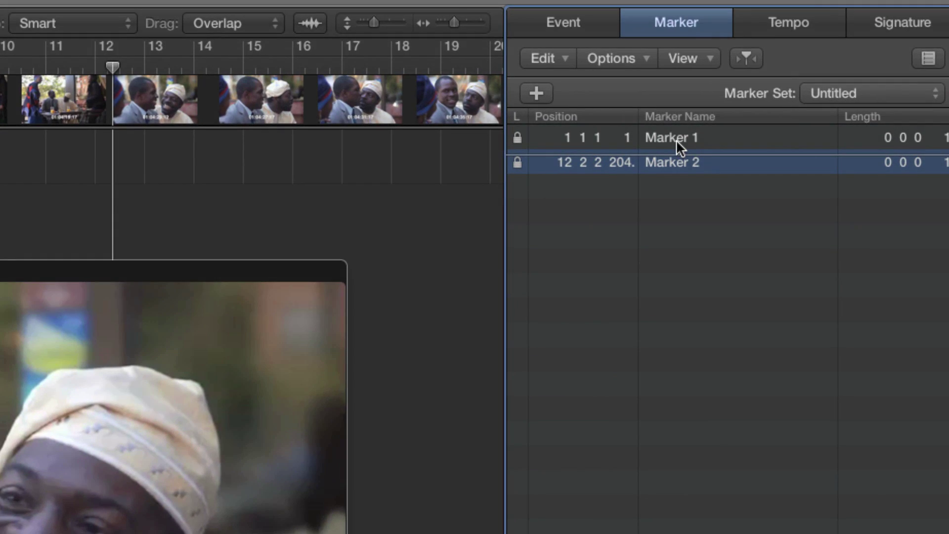
- Rename the bar 1 marker "music in" and the bar 12 marker "CUT to" followed by the film character's name
left_click(812, 116)
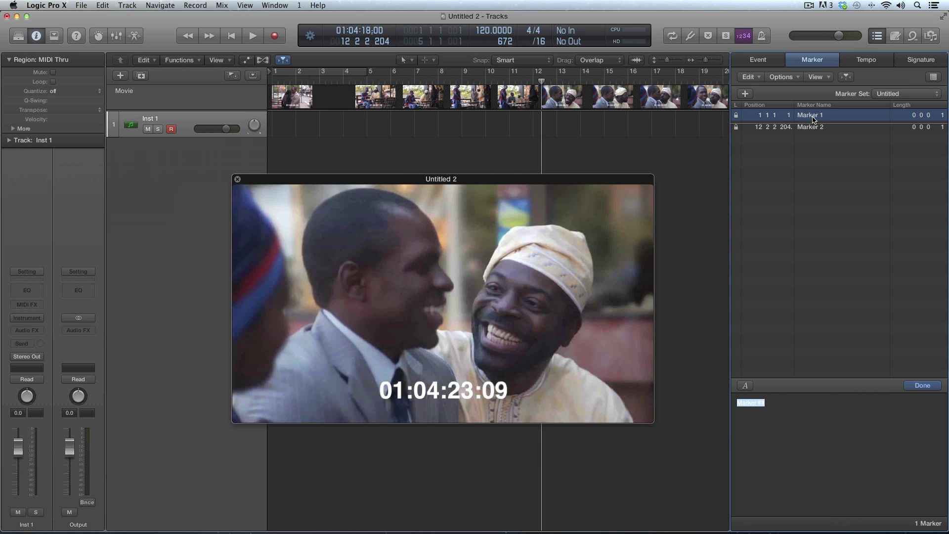
type("music in")
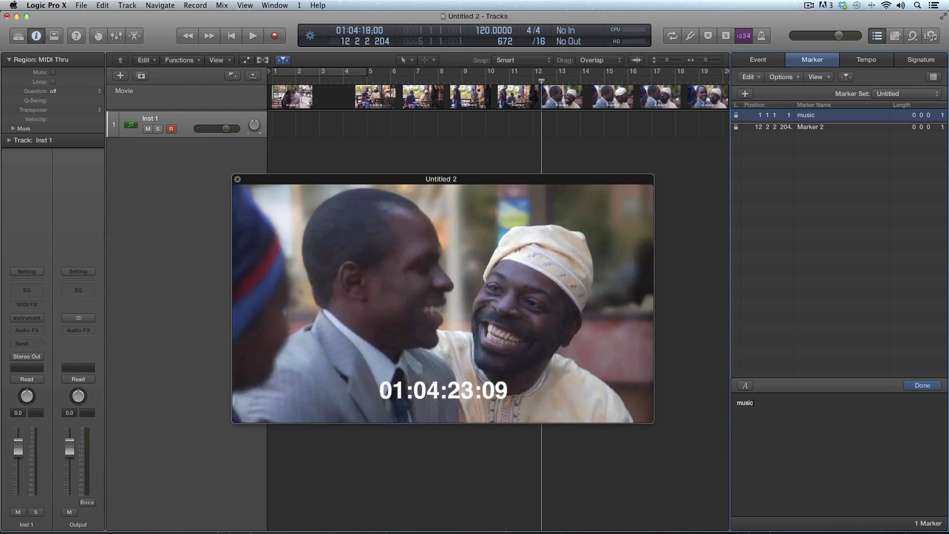
left_click(820, 127)
type("CU")
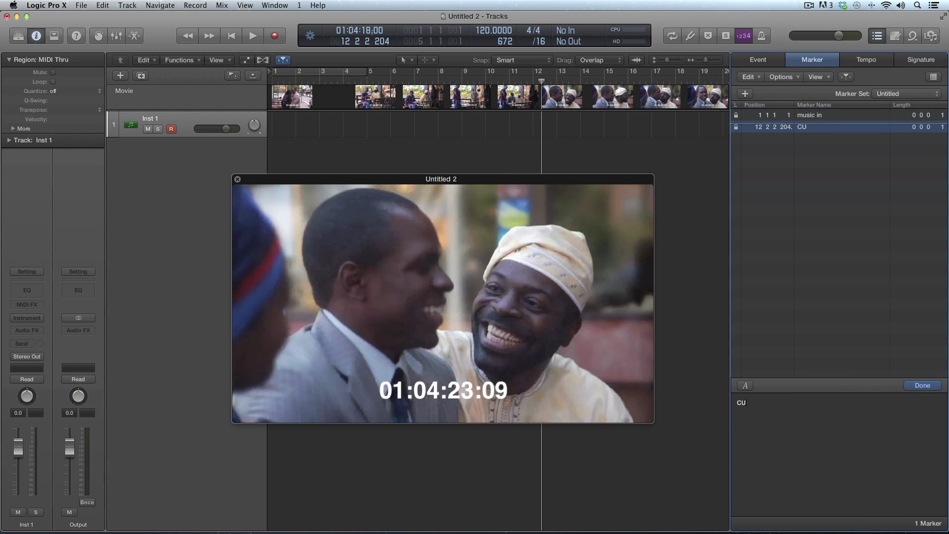
type("T to Mr. Afolabi")
- Move the movie window lower and add the Marker track to the displayed global tracks
left_click_drag(274, 181, 200, 202)
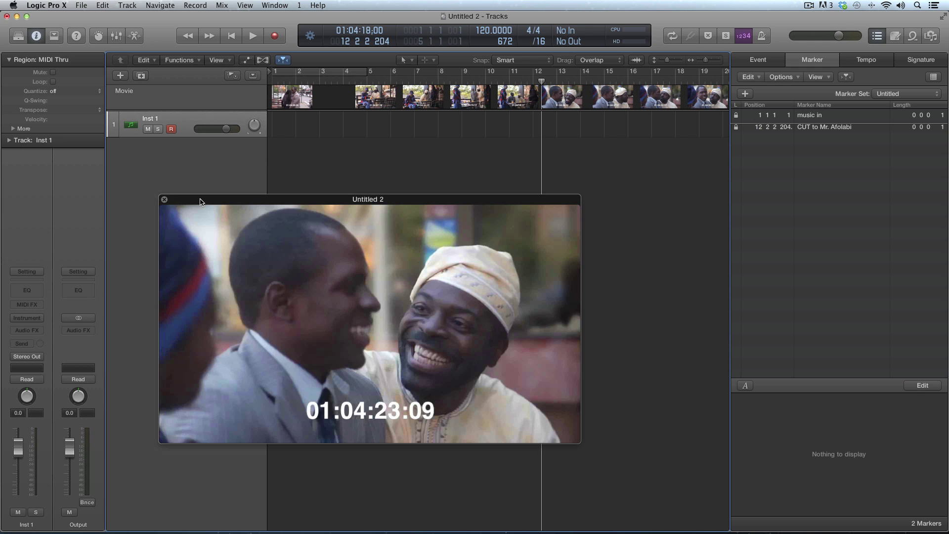
left_click_drag(200, 202, 254, 232)
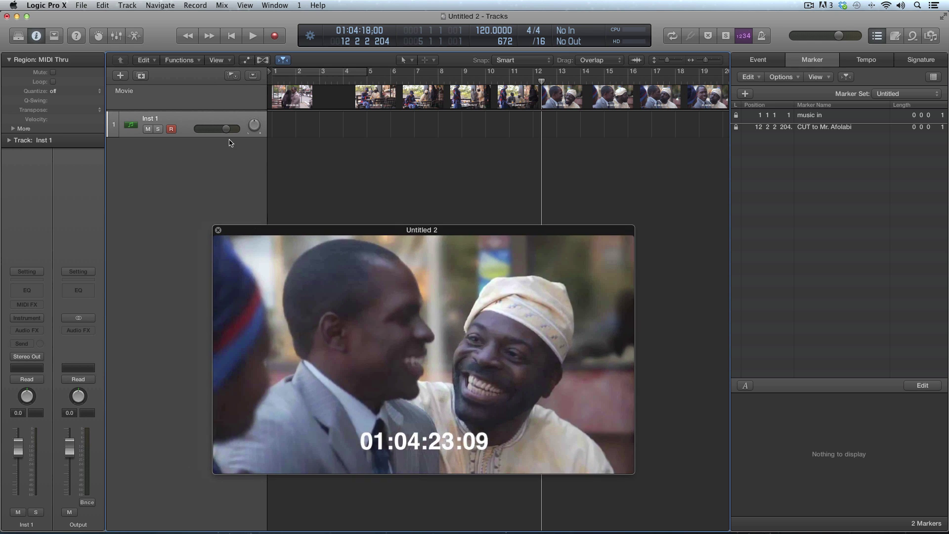
right_click(205, 105)
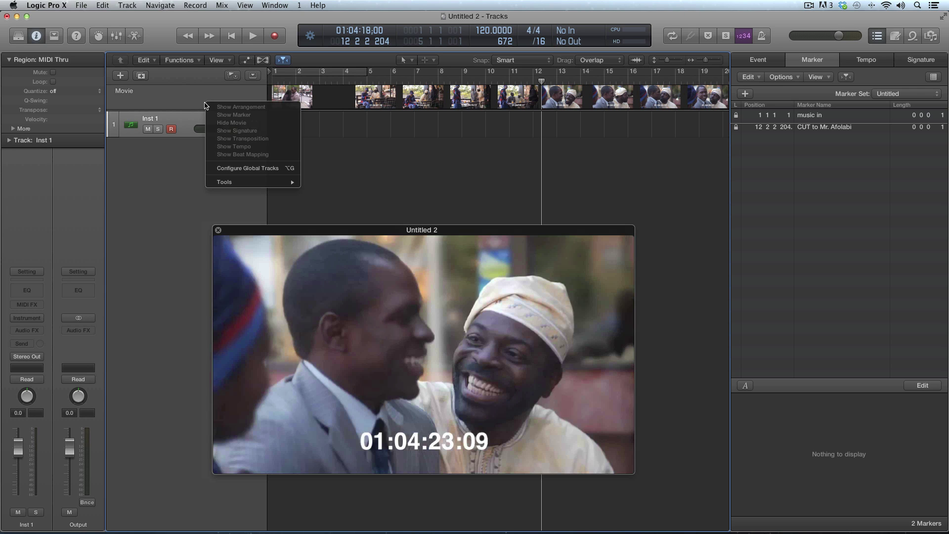
left_click(244, 169)
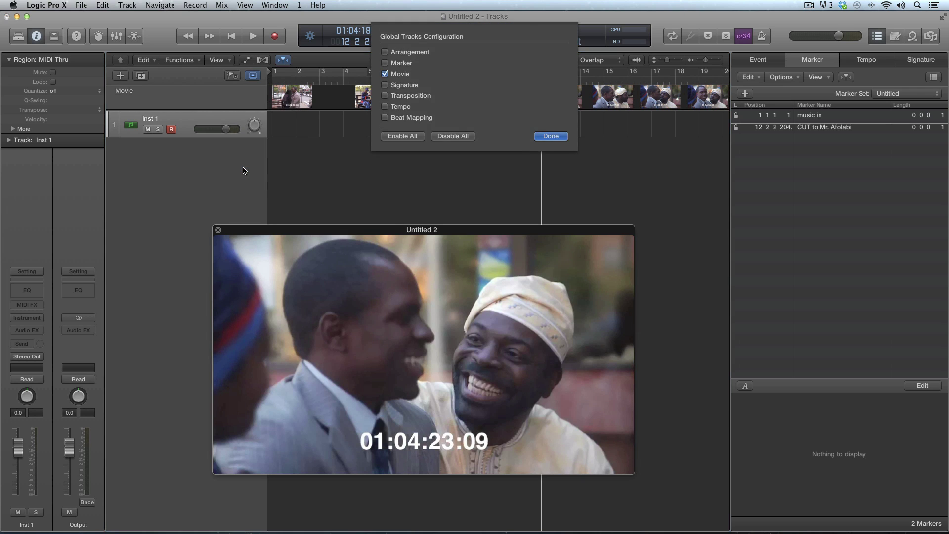
left_click(386, 63)
left_click(549, 137)
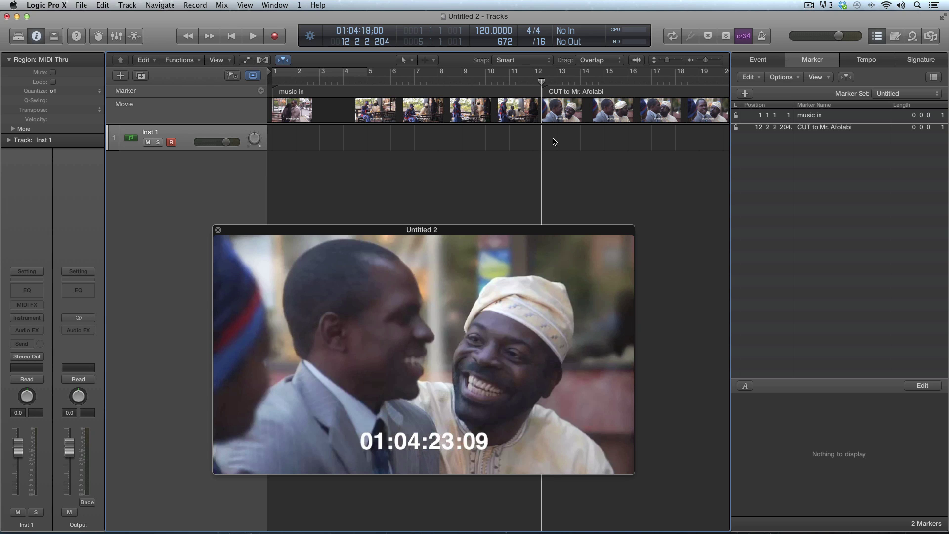
- Open Tempo Operations and place its window below the bar 12 marker
key("super+Right")
key("super+Right")
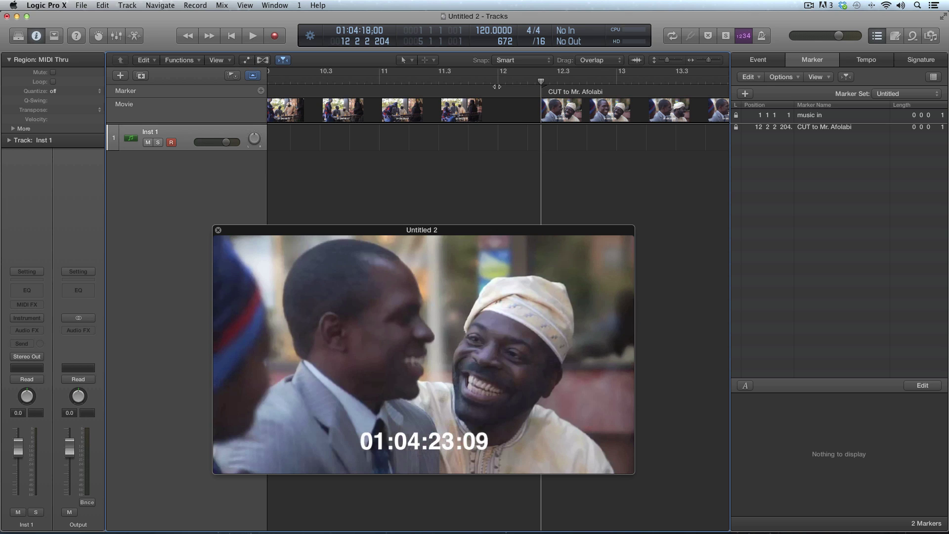
left_click(103, 5)
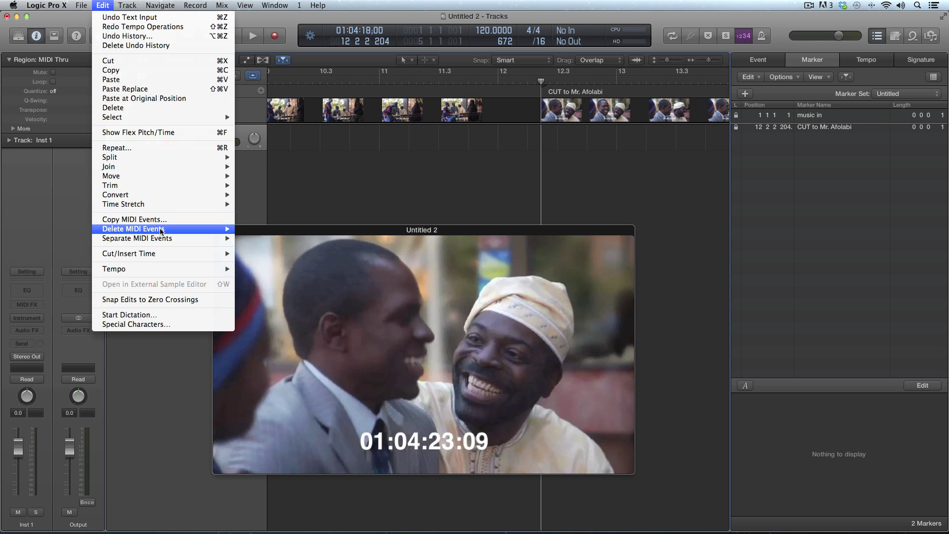
mouse_move(149, 268)
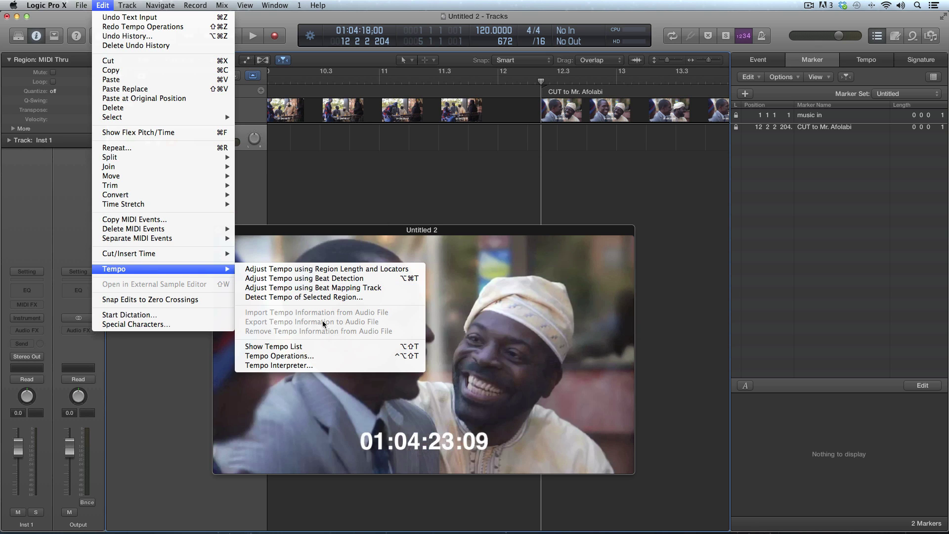
left_click(321, 355)
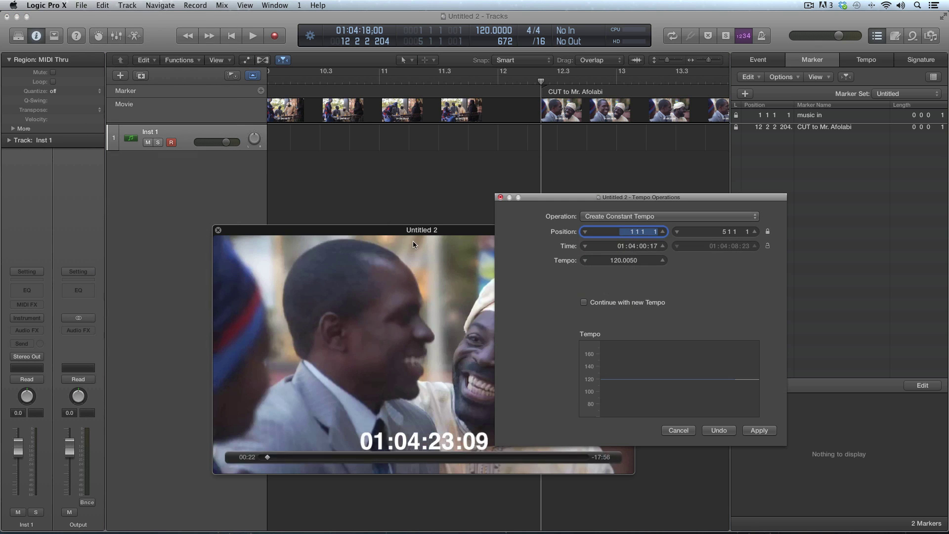
left_click_drag(746, 199, 649, 174)
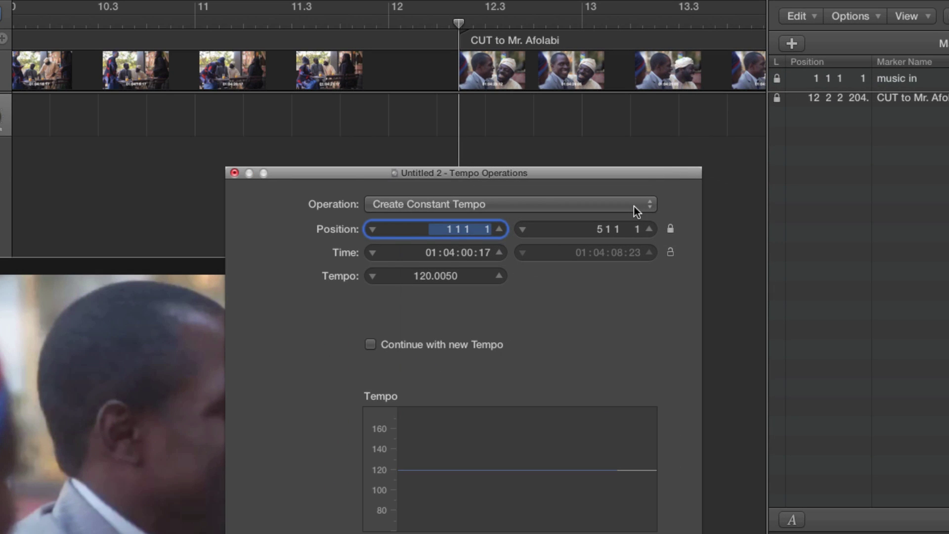
- Switch the tempo operation to Create Tempo Curve to view its options, and set it back to Create Constant Tempo
left_click(634, 206)
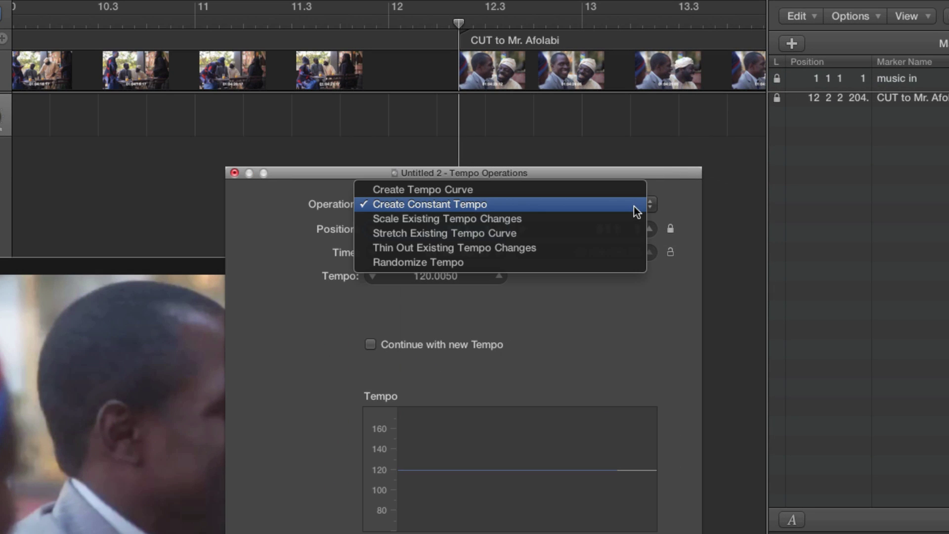
left_click(591, 190)
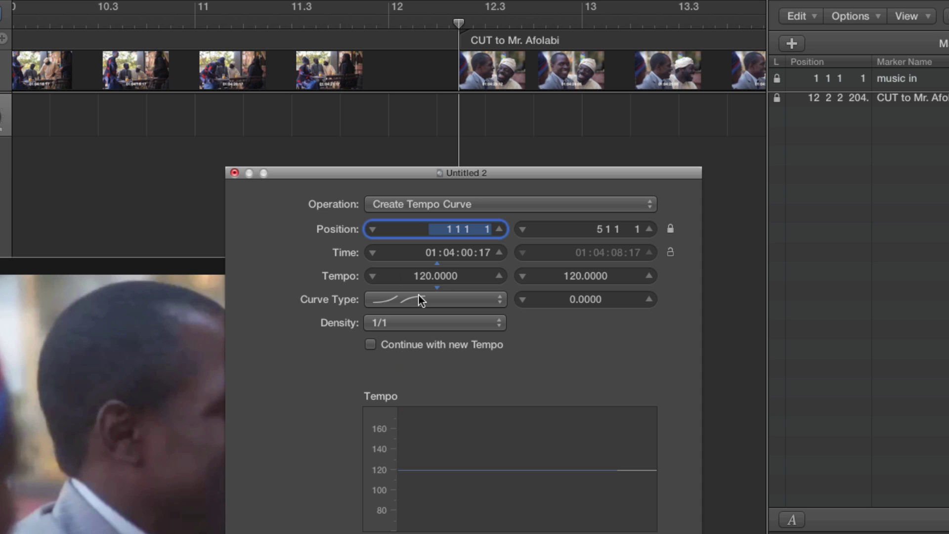
left_click(460, 206)
left_click(462, 220)
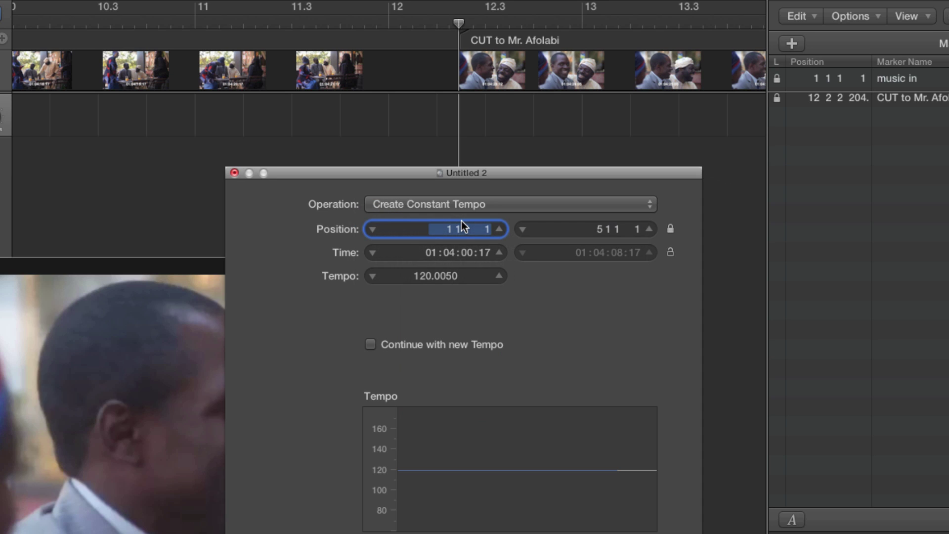
- Set the constant tempo's end position to bar 12, unlock its end time and set that to 01:04:23:09
left_click(585, 229)
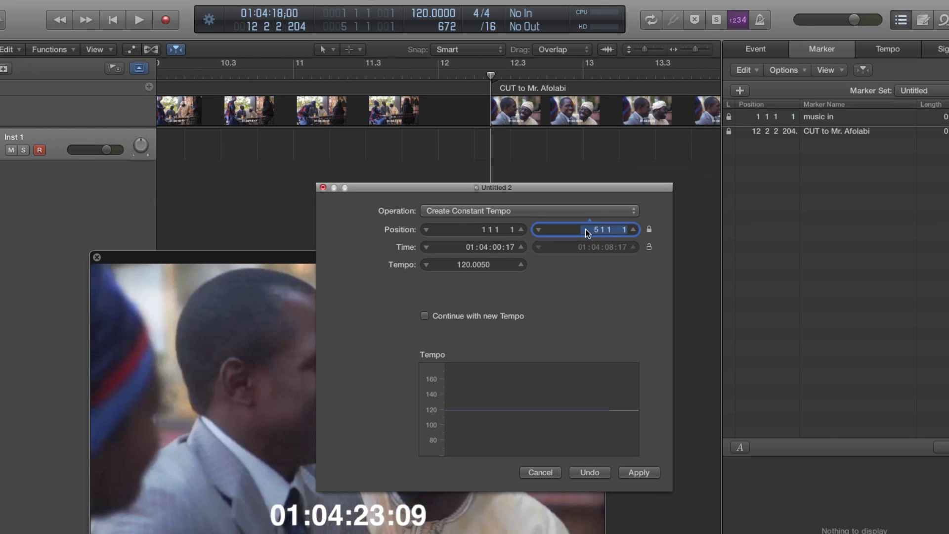
type("12")
key("Tab")
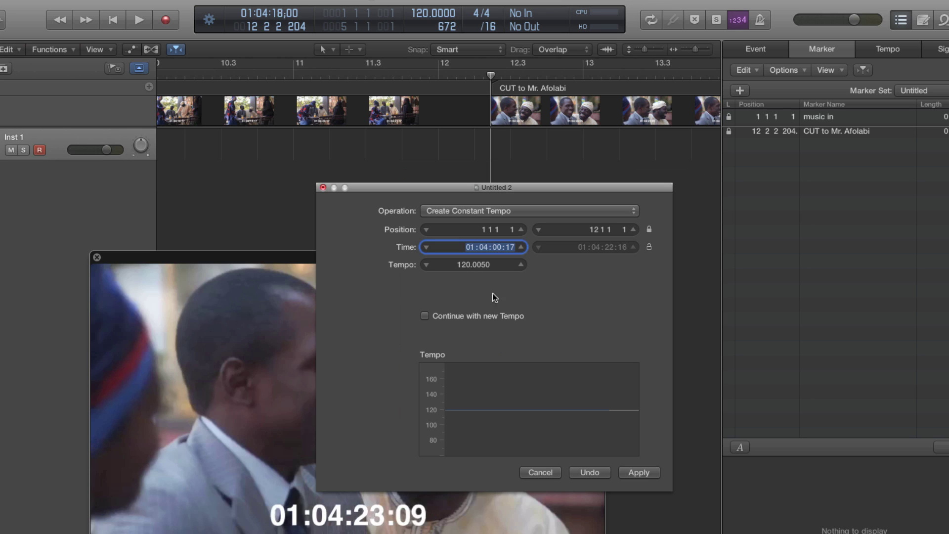
left_click(649, 246)
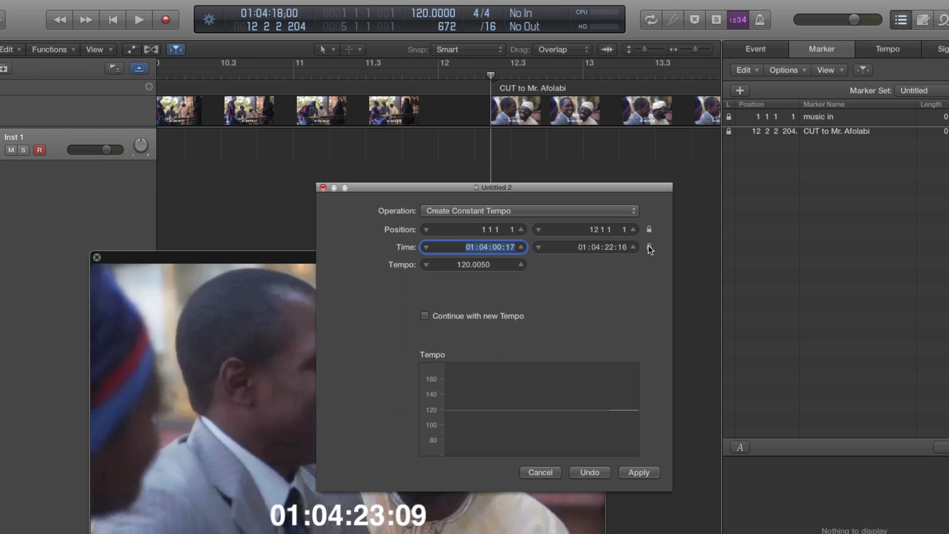
left_click(609, 249)
type("1 ")
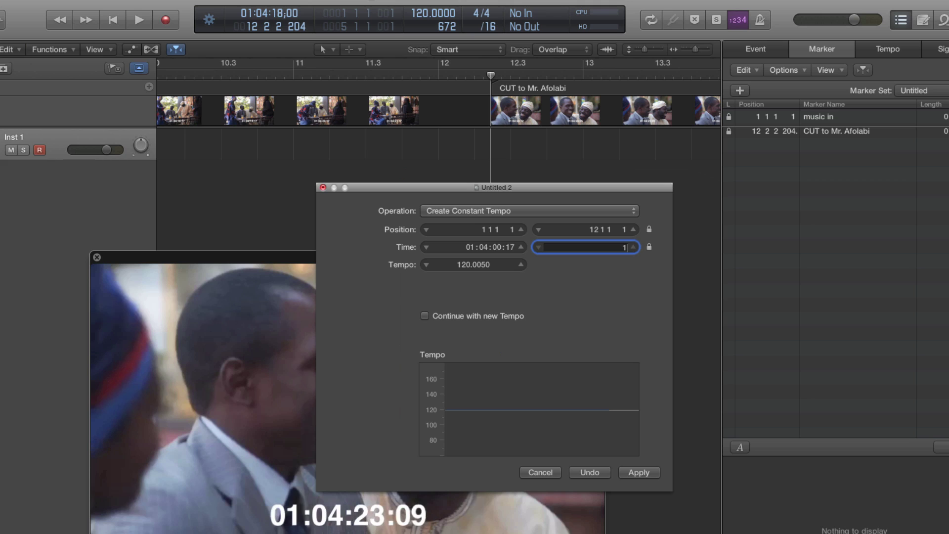
type("4 23 9")
key("Tab")
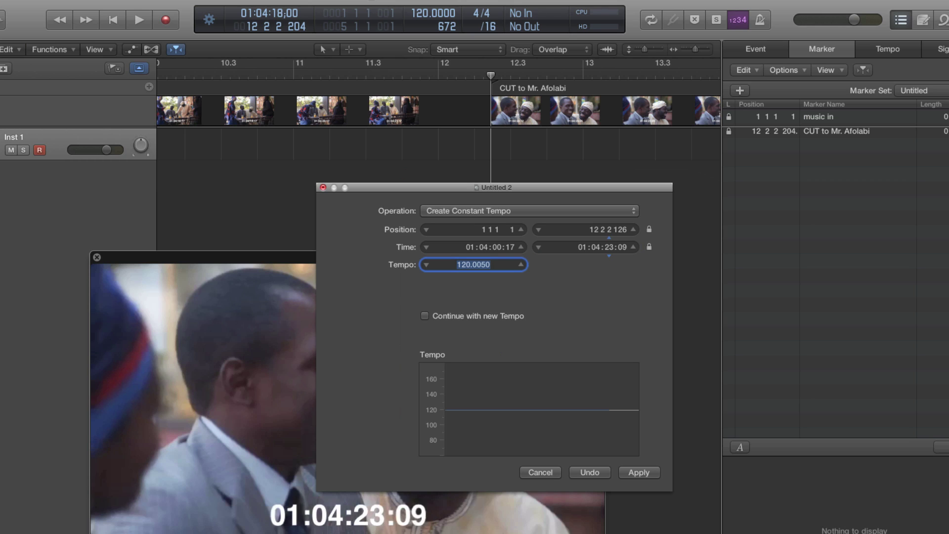
- Reset the end position to bar 12 and apply the operation with Continue with new Tempo enabled, closing Tempo Operations
left_click(608, 230)
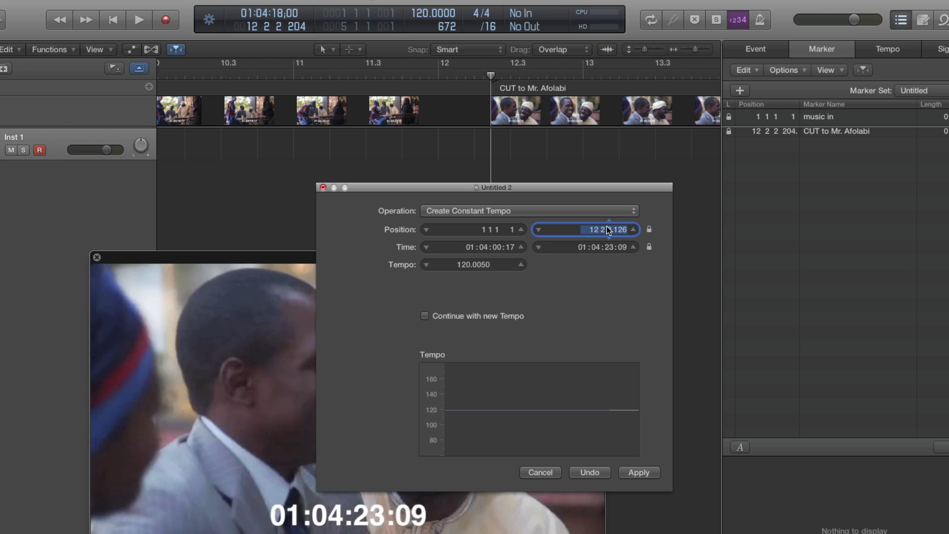
type("12")
key("Tab")
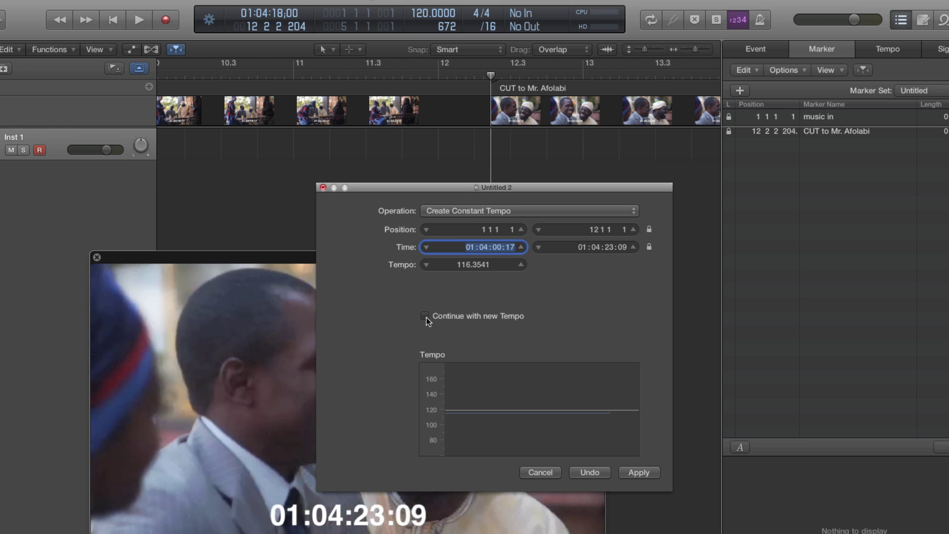
left_click(646, 476)
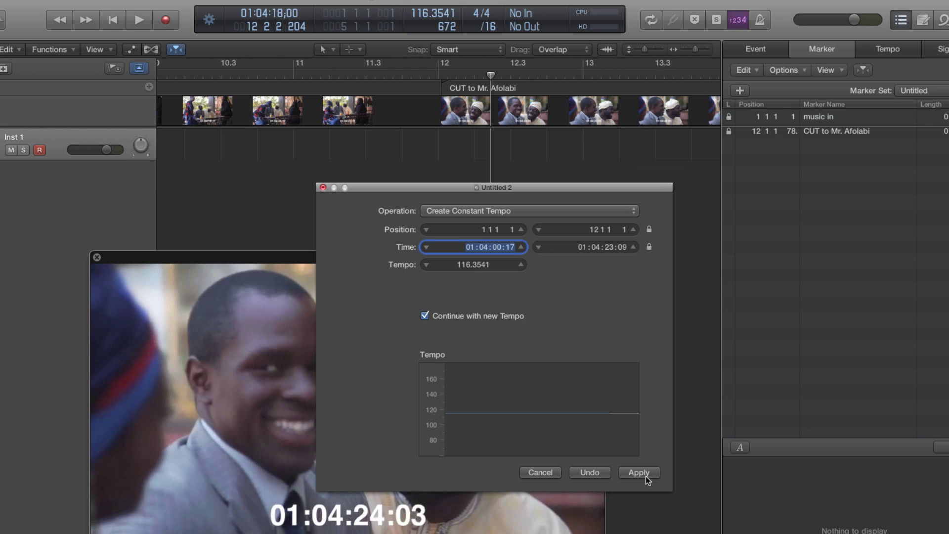
left_click(323, 188)
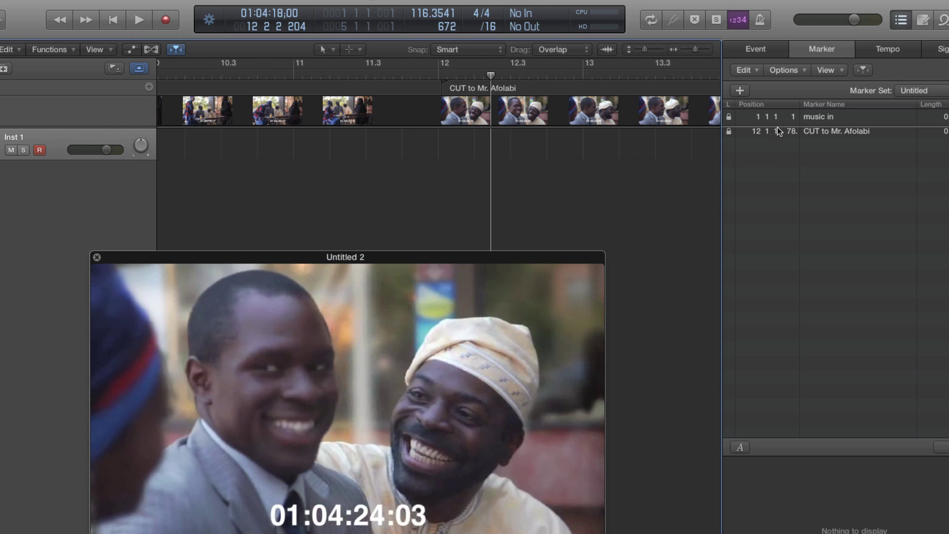
- Examine the picture cut around the bar 12 marker by moving the playhead back and forth in small increments
key("comma")
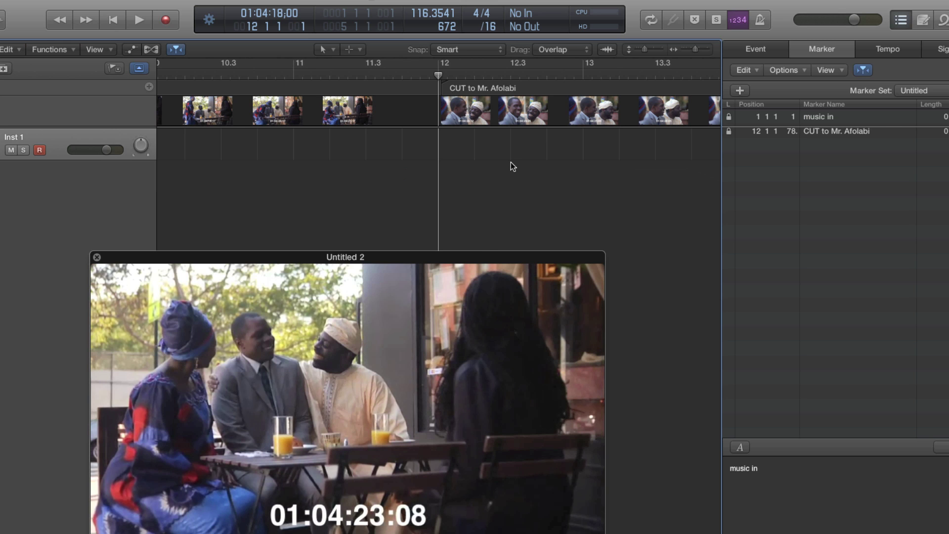
key("super+Right")
key("super+Right")
key("super+Right")
key("super+Right")
key("super+Right")
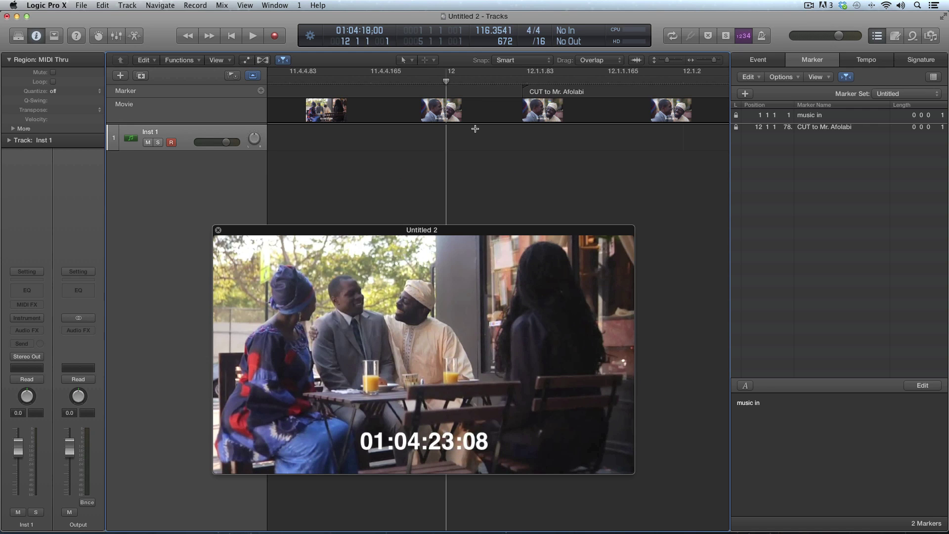
key("comma")
key("comma")
key("period")
key("comma")
key("period")
key("comma")
key("comma")
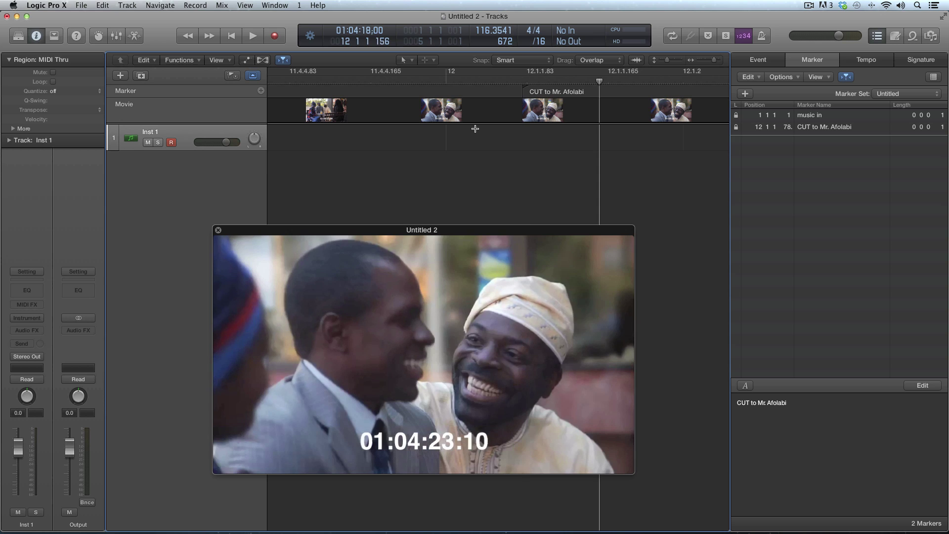
- Move the playhead back to just before the cut, view the whole cue and return to its start
key("alt+Left")
key("super+Left")
key("super+Left")
key("super+Left")
key("super+Left")
key("super+Left")
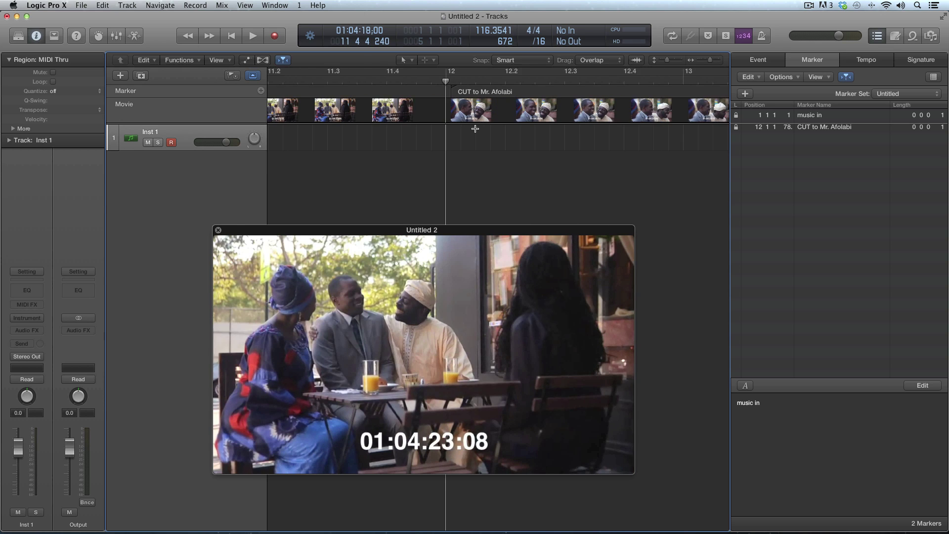
key("super+Left")
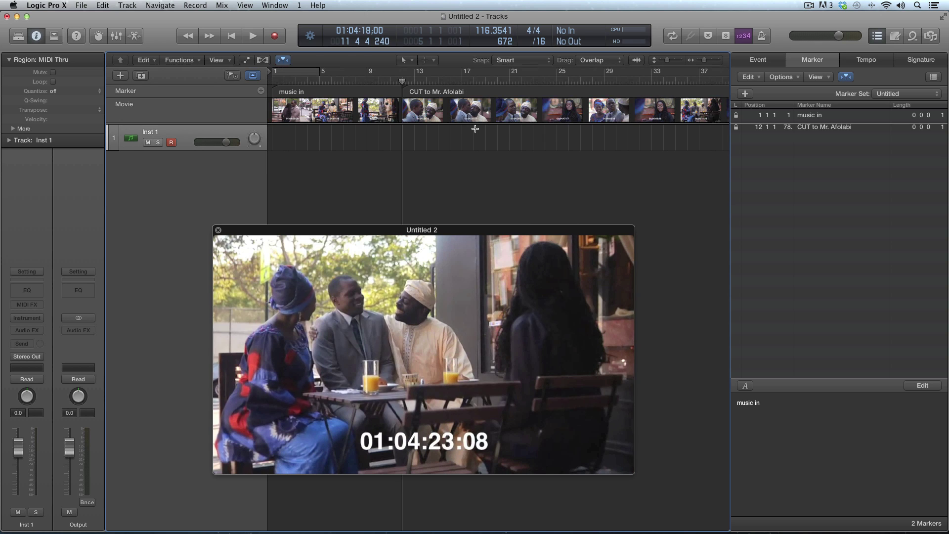
key("Return")
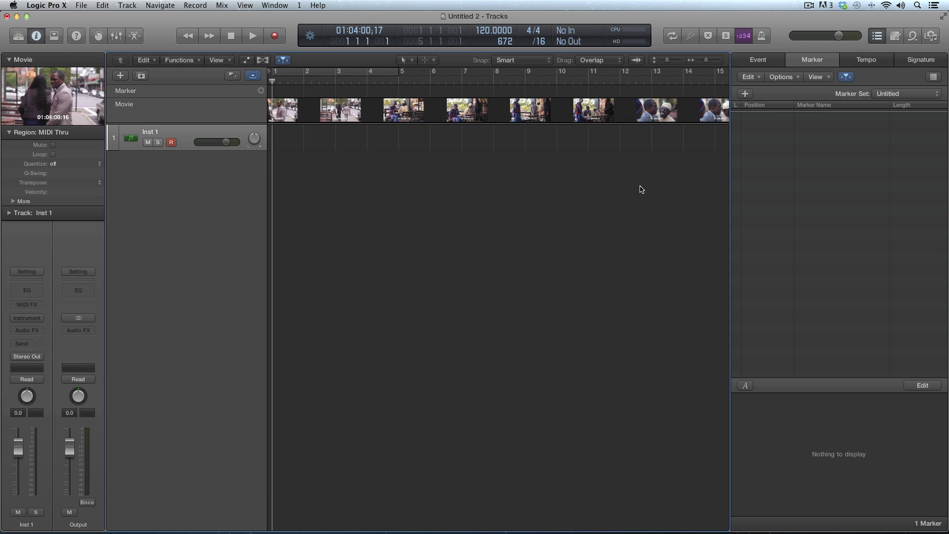
- Switch to Finder and open Q4.logicx from the Q4 folder, closing the untitled project without saving it
key("super+Tab")
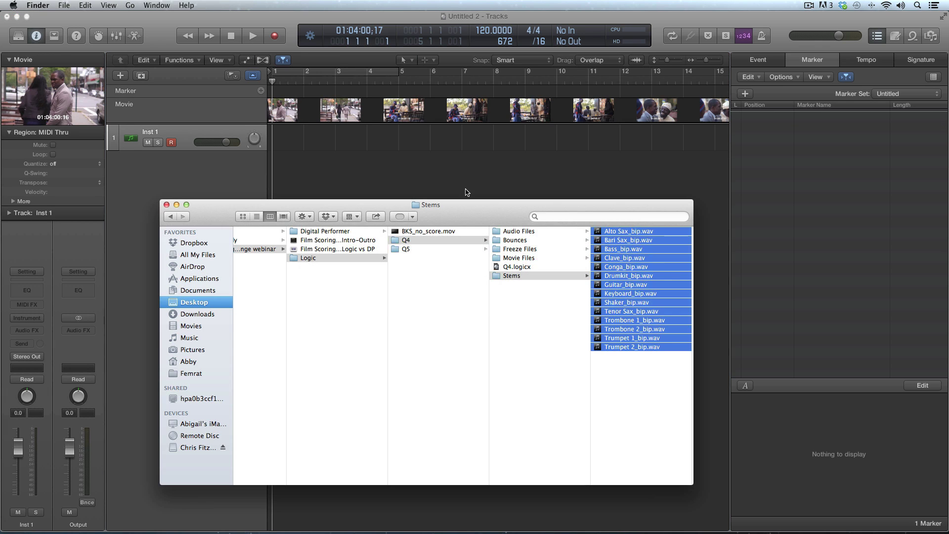
left_click(408, 242)
left_click(519, 266)
double_click(518, 268)
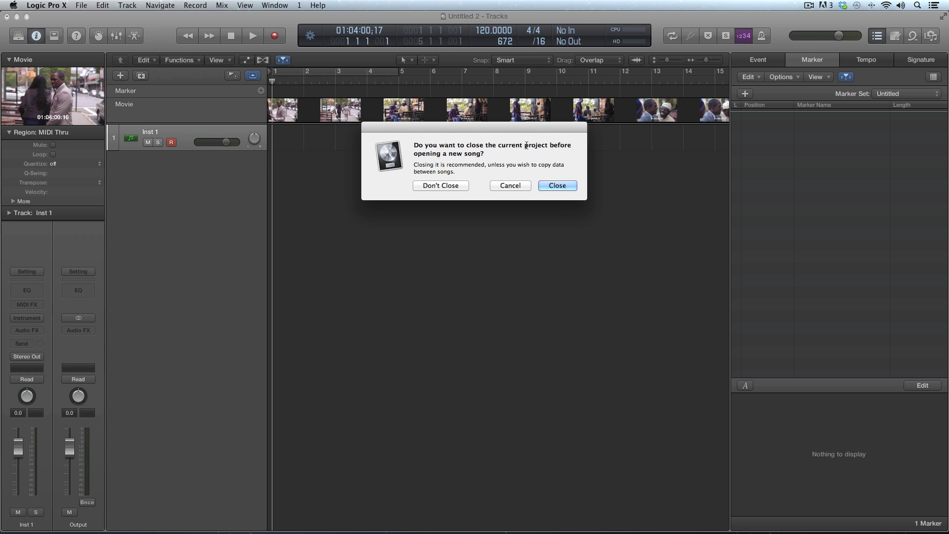
left_click(556, 186)
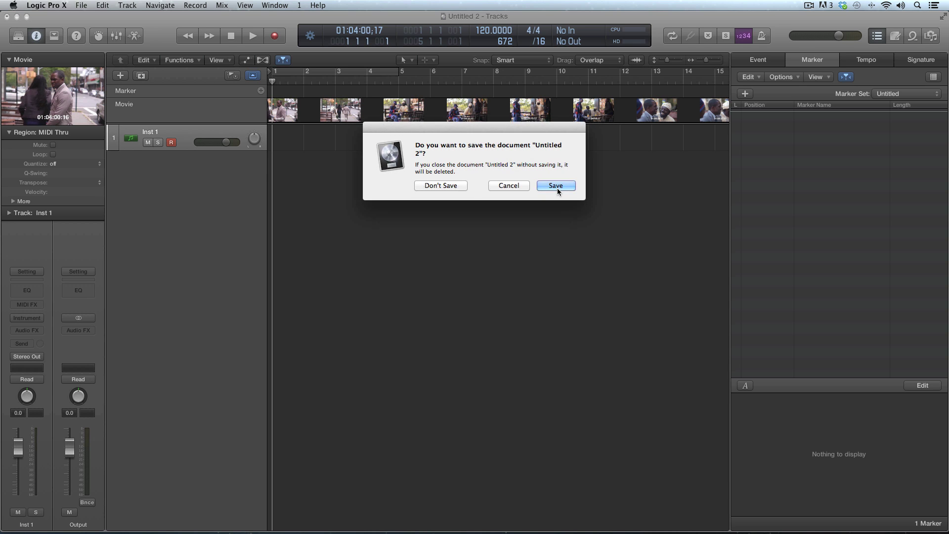
left_click(453, 188)
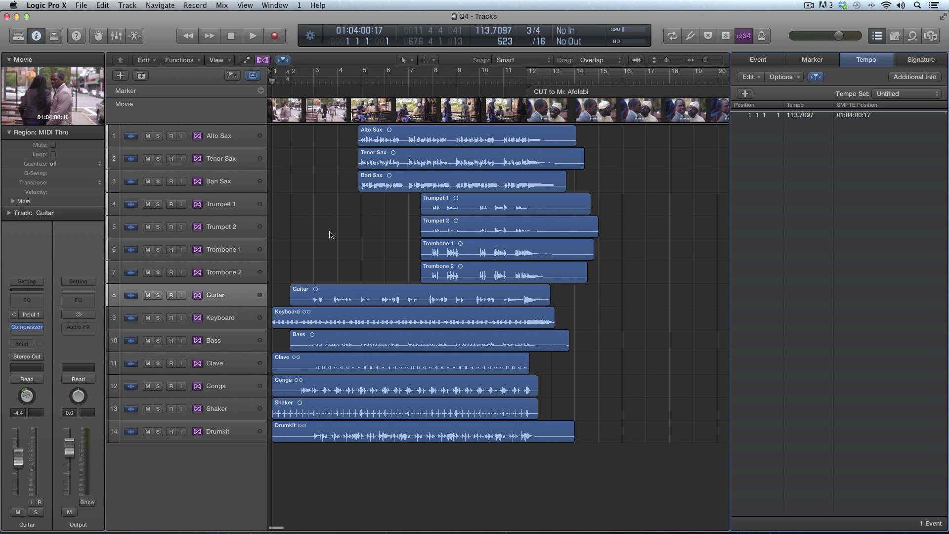
- Play the opening bars of the Q4 cue from bar 1, return to the start and view all its regions
left_click(347, 474)
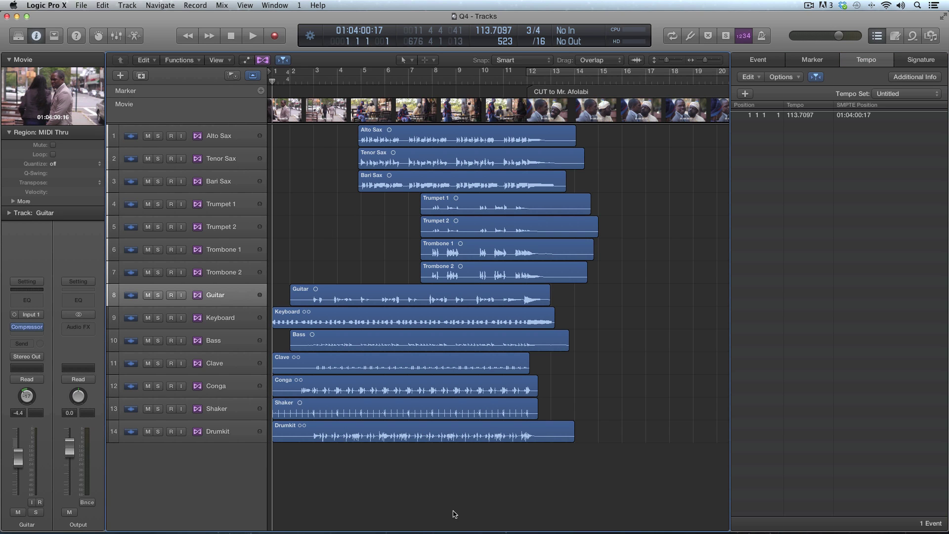
key("space")
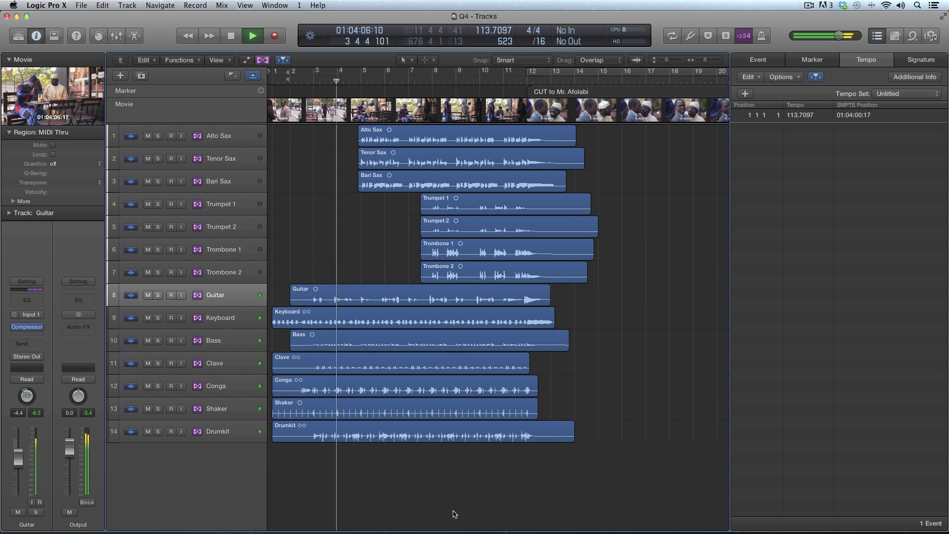
key("space")
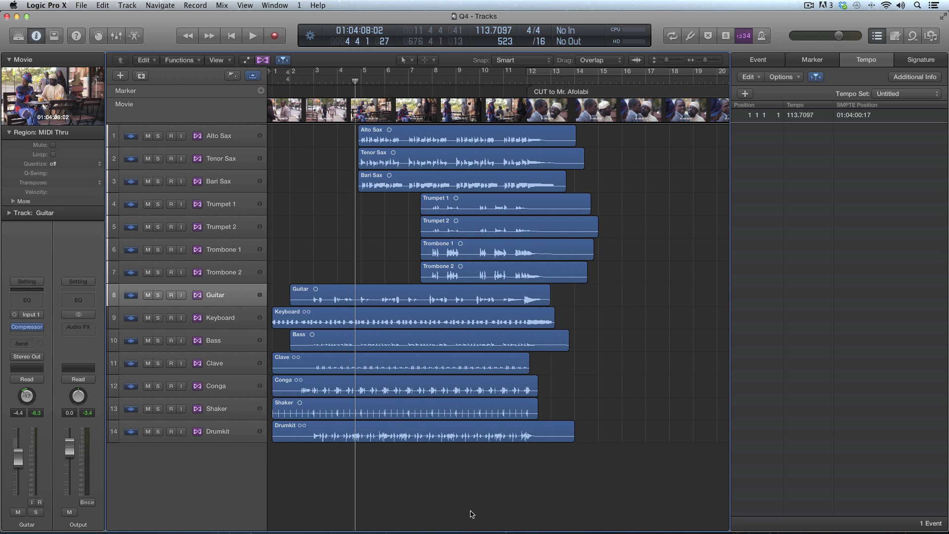
key("space")
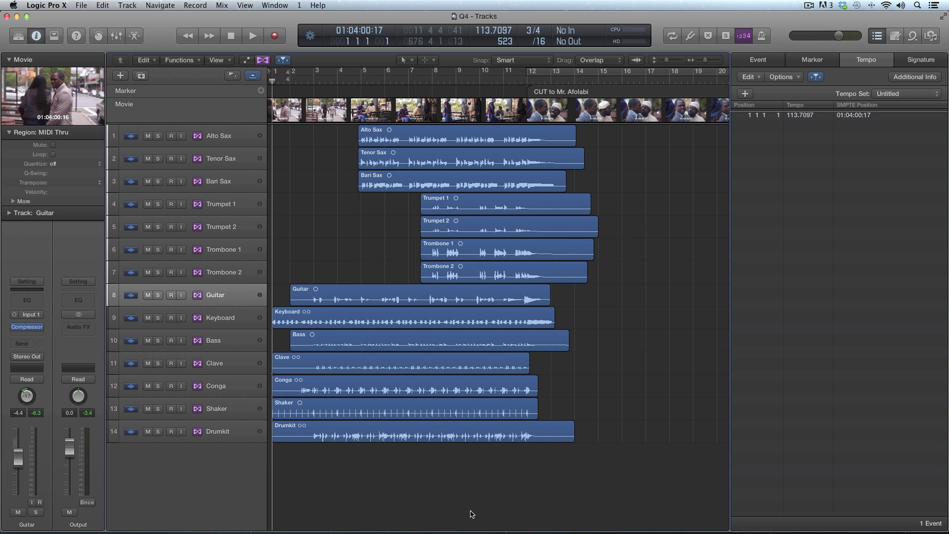
key("super+Right")
key("super+Right")
key("super+Left")
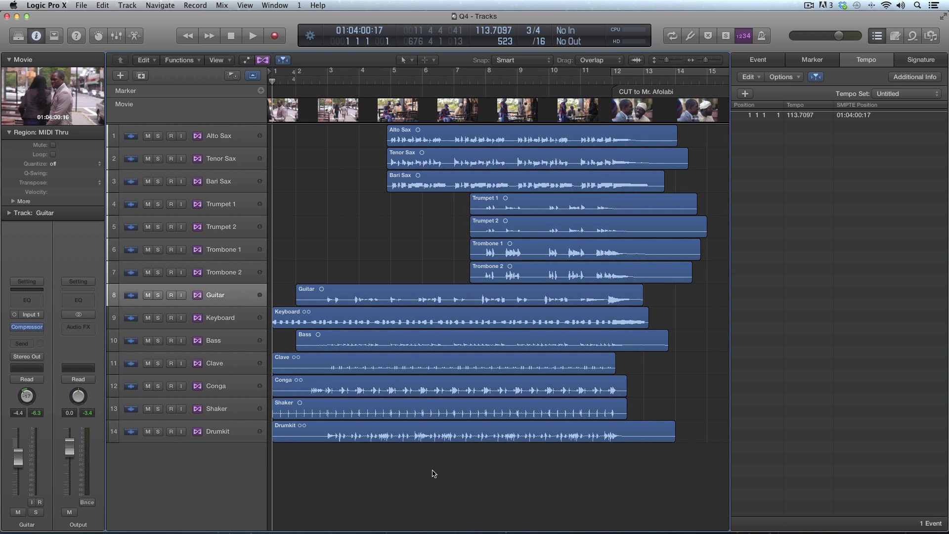
- Select all regions and set up an offline project bounce as a 24-bit, 48000 Hz interleaved AIFF without dithering
key("super+a")
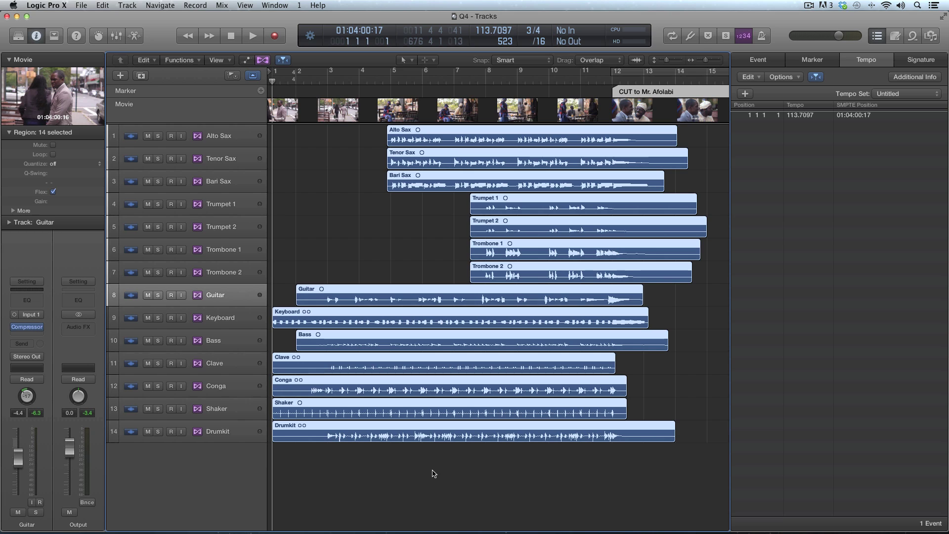
left_click(82, 5)
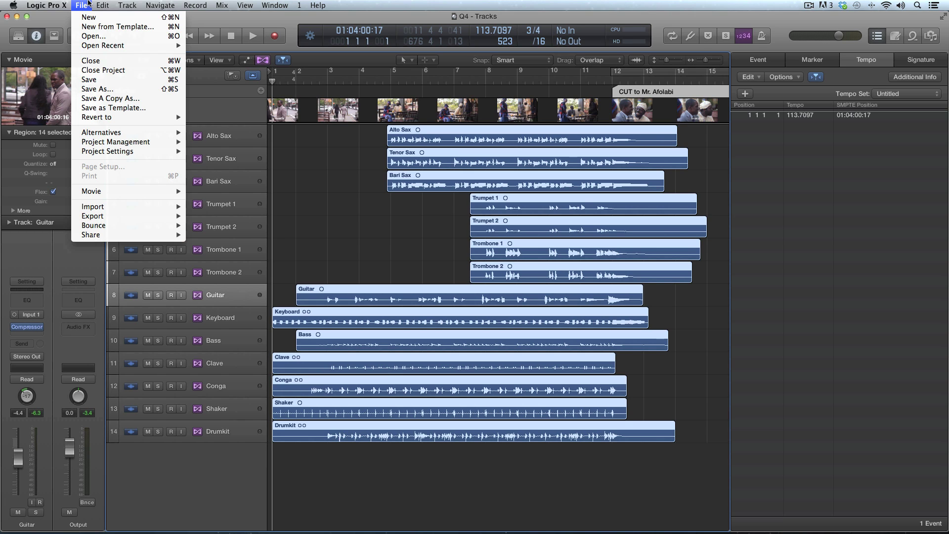
mouse_move(104, 225)
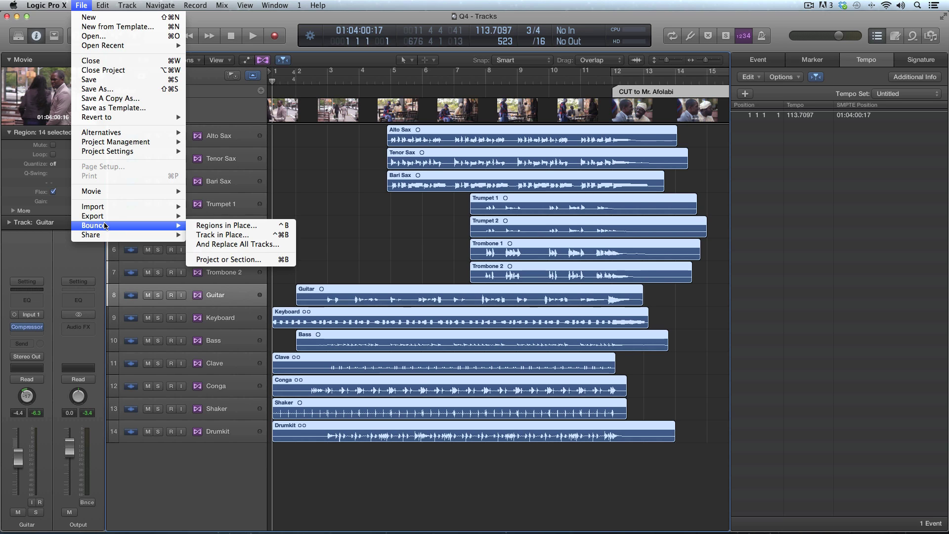
left_click(235, 262)
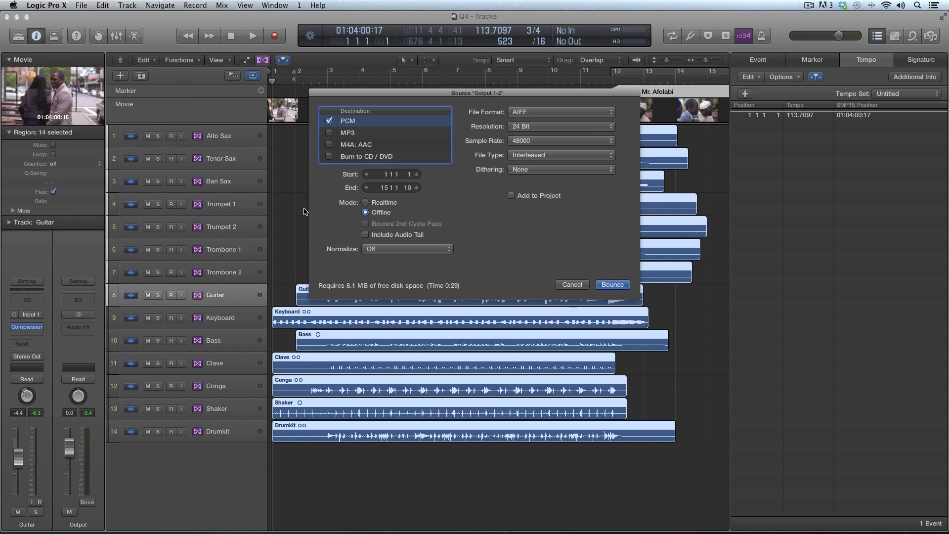
left_click(613, 284)
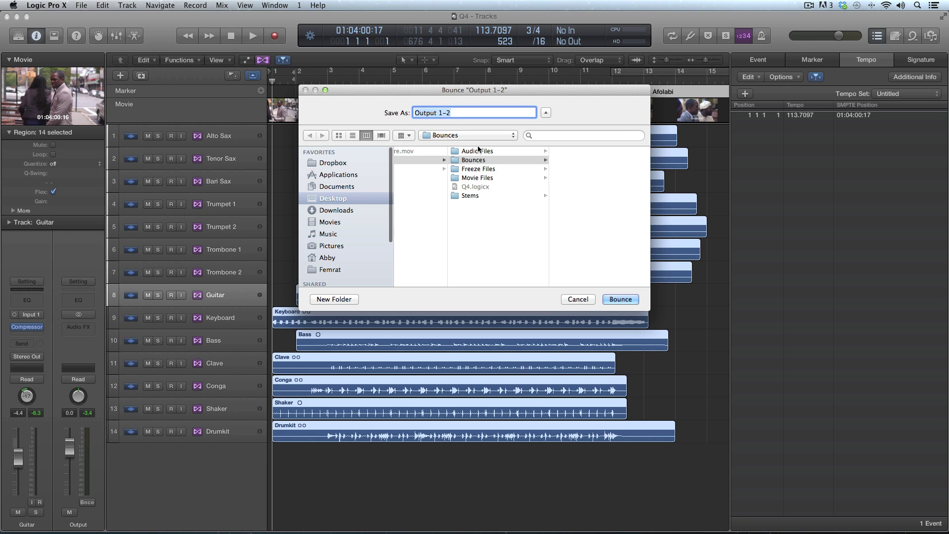
- Name the bounce Q4_01_04_00_17 and save it in the Bounces folder
type("Q4_")
type("01_0")
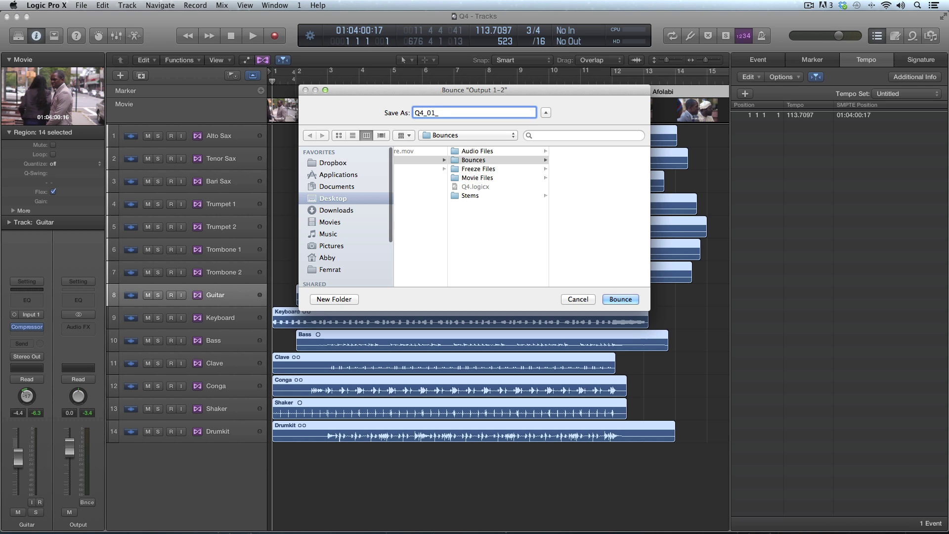
type("4_00_17")
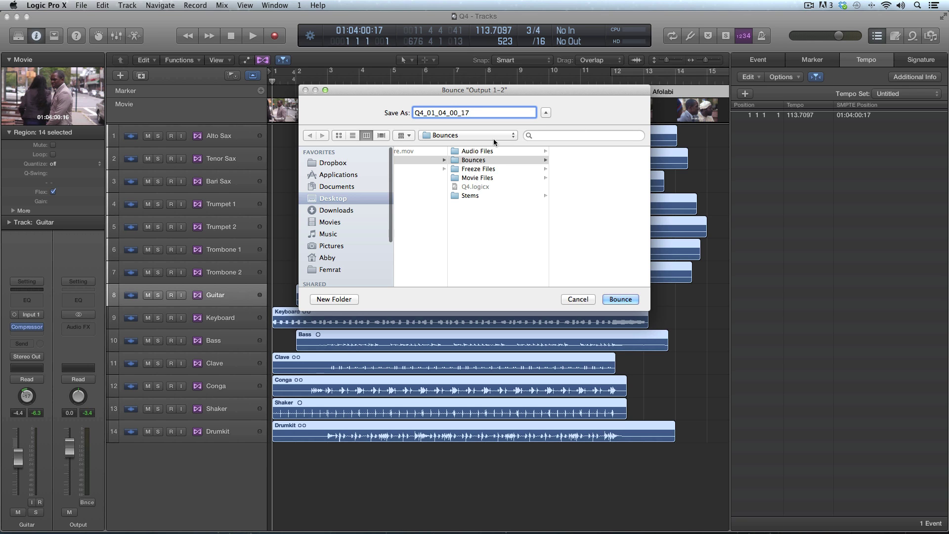
left_click(478, 163)
left_click(624, 300)
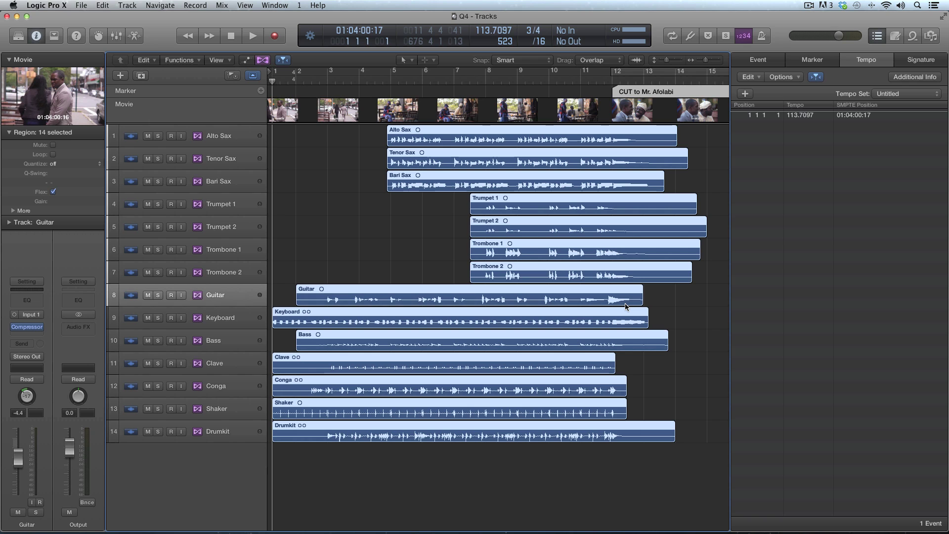
- Switch to Finder and open Q5.logicx from the Q5 folder, closing the Q4 project
key("super+Tab")
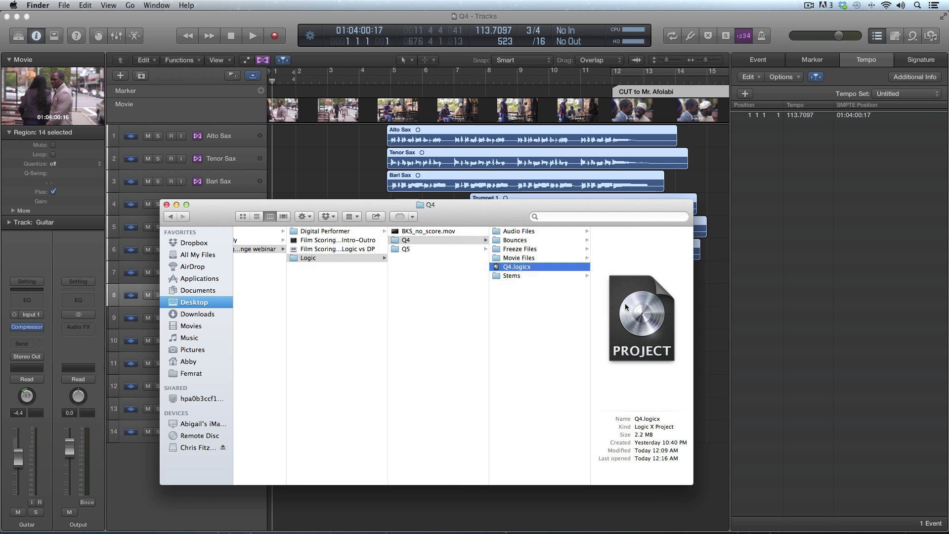
key("Down")
key("Right")
key("Down")
key("Down")
key("Down")
key("super+o")
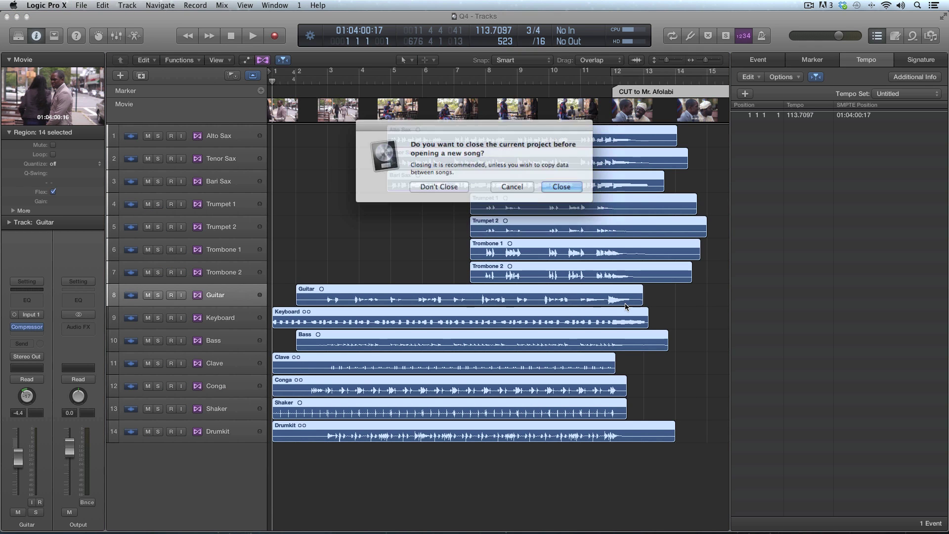
left_click(557, 186)
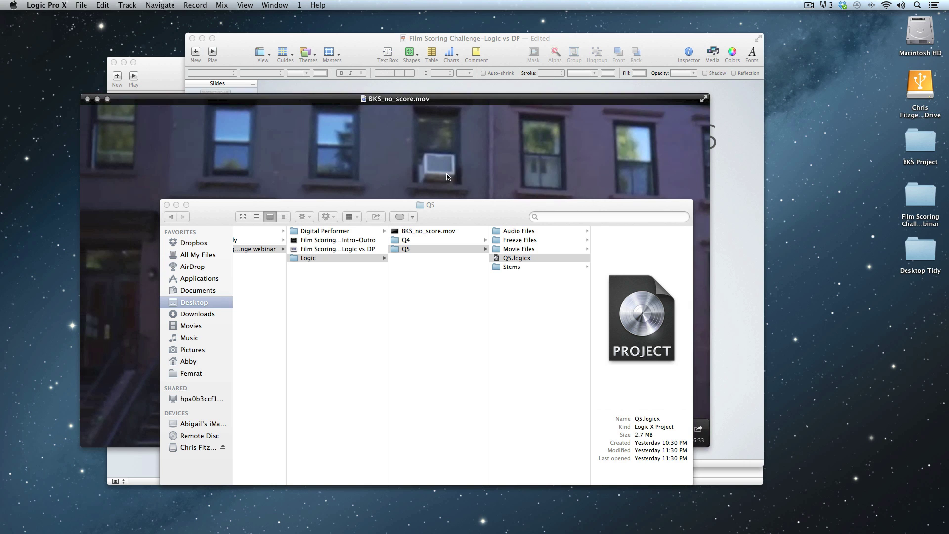
- Bounce the Q5 project offline as a 24-bit, 48000 Hz interleaved AIFF named Q5_01_05_10_09 in its Bounces folder
key("Return")
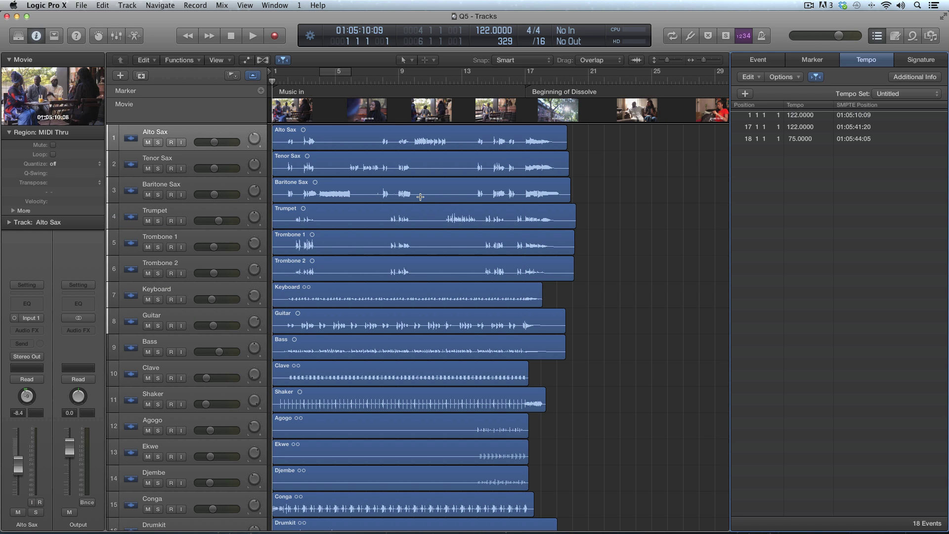
key("super+a")
key("super+b")
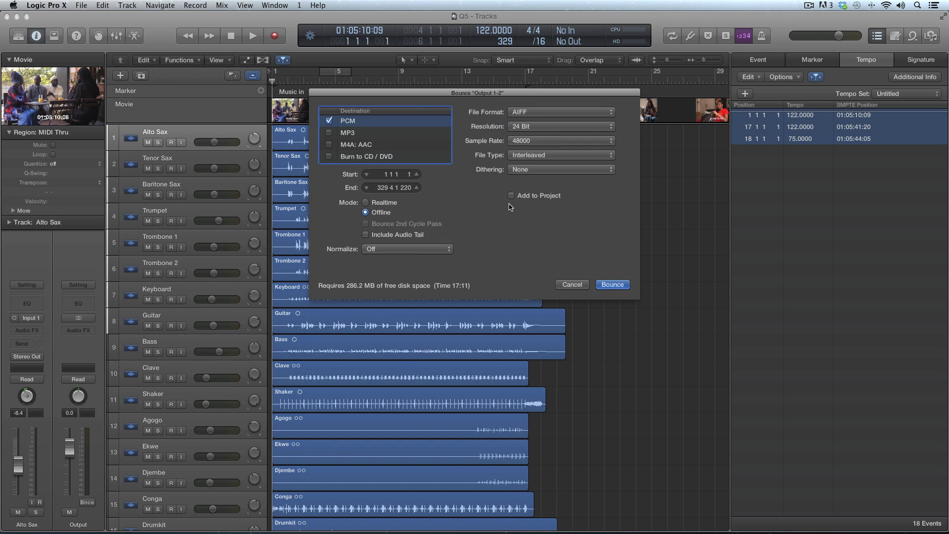
left_click(612, 284)
type("Q5_")
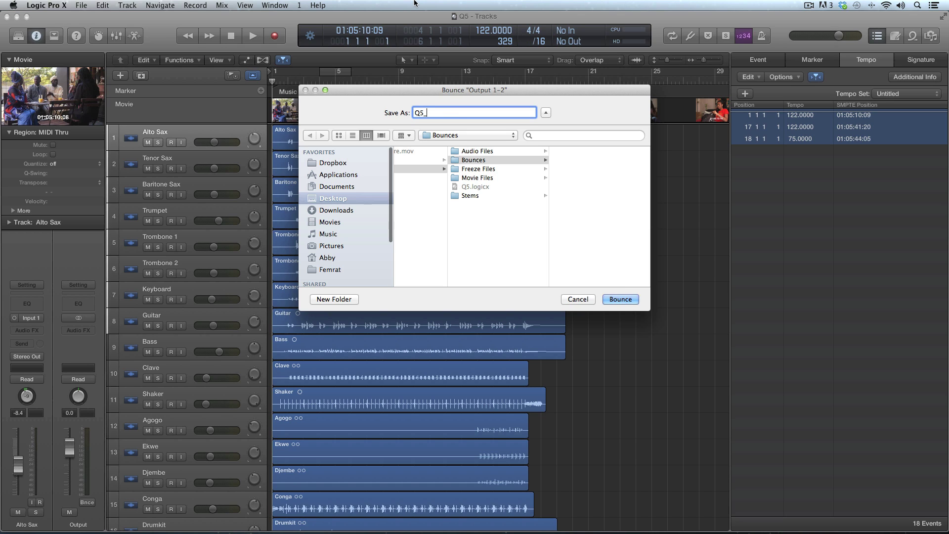
type("01_05_10_09")
key("Return")
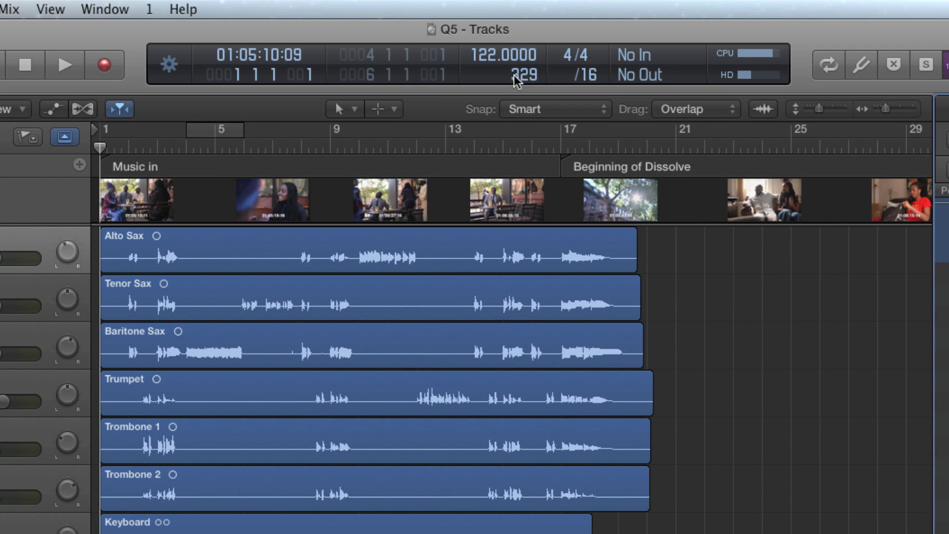
- Set the project end to bar 21 and bounce the cue again as Q5_01_05_10_09 with the same audio settings
double_click(529, 77)
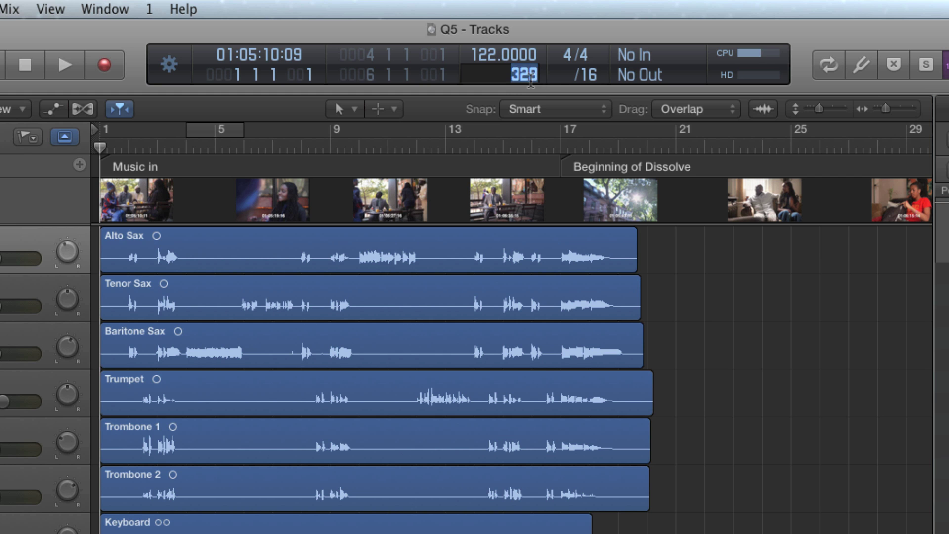
type("21")
key("Return")
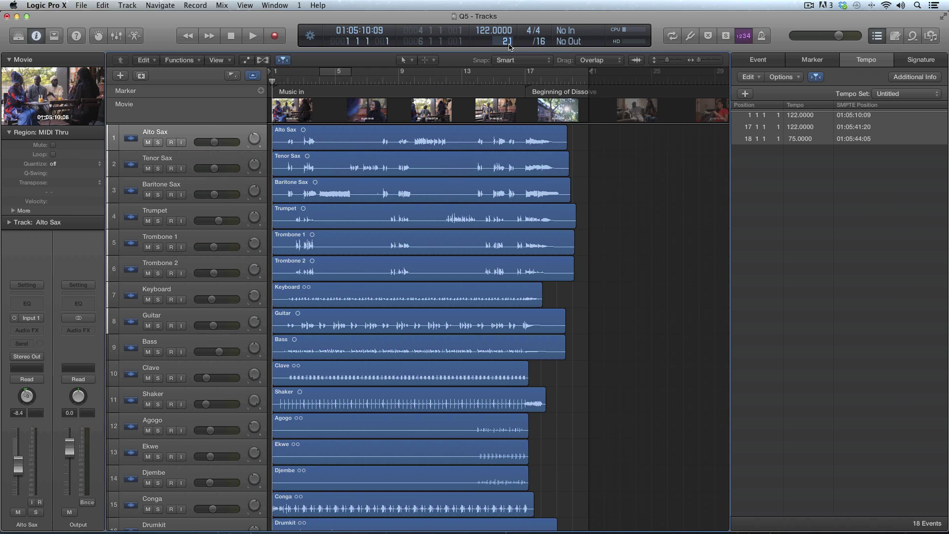
key("super+b")
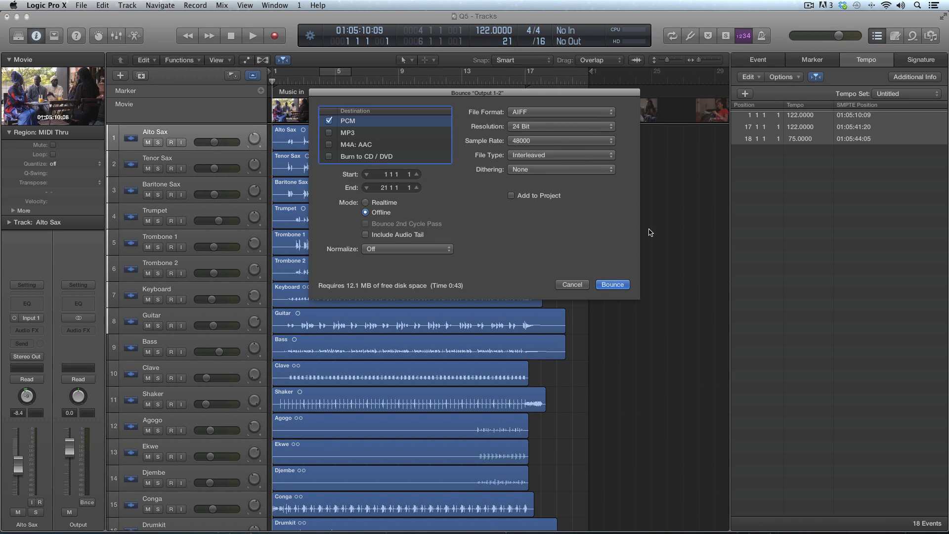
left_click(613, 285)
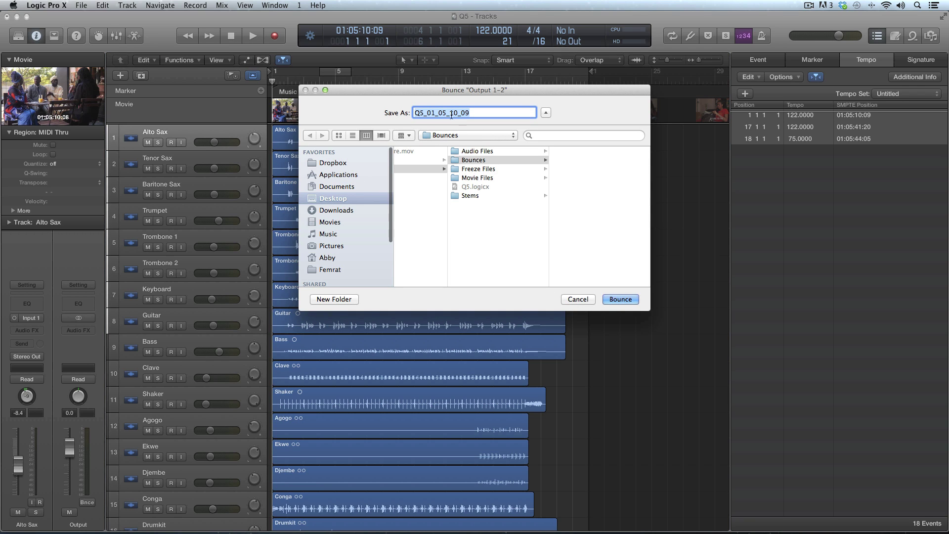
left_click(621, 299)
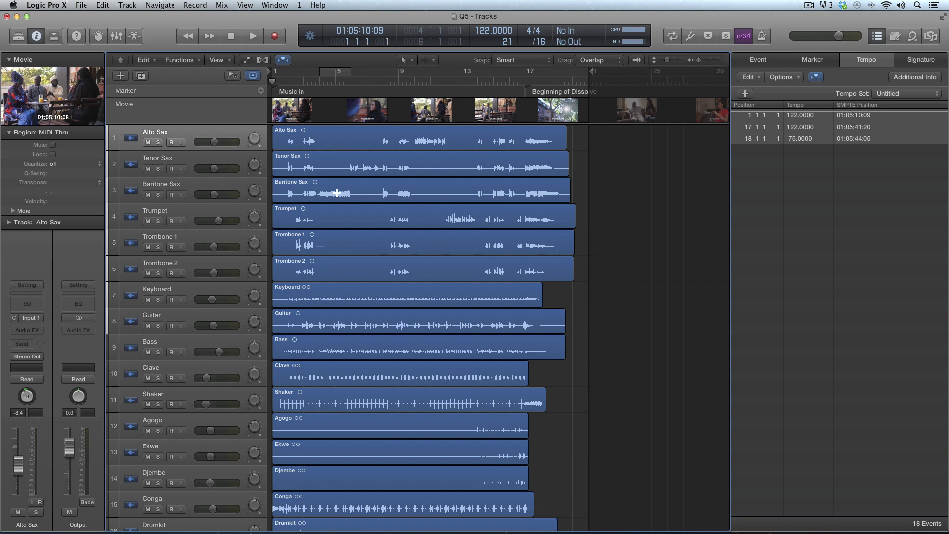
- Switch to Finder and open Q5_01_05_10_09.aif from the Q5 Bounces folder with QuickTime Player 7
key("super+Tab")
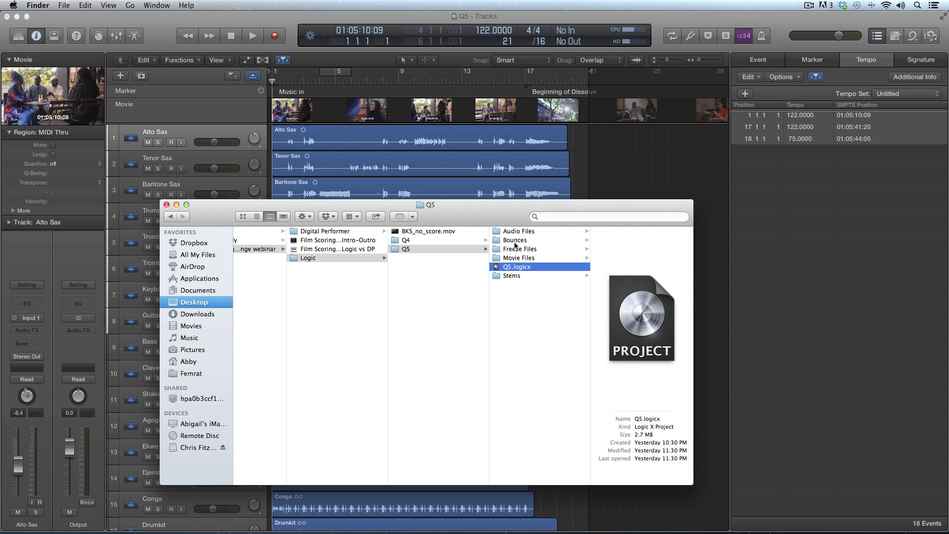
left_click(515, 242)
right_click(612, 231)
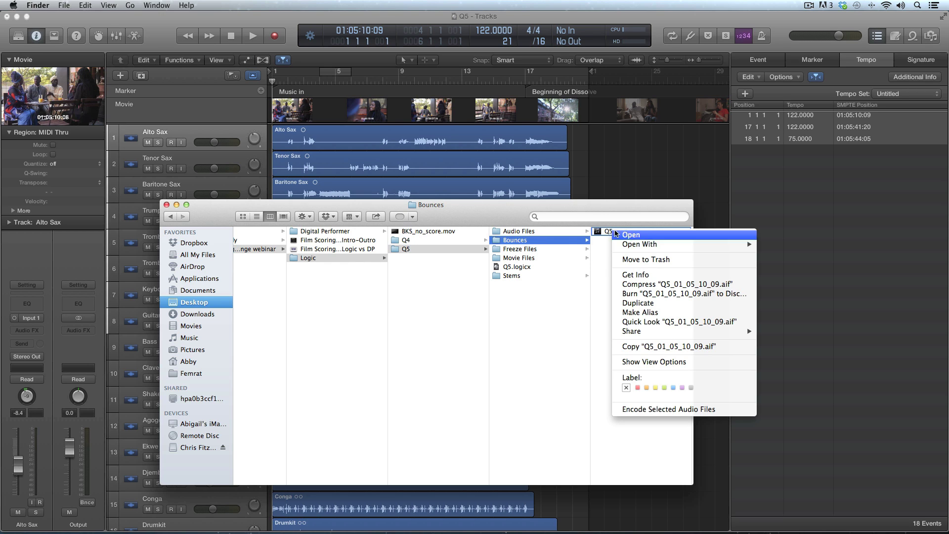
mouse_move(644, 250)
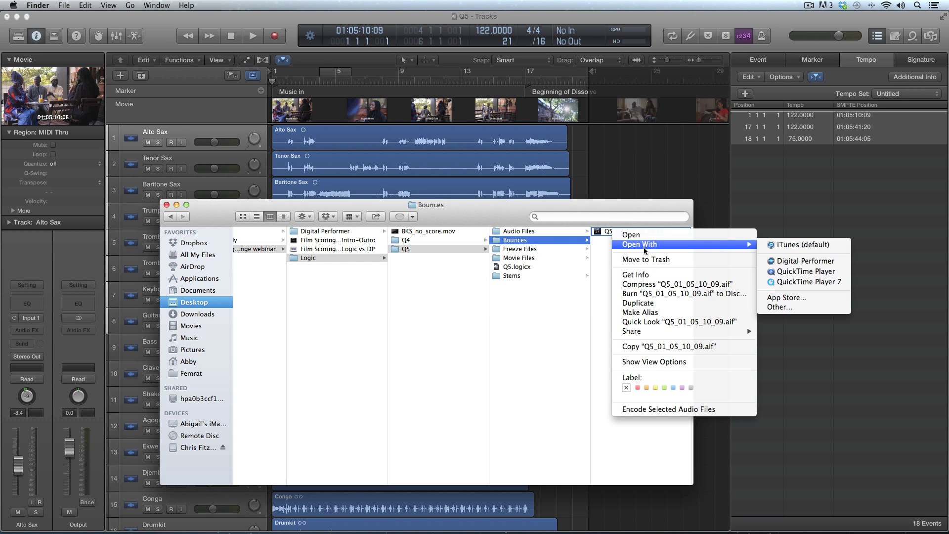
left_click(816, 282)
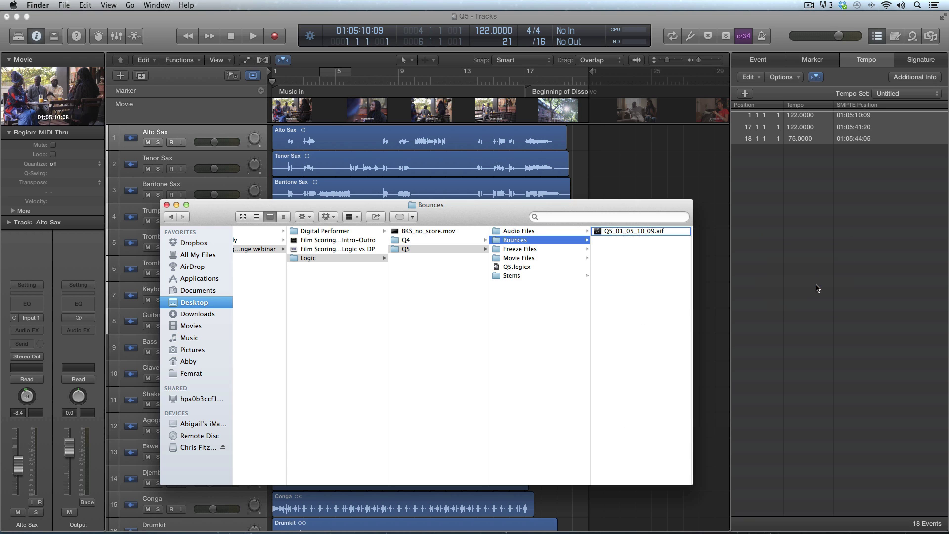
- Open Q4_01_04_00_17.aif from the Q4 Bounces folder with QuickTime Player 7
left_click(445, 240)
left_click(502, 240)
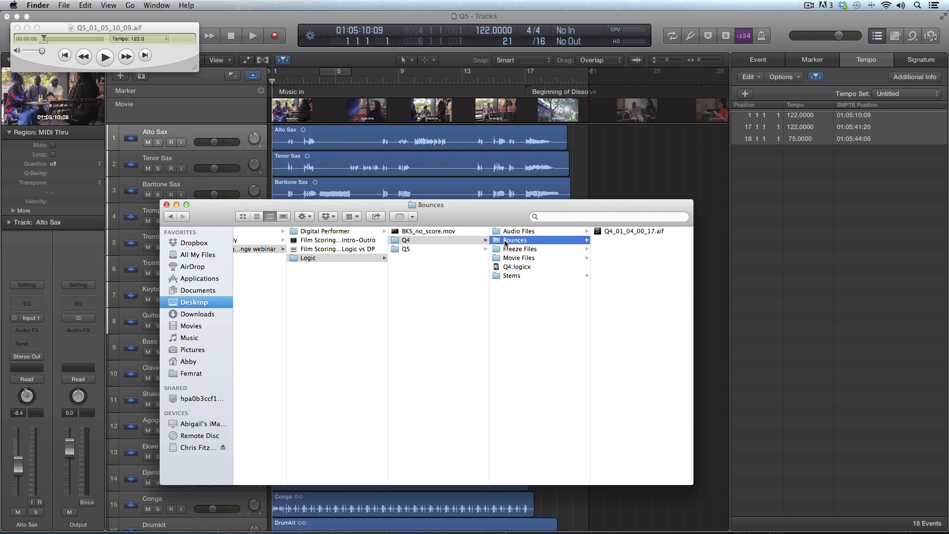
right_click(616, 233)
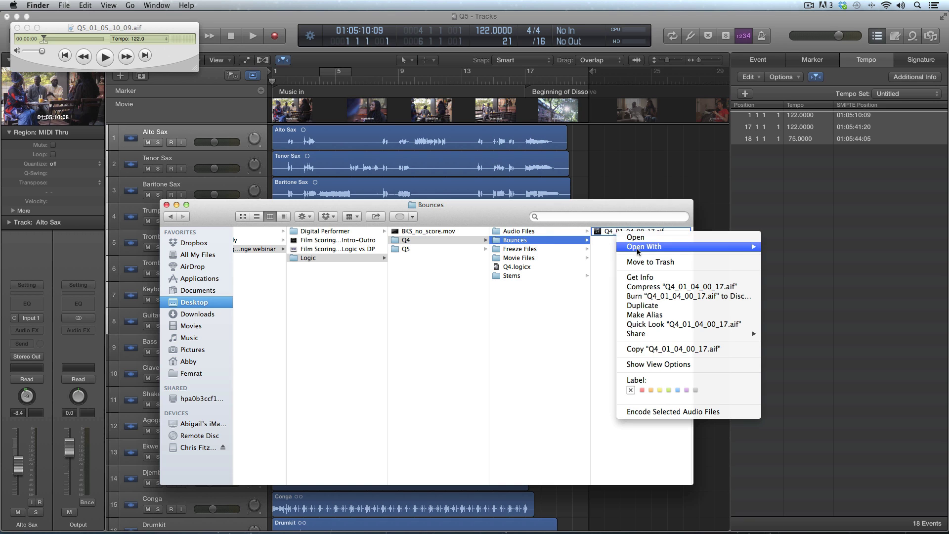
mouse_move(640, 247)
left_click(821, 284)
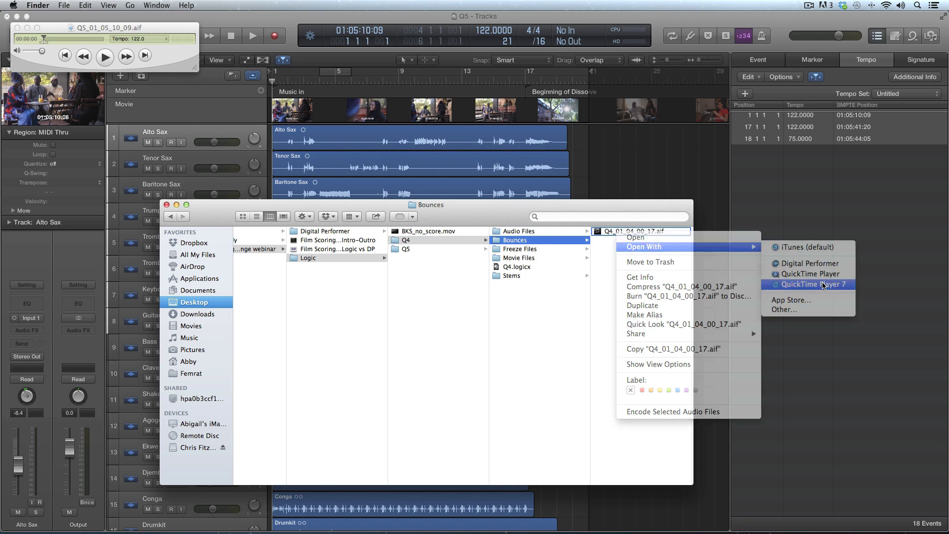
- Open BKS_no_score.mov from the Logic folder in QuickTime Player 7 instead of the default QuickTime Player
double_click(438, 231)
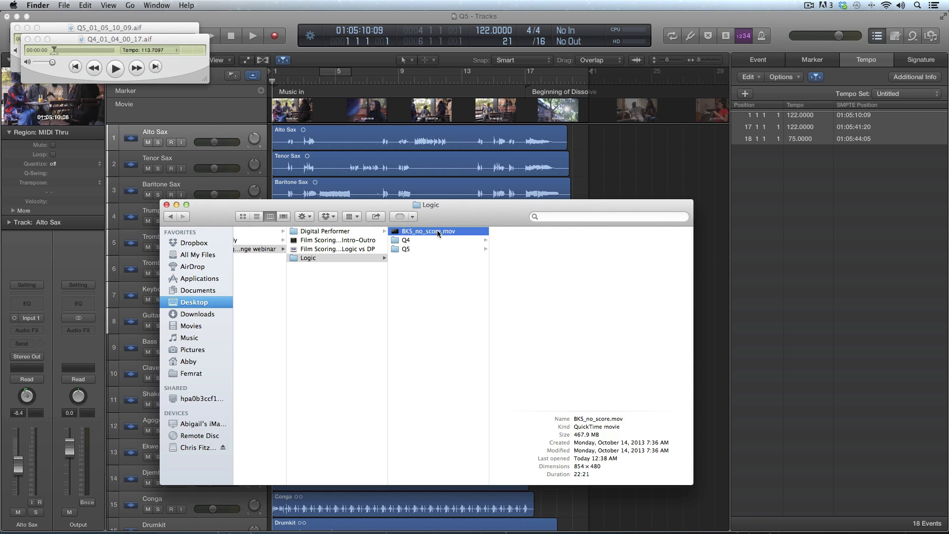
key("super+q")
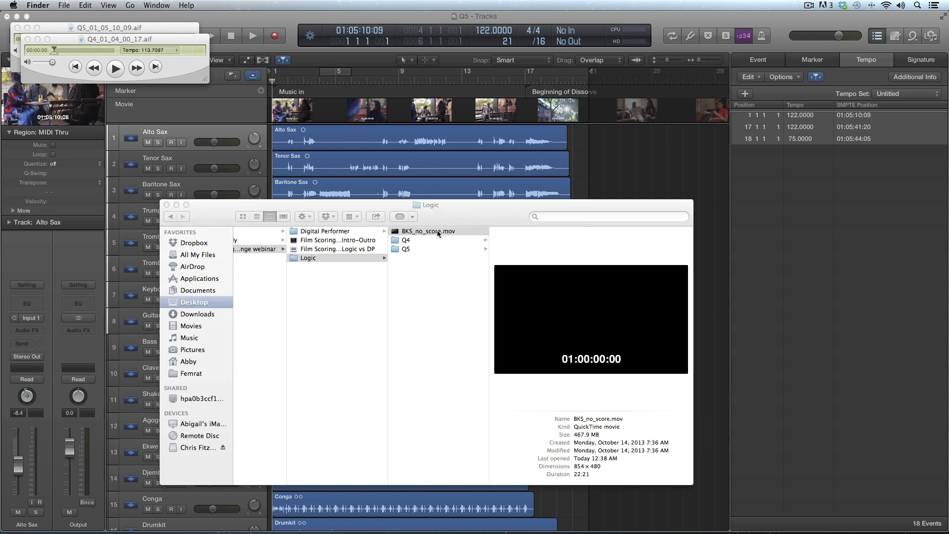
right_click(437, 231)
mouse_move(456, 244)
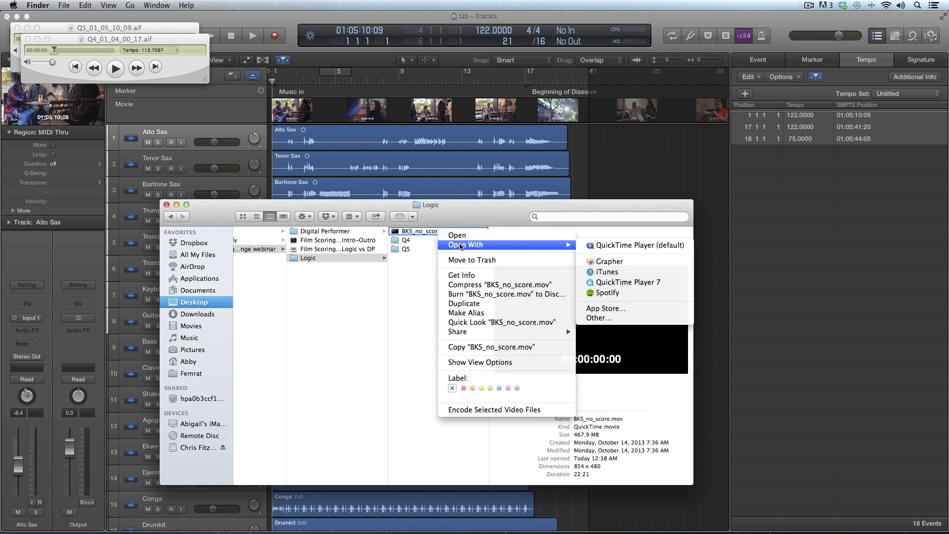
left_click(614, 283)
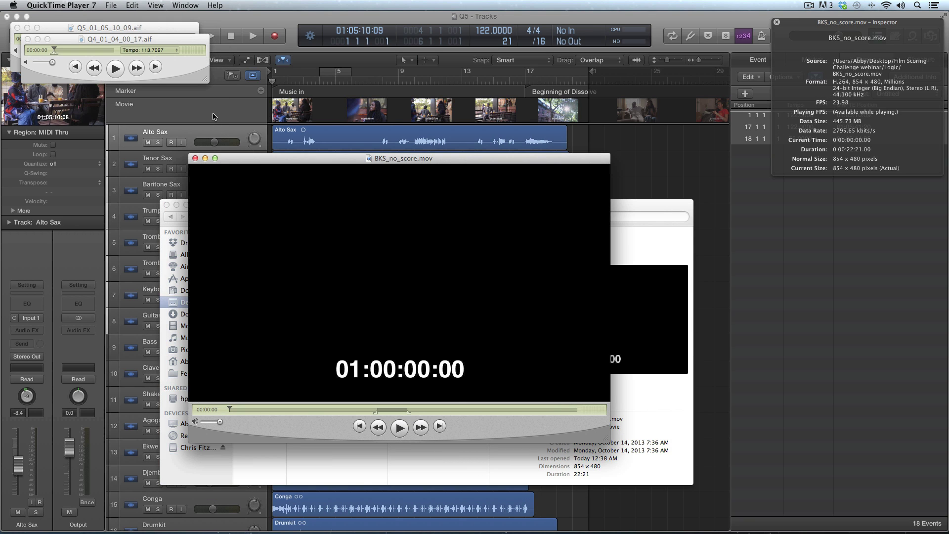
- Move the Q4_01_04_00_17.aif player clear of the Q5 player and copy its entire audio
left_click_drag(179, 37, 393, 66)
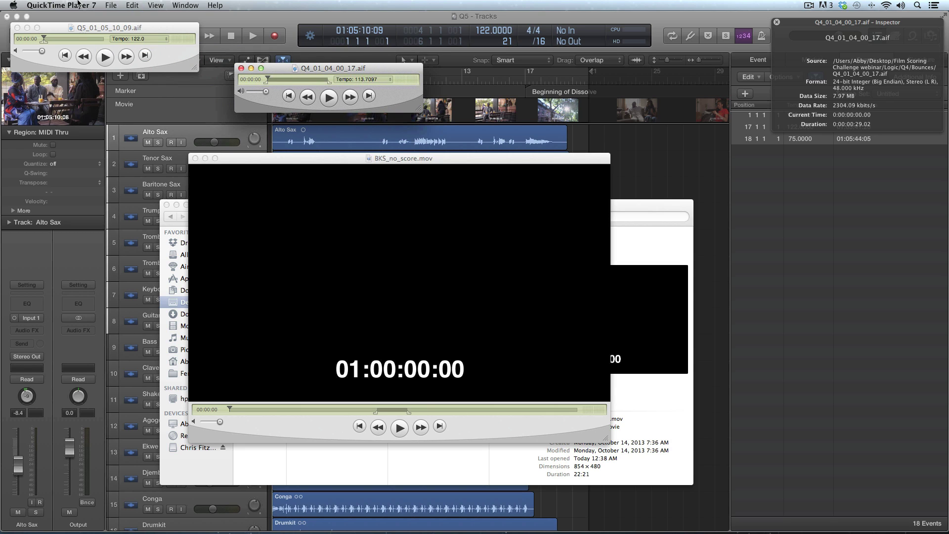
left_click(129, 4)
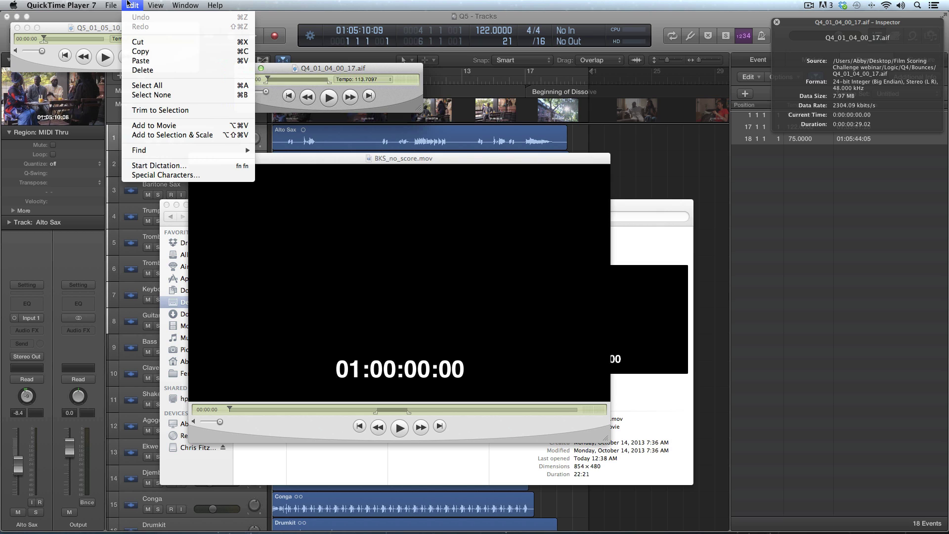
left_click(140, 4)
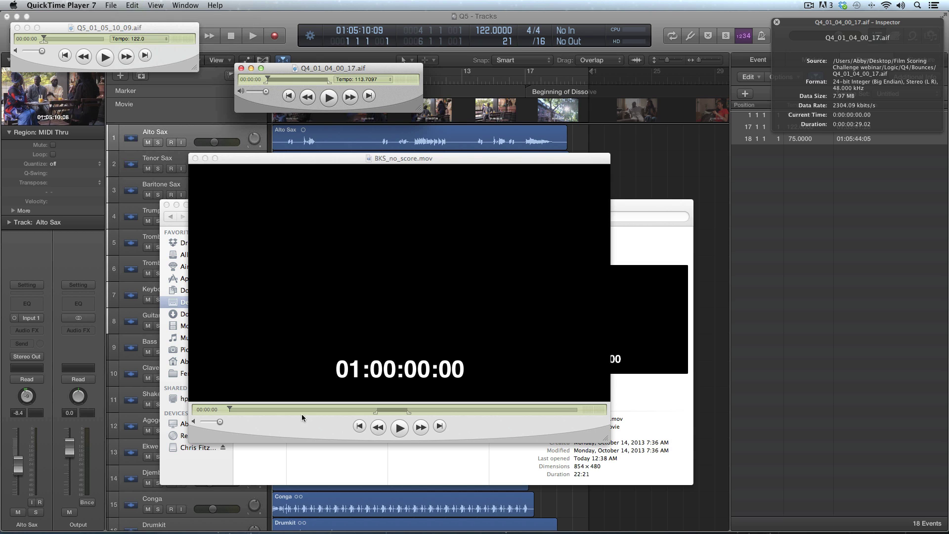
- Position the BKS_no_score.mov playhead at timecode 01:04:00:17 and add the copied Q4 audio to the movie there
mouse_move(282, 409)
left_mouse_down()
mouse_move(304, 408)
mouse_move(290, 410)
left_mouse_up()
key("space")
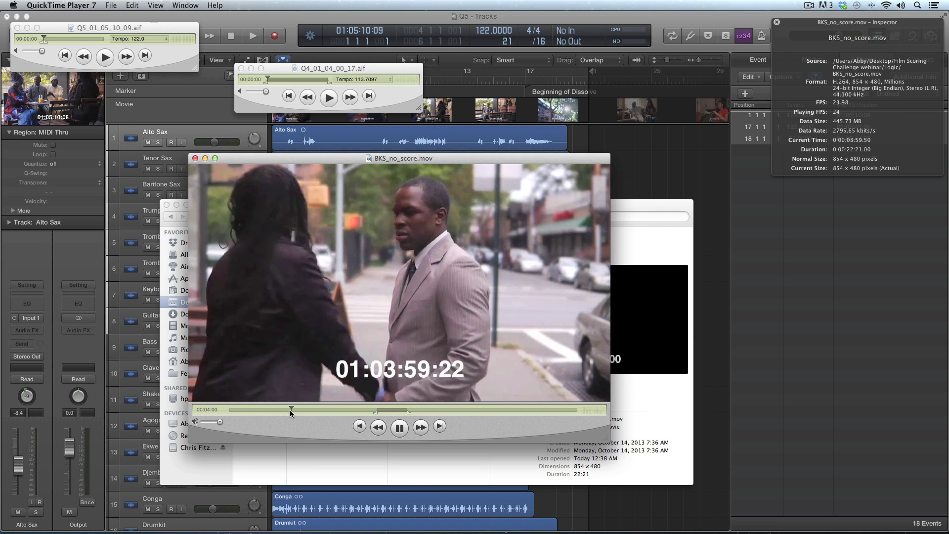
key("space")
key("Right")
key("Right")
key("Right")
key("Right")
key("Right")
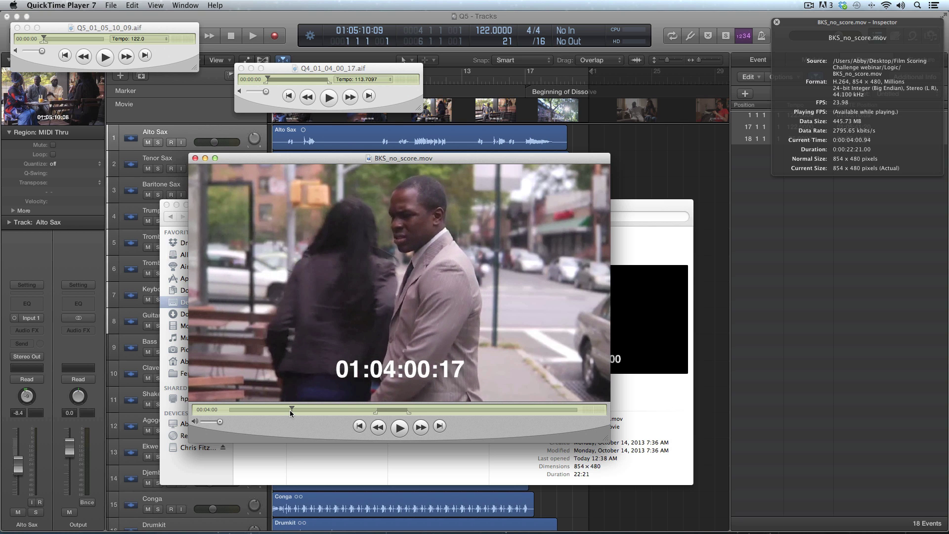
left_click(134, 5)
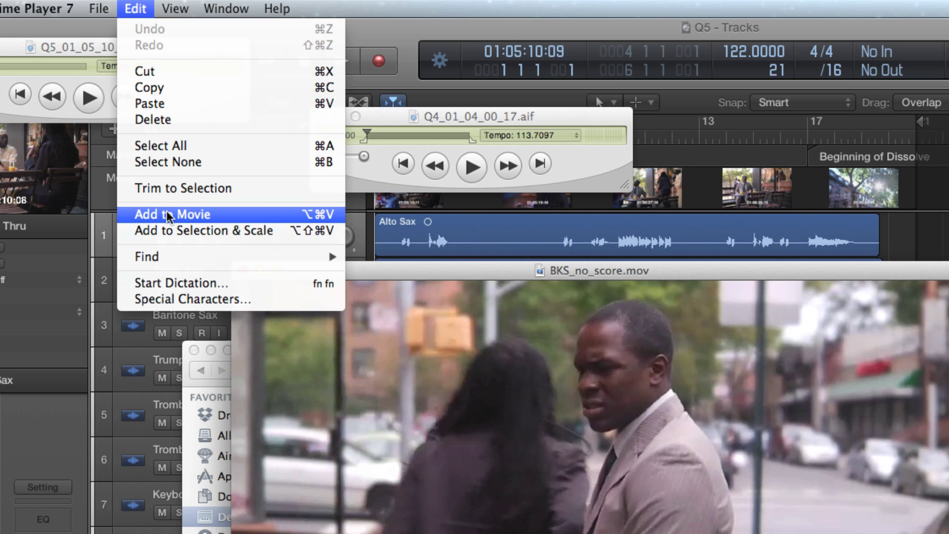
left_click(134, 8)
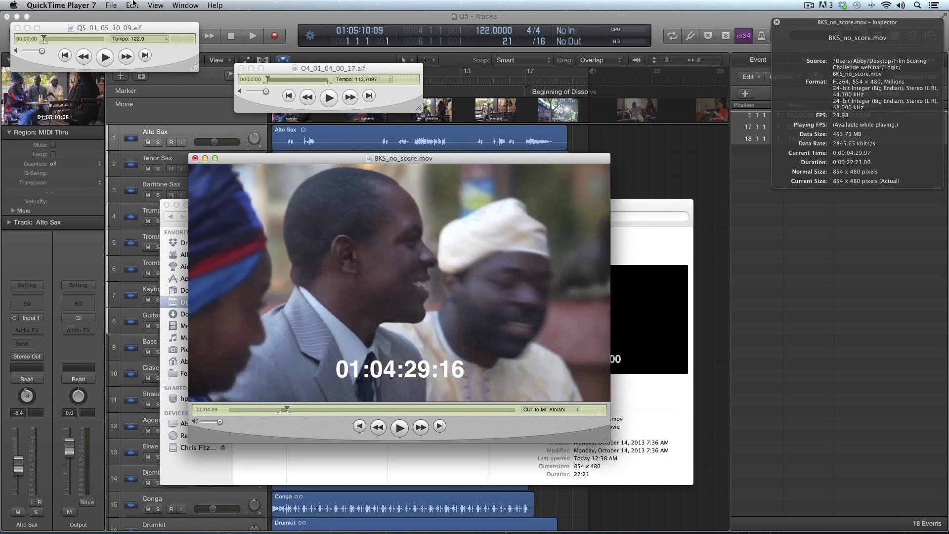
- Show the movie's properties, check the added audio track's start time, and rename Sound Track 2 as Q4
left_click(193, 4)
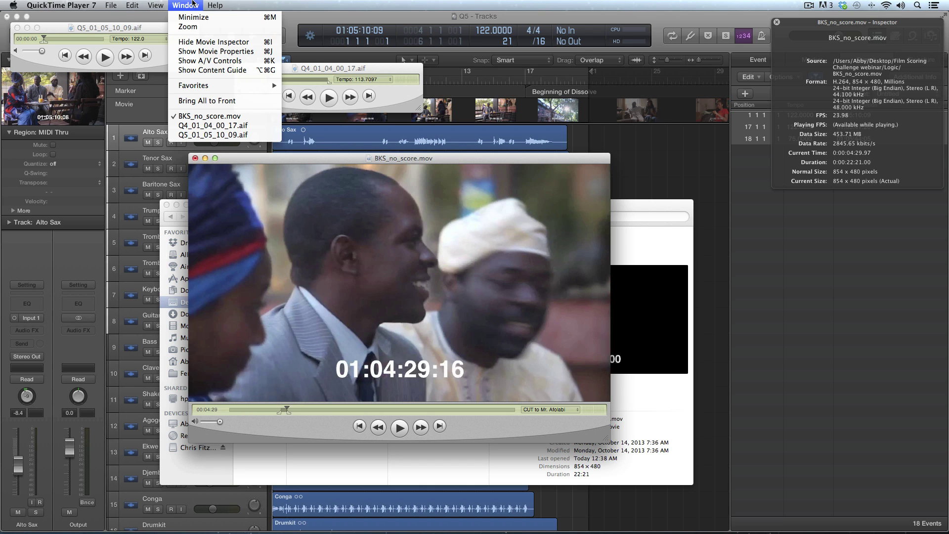
left_click(201, 51)
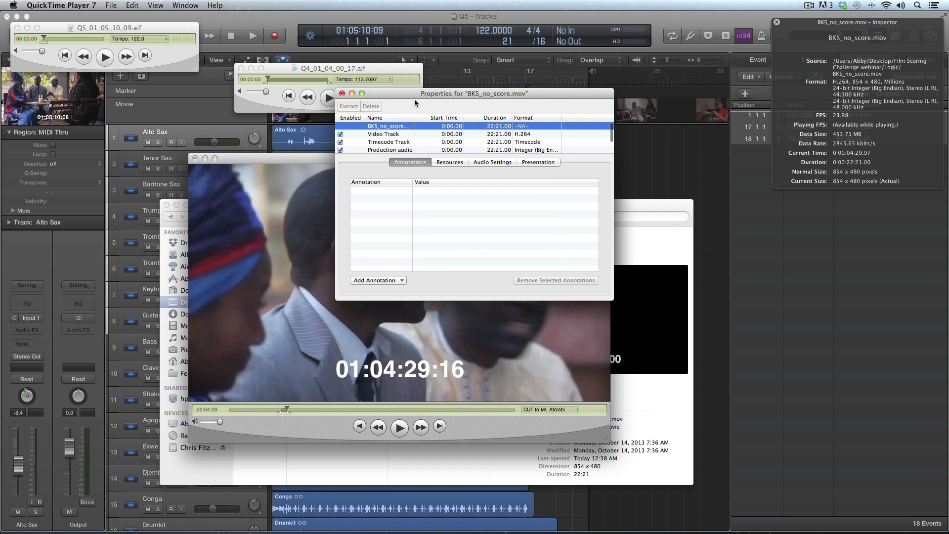
left_click_drag(455, 105, 546, 39)
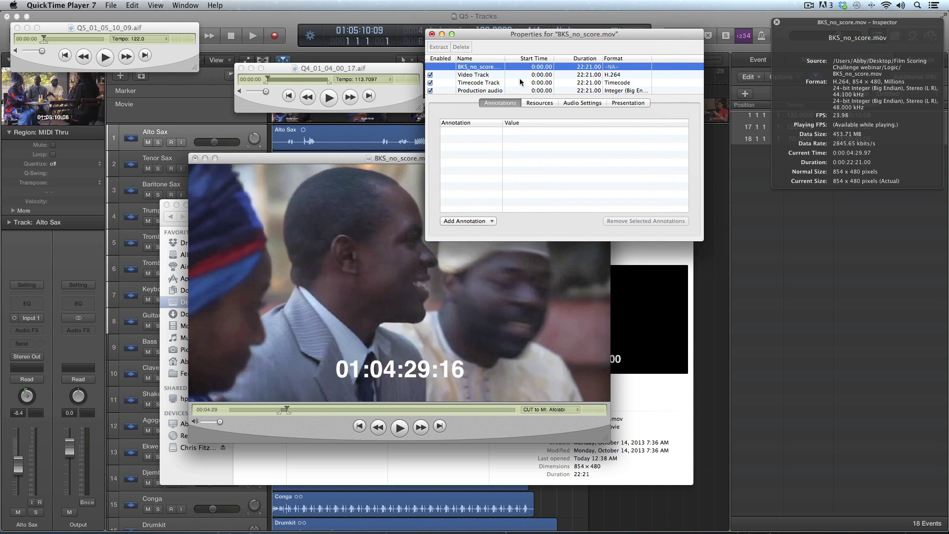
scroll(478, 83, "down", 3)
scroll(479, 83, "up", 1)
scroll(479, 83, "down", 2)
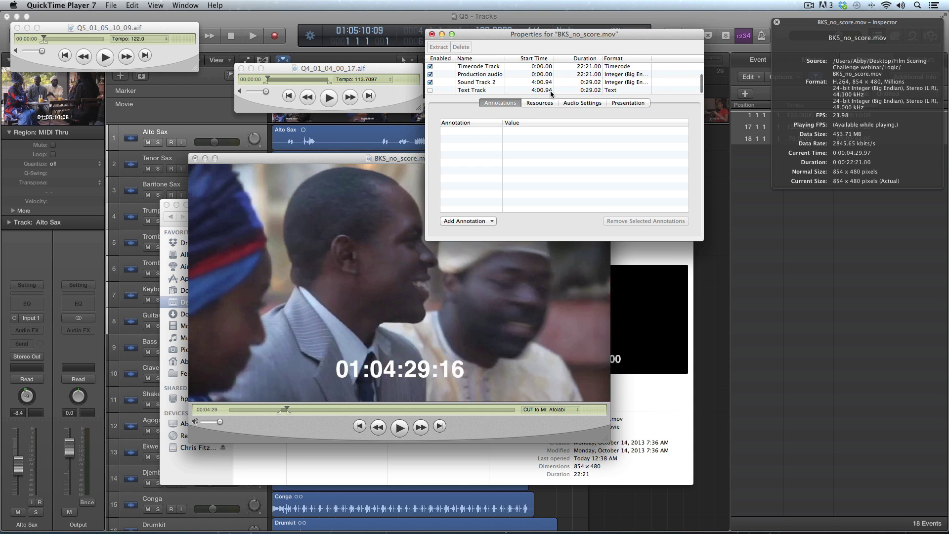
left_click(470, 83)
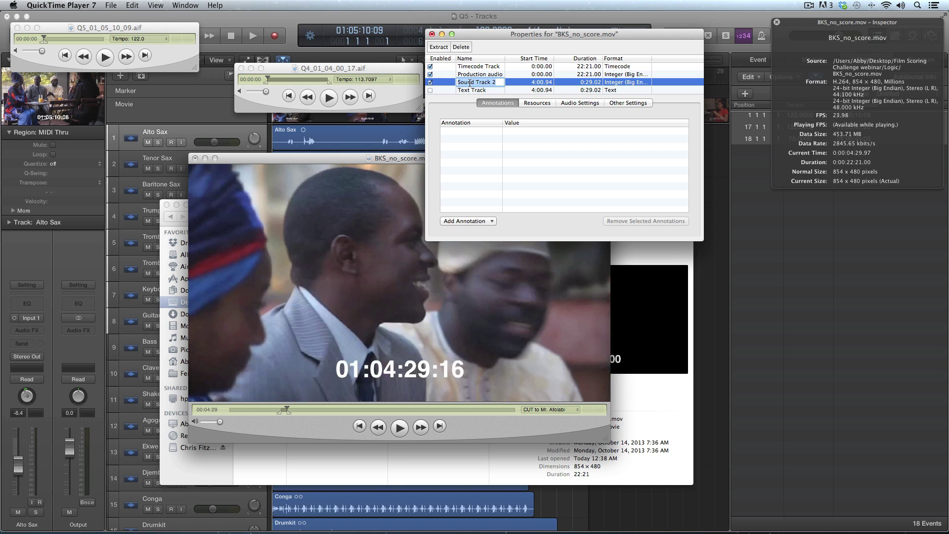
type("Q4")
key("Return")
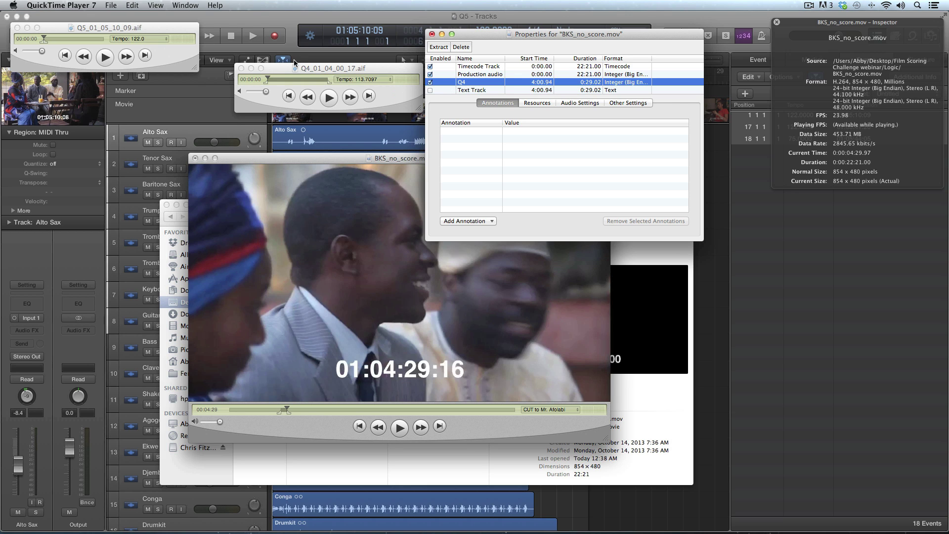
- Copy the Q5_01_05_10_09.aif audio and add it to BKS_no_score.mov with the playhead at timecode 01:05:10:09
left_click(153, 27)
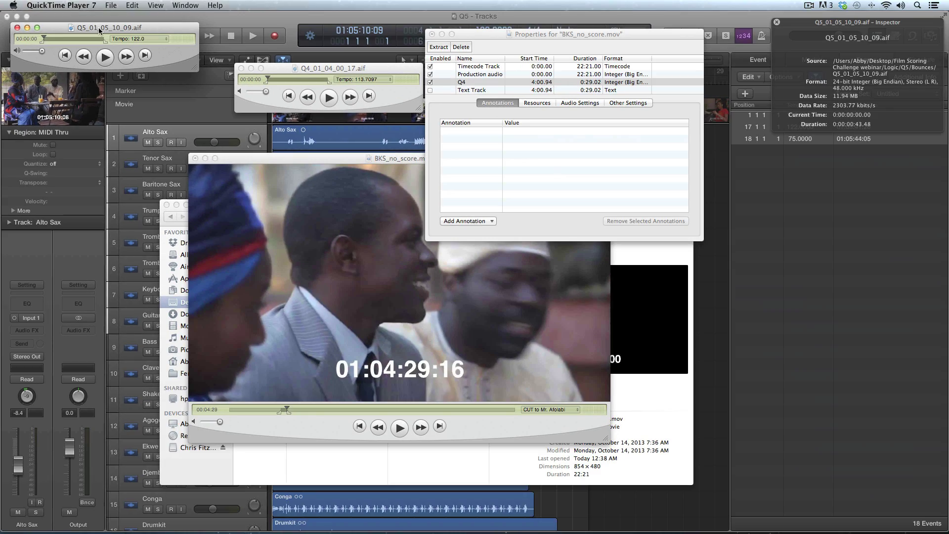
left_click(286, 405)
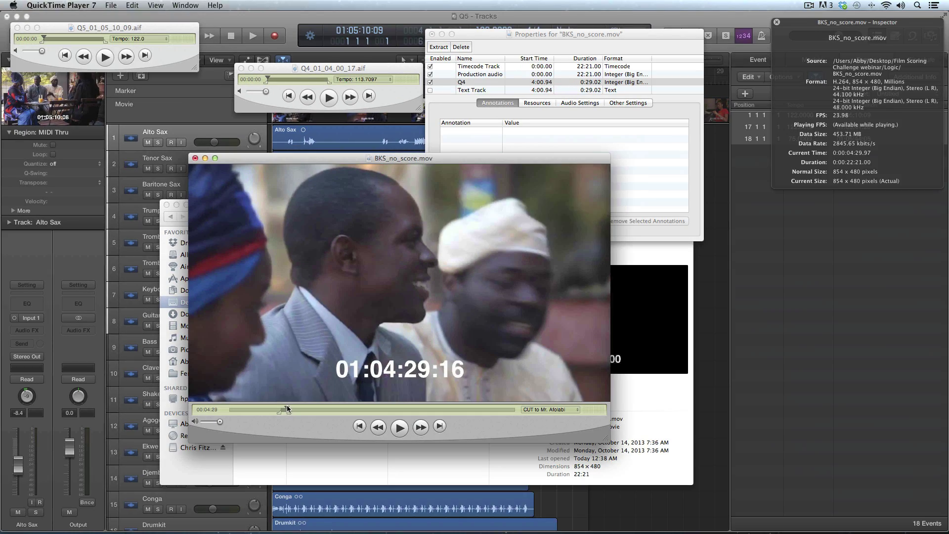
left_click_drag(291, 412, 293, 408)
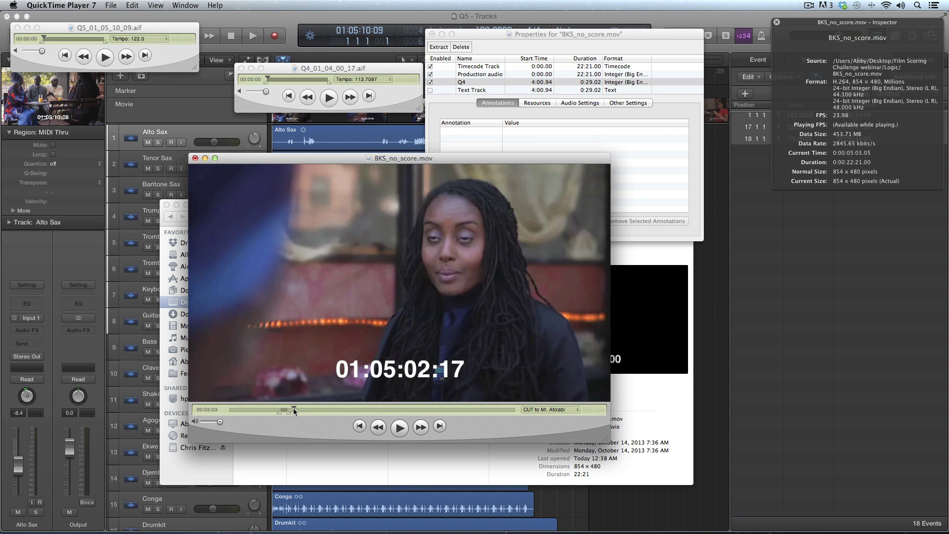
key("space")
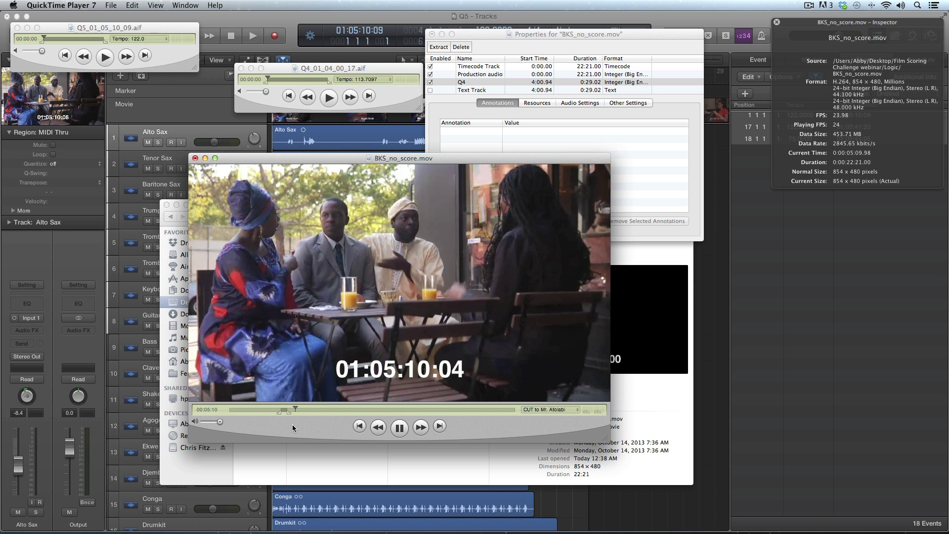
key("space")
key("Left")
key("Left")
key("Left")
key("Left")
key("Left")
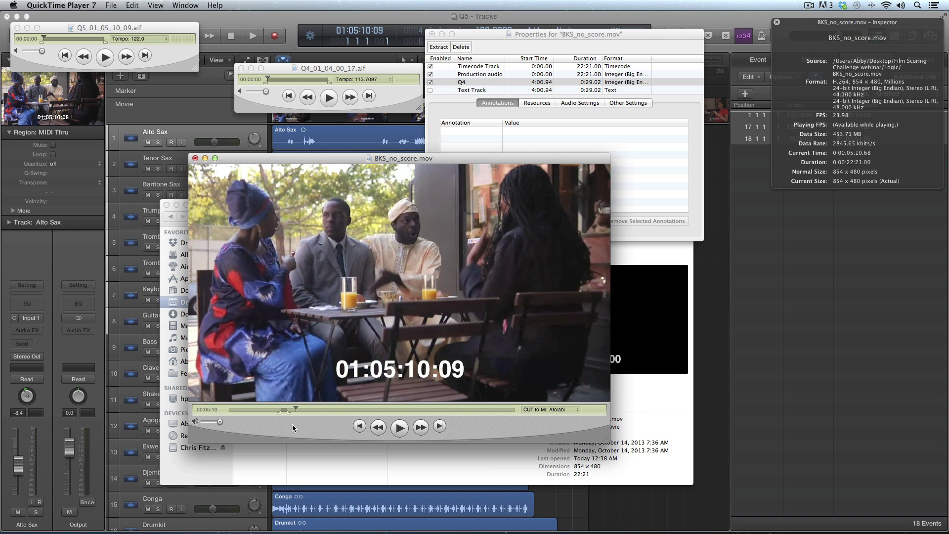
key("super+alt+v")
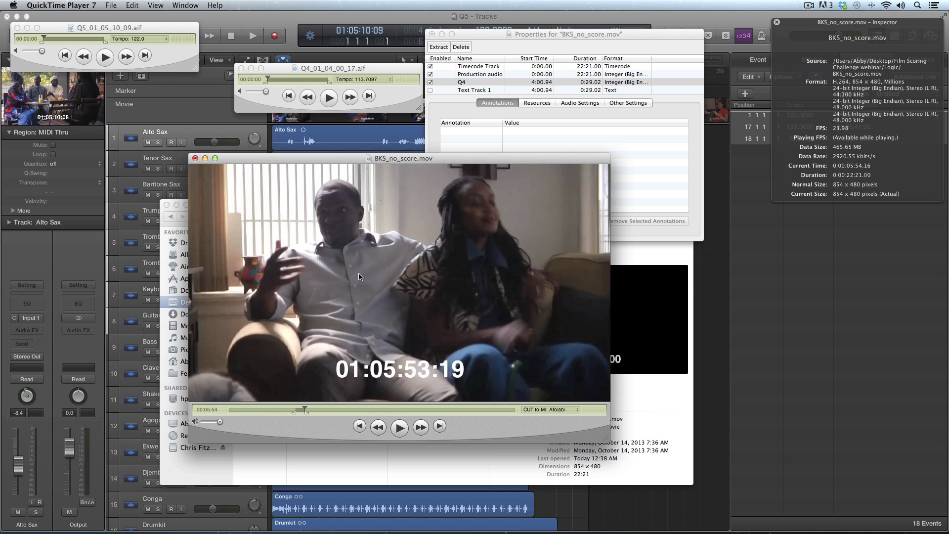
- Rename Sound Track 3 as Q5 in the movie's properties
scroll(474, 83, "up", 2)
scroll(474, 83, "down", 8)
left_click(473, 82)
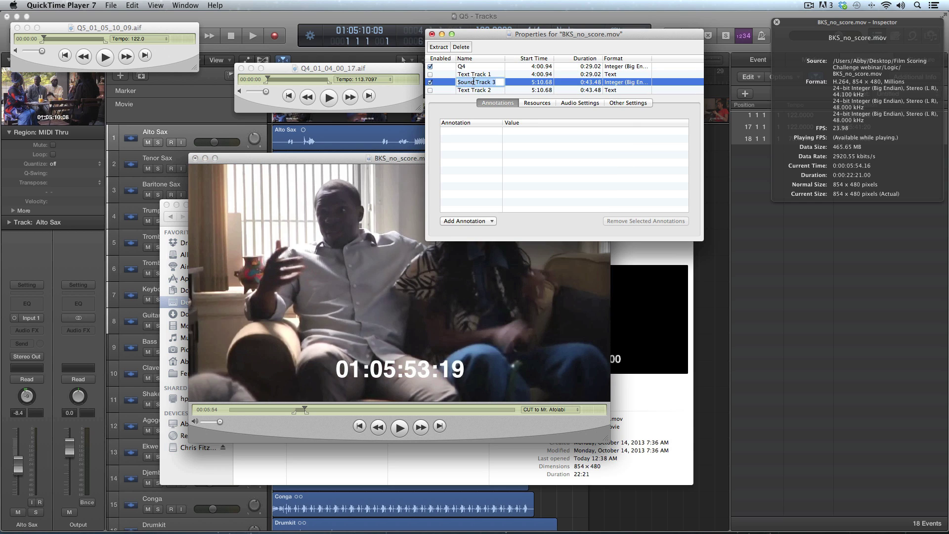
type("Q5")
key("Return")
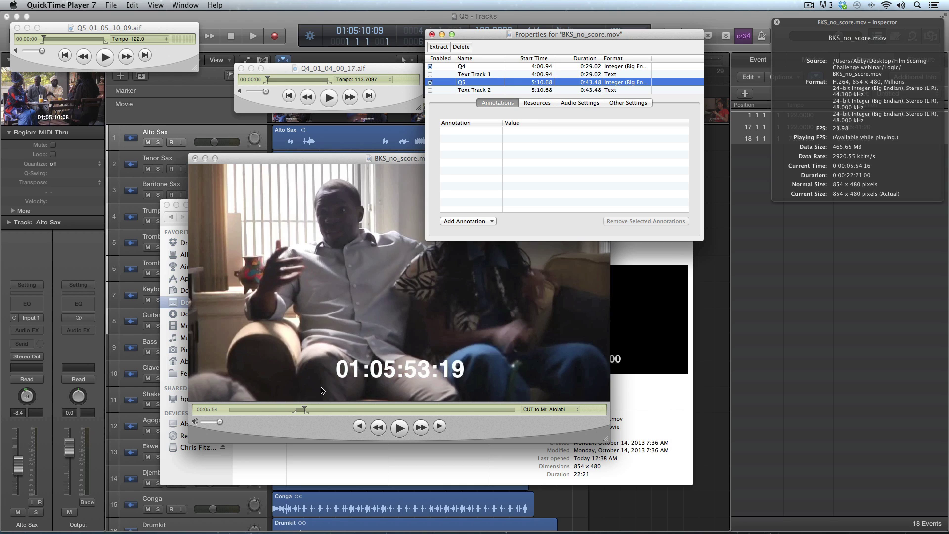
- Play BKS_no_score.mov from about 01:04:16 and around 01:05:10 to check the added Q4 and Q5 cues against the picture
left_click(304, 408)
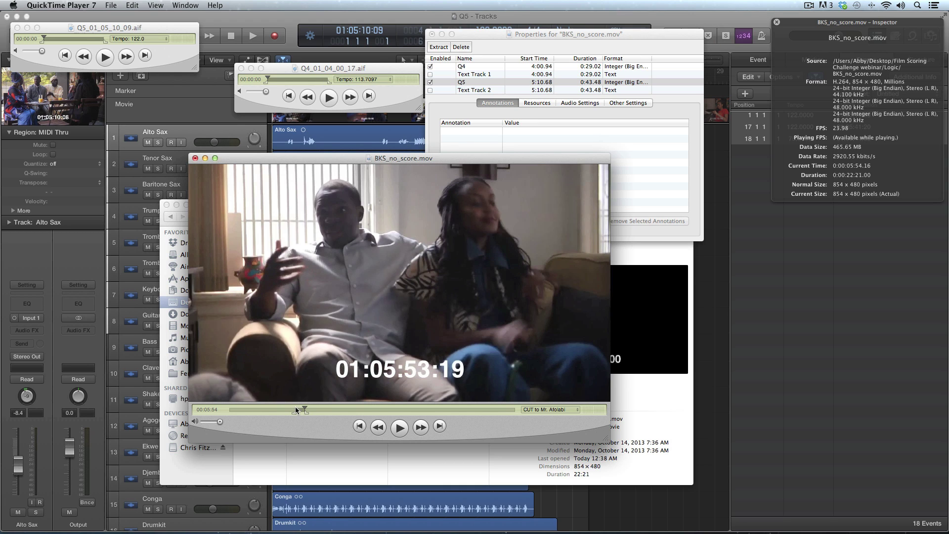
left_click_drag(305, 409, 284, 408)
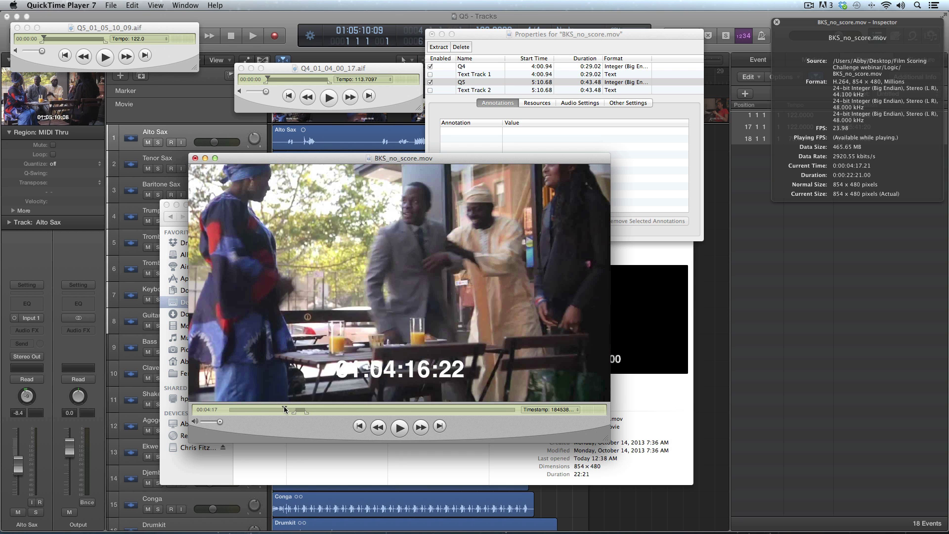
key("space")
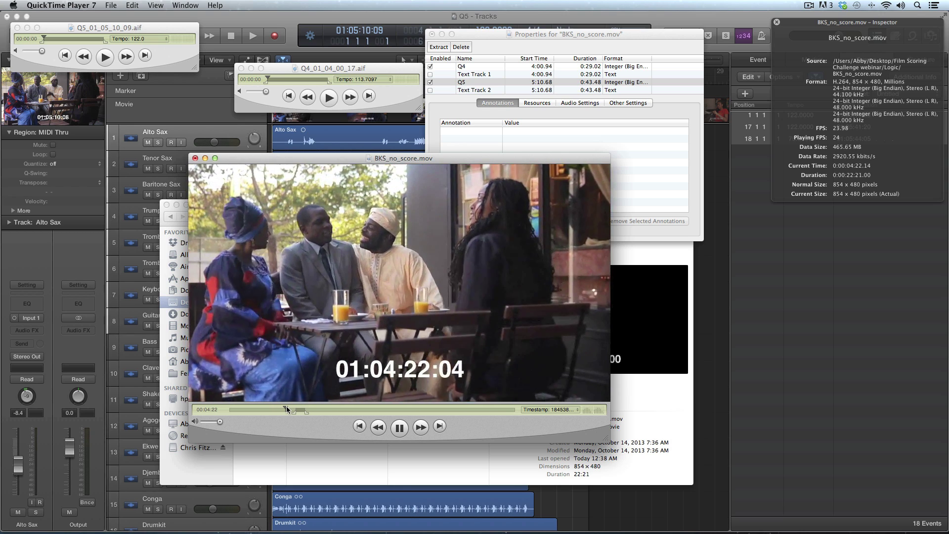
left_click_drag(288, 409, 293, 406)
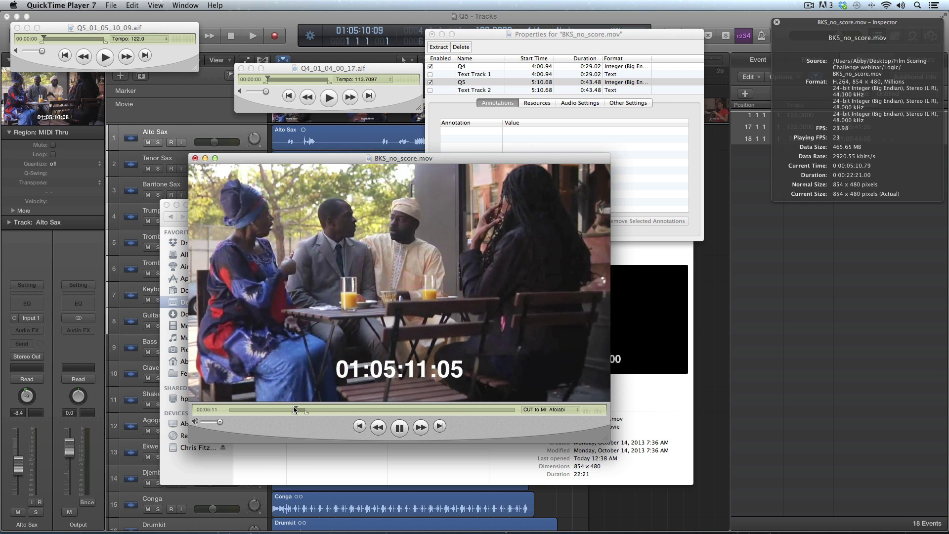
key("space")
left_click(111, 5)
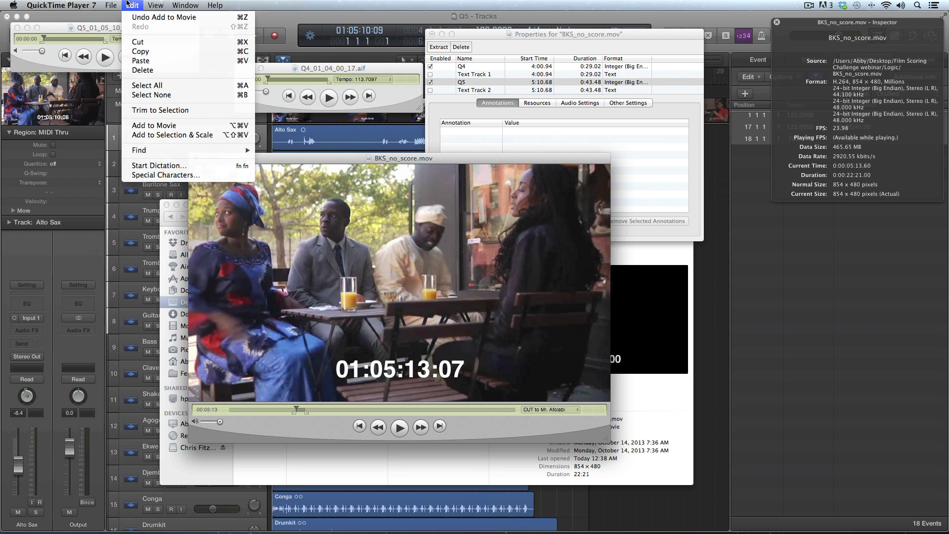
left_click(117, 4)
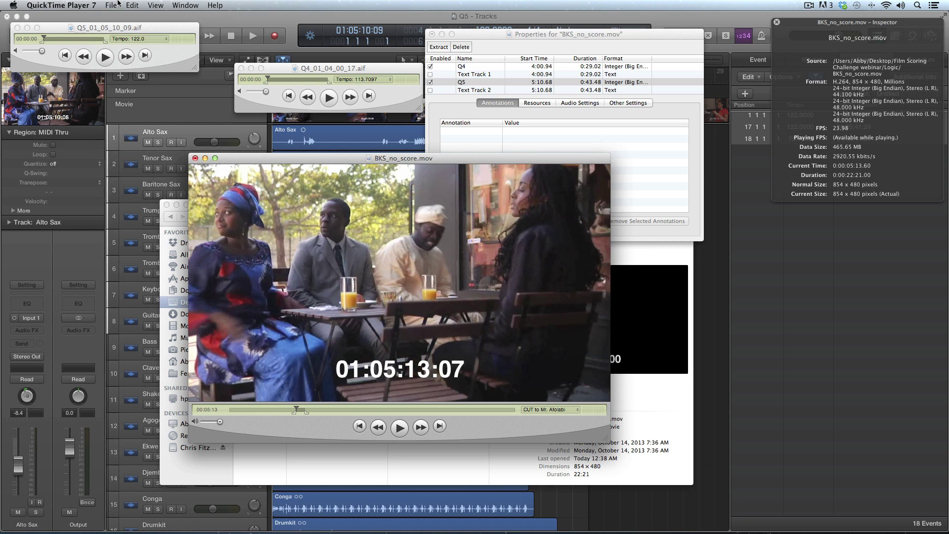
- Switch to the Keynote presentation, play it from the Pros of Digital Performer slide, and reveal the bullet about chunks
key("super+Tab")
key("super+Tab")
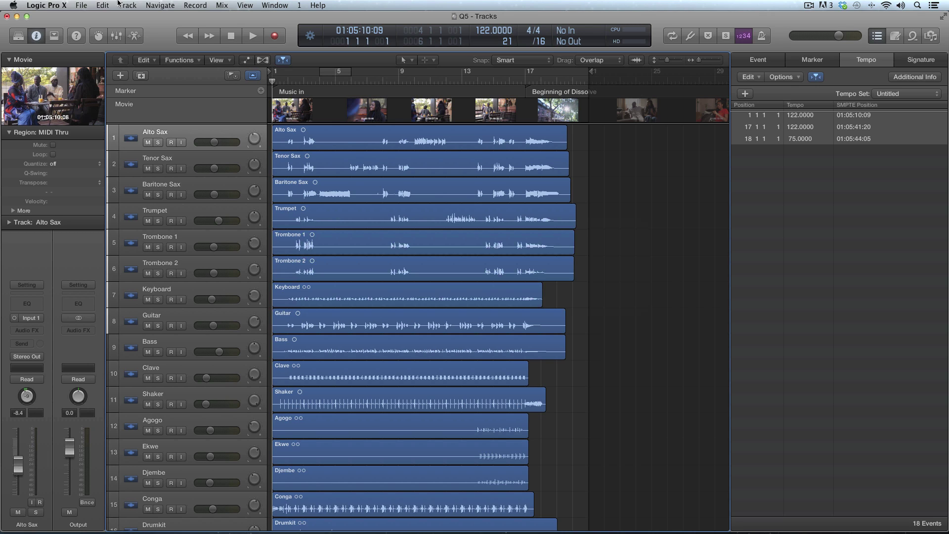
key("super+Tab")
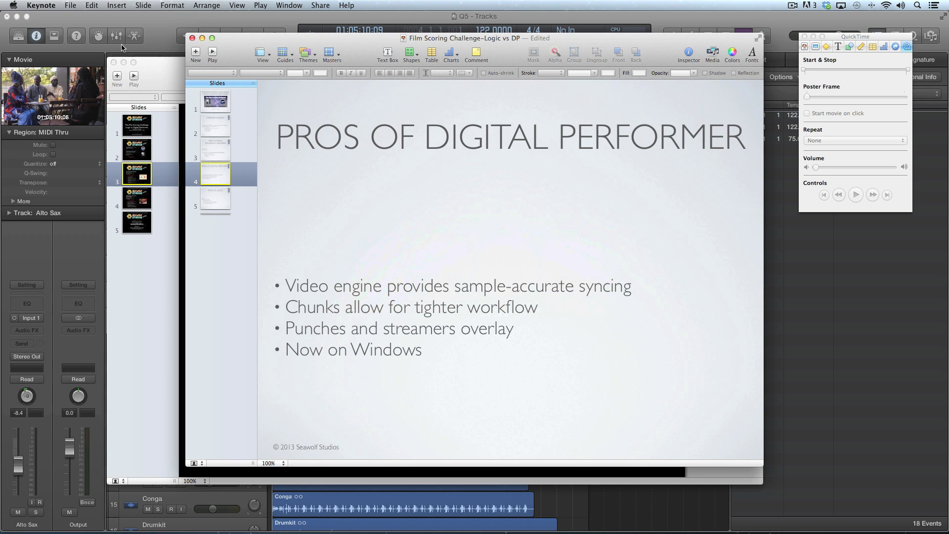
left_click(212, 54)
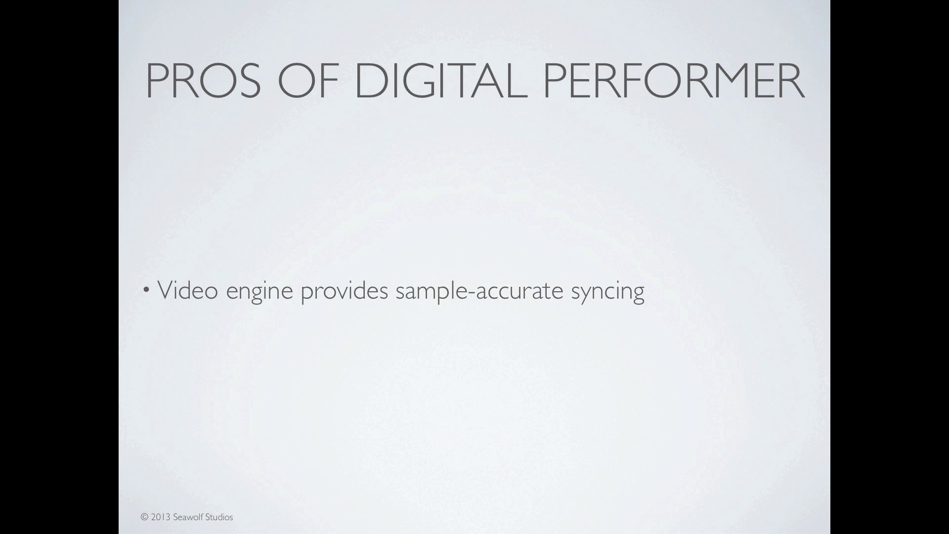
key("Right")
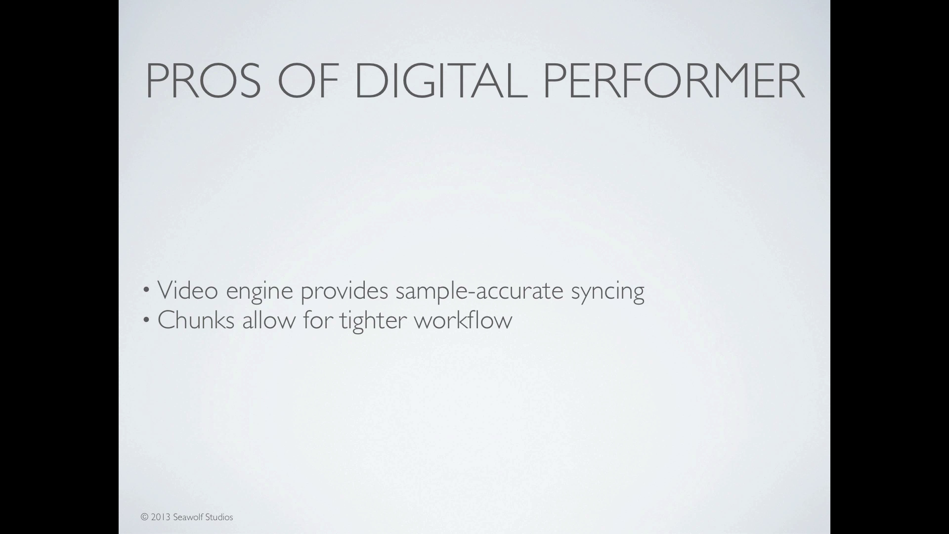